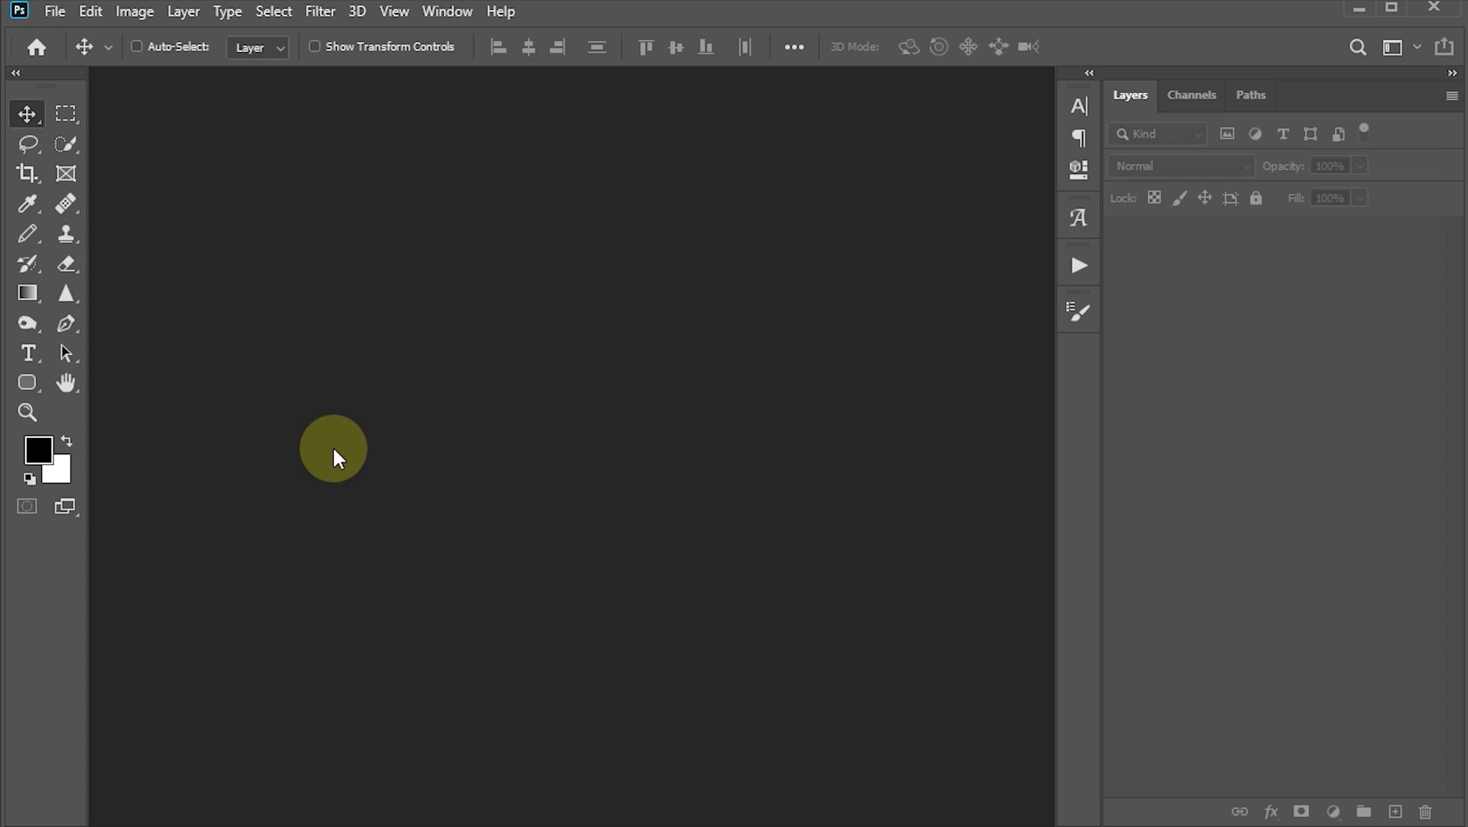
- Create a new 1920 × 1080 px, 72 ppi document with white background contents
{"action": "left_click", "coordinate": [54, 11]}
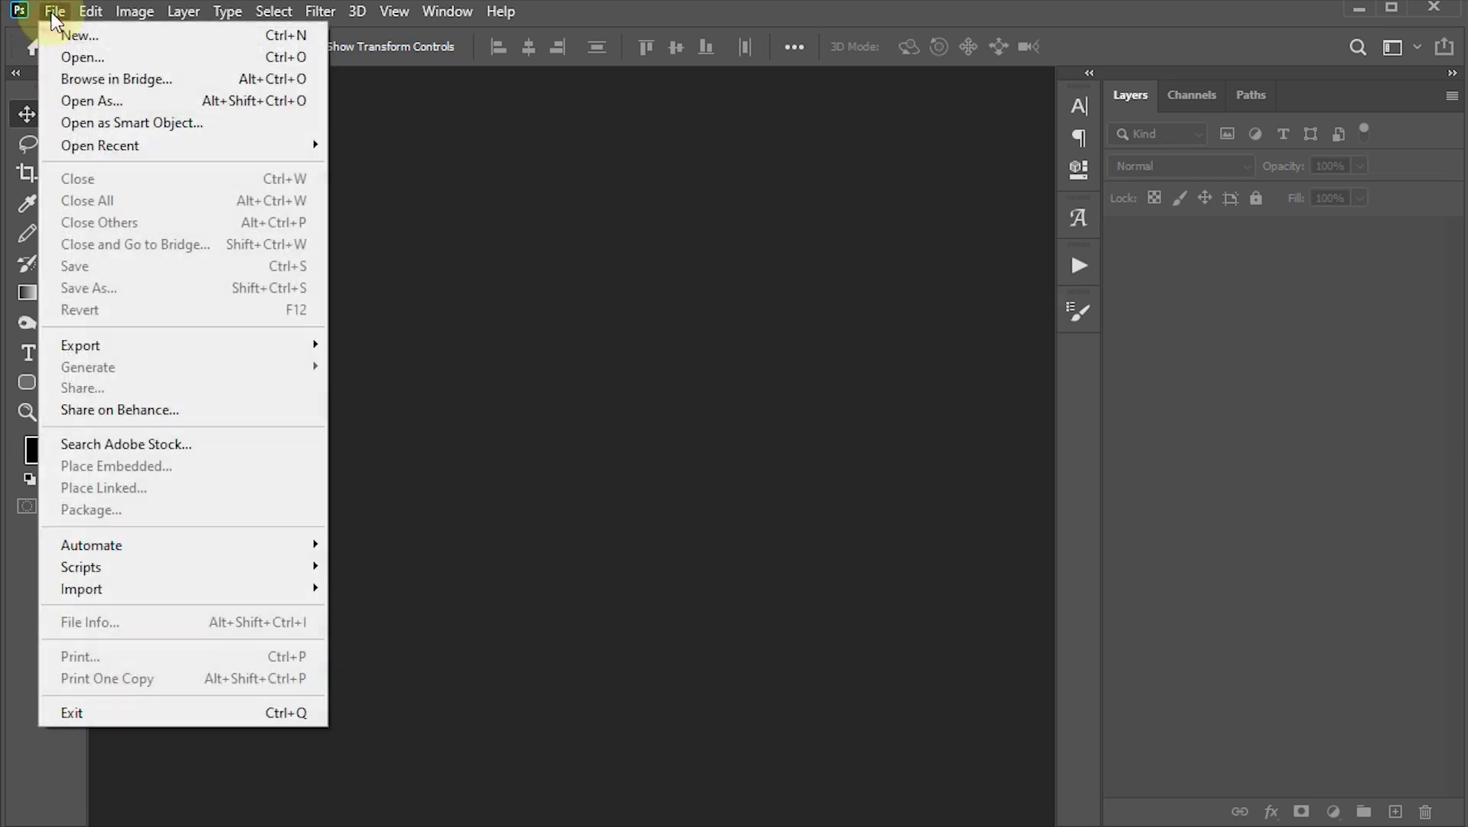
{"action": "left_click", "coordinate": [72, 36]}
{"action": "double_click", "coordinate": [559, 310]}
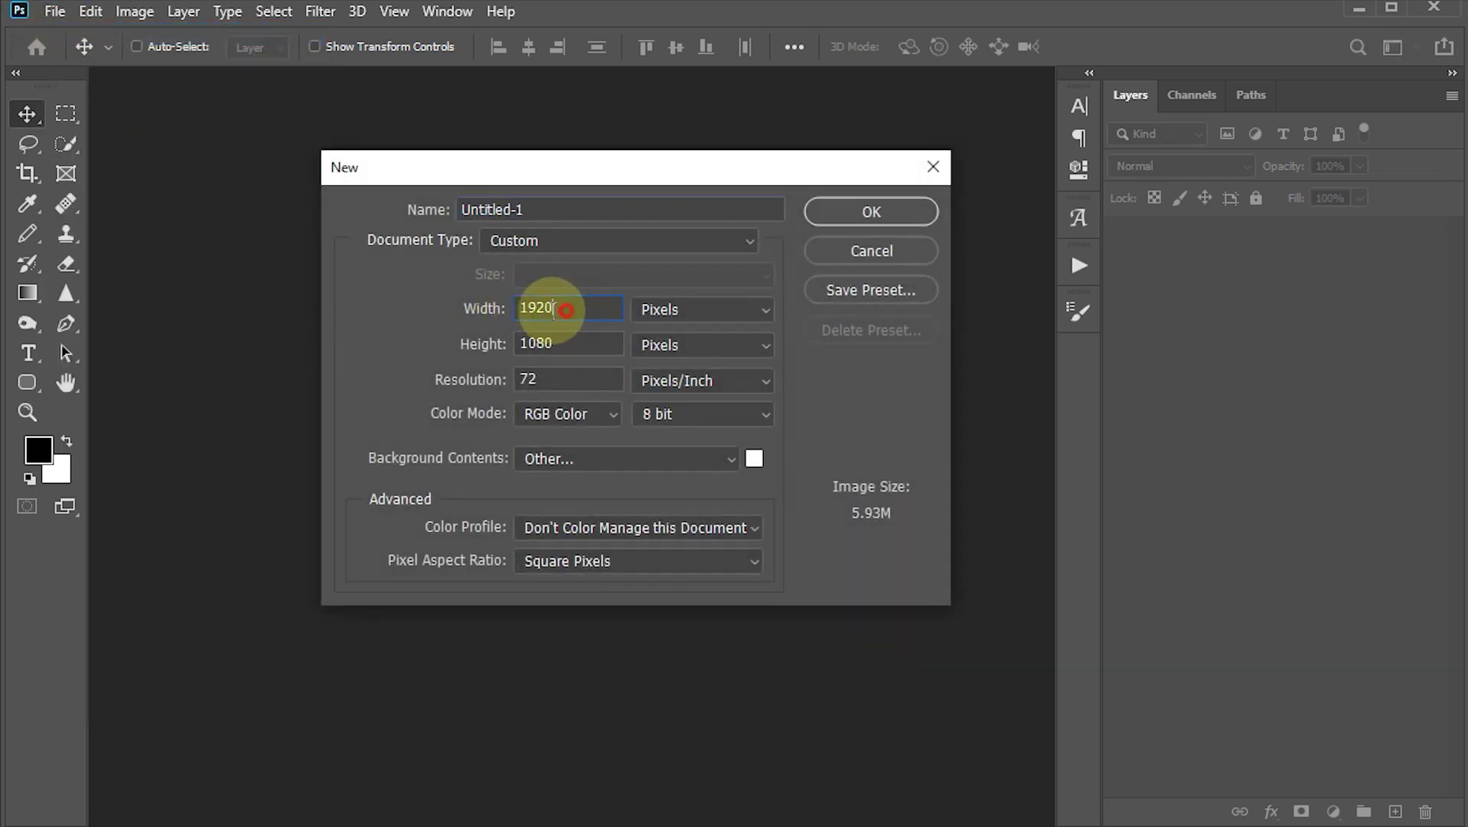
{"action": "double_click", "coordinate": [563, 342]}
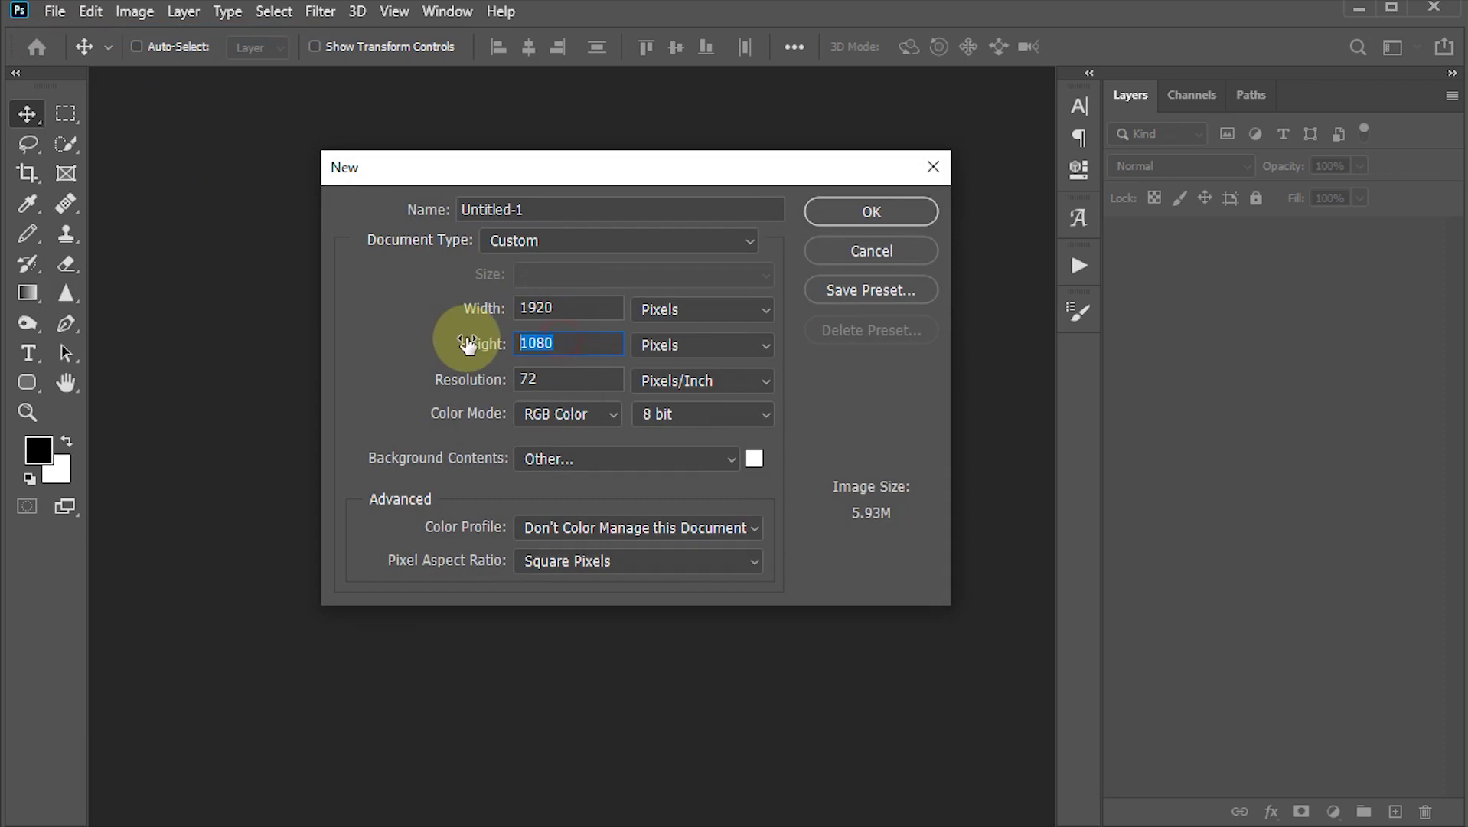
{"action": "double_click", "coordinate": [570, 381]}
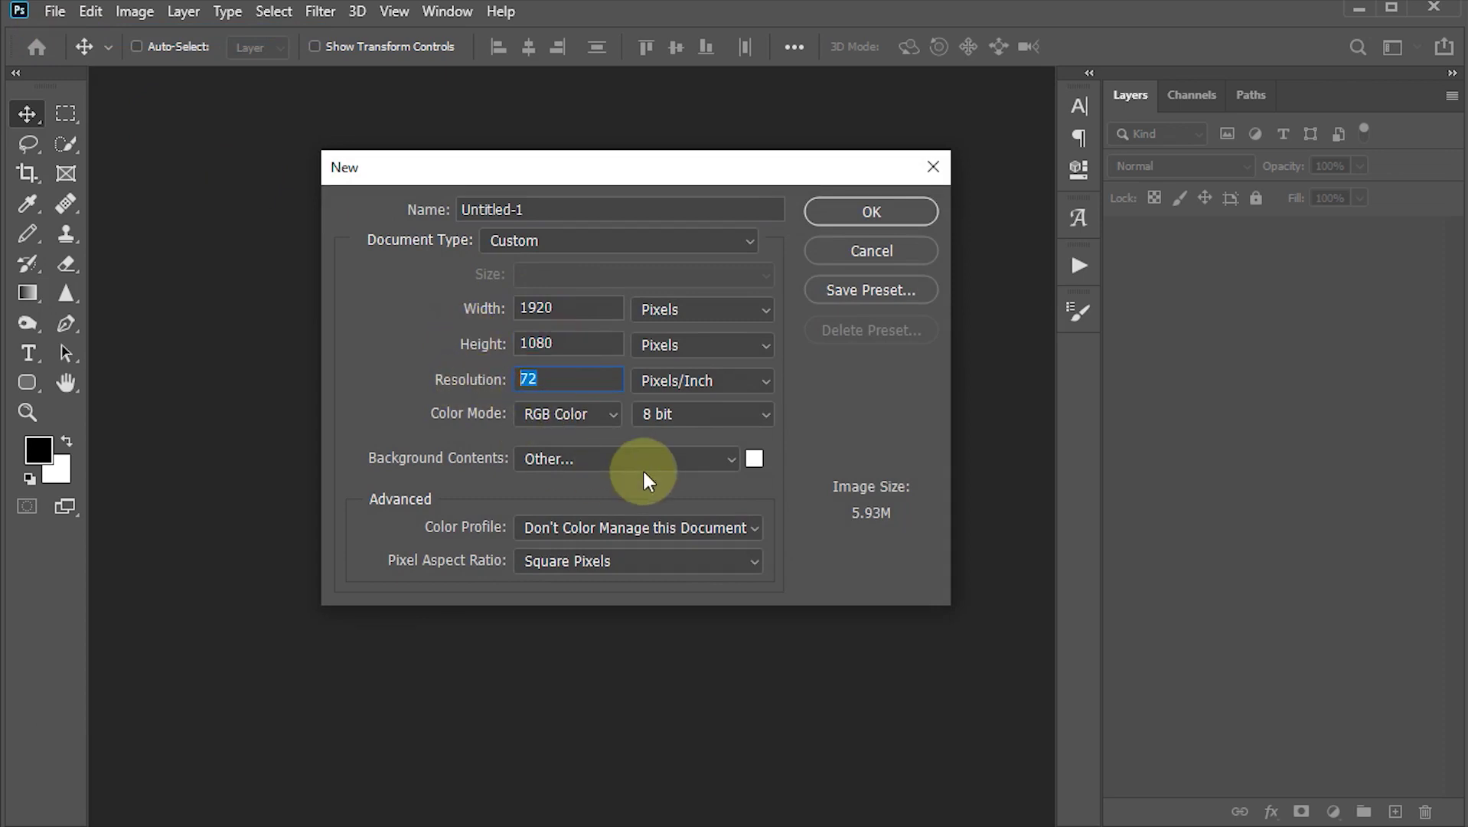
{"action": "left_click", "coordinate": [755, 463]}
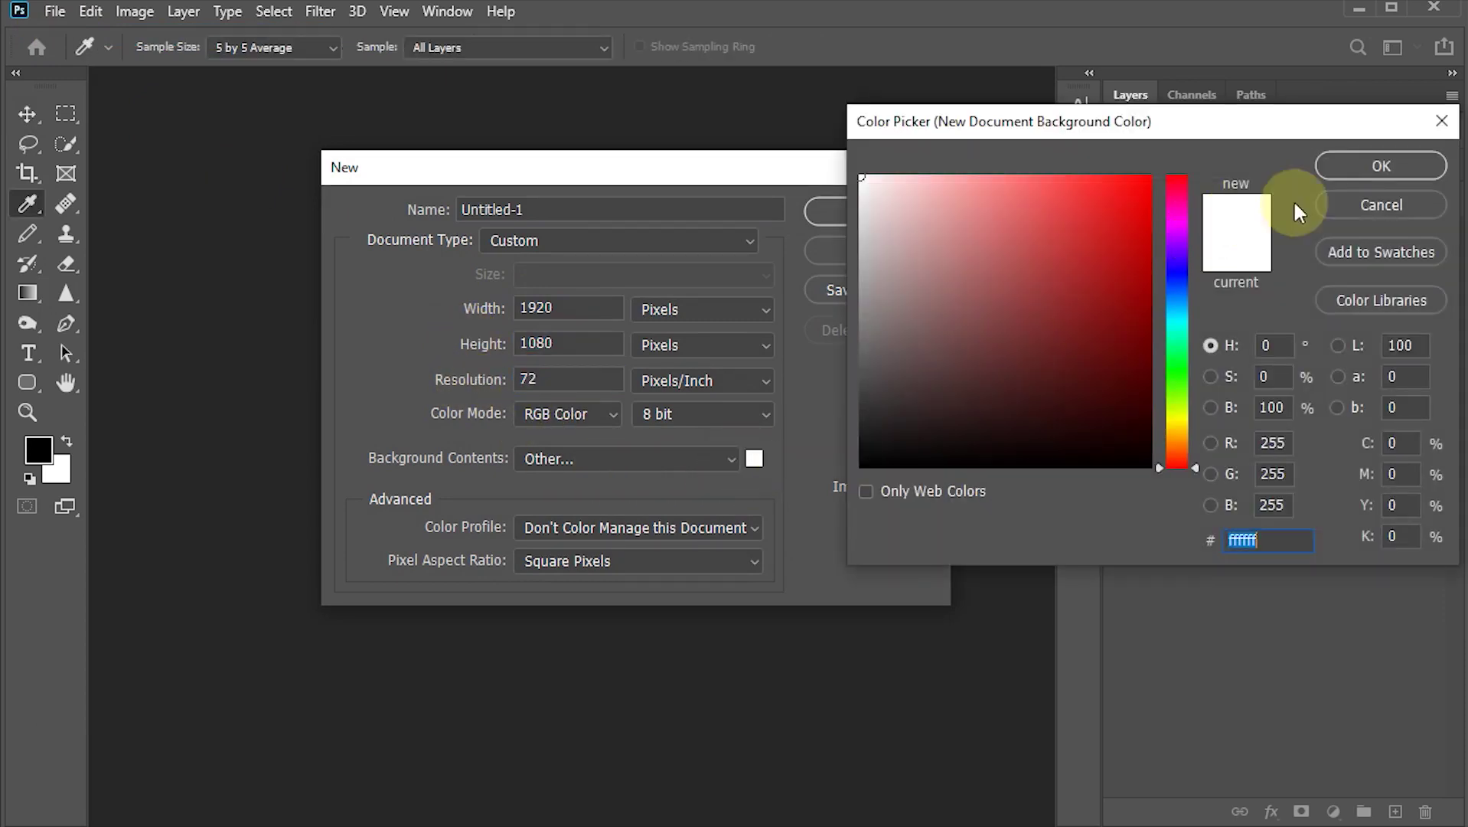
{"action": "left_click", "coordinate": [1377, 167]}
{"action": "left_click", "coordinate": [863, 212]}
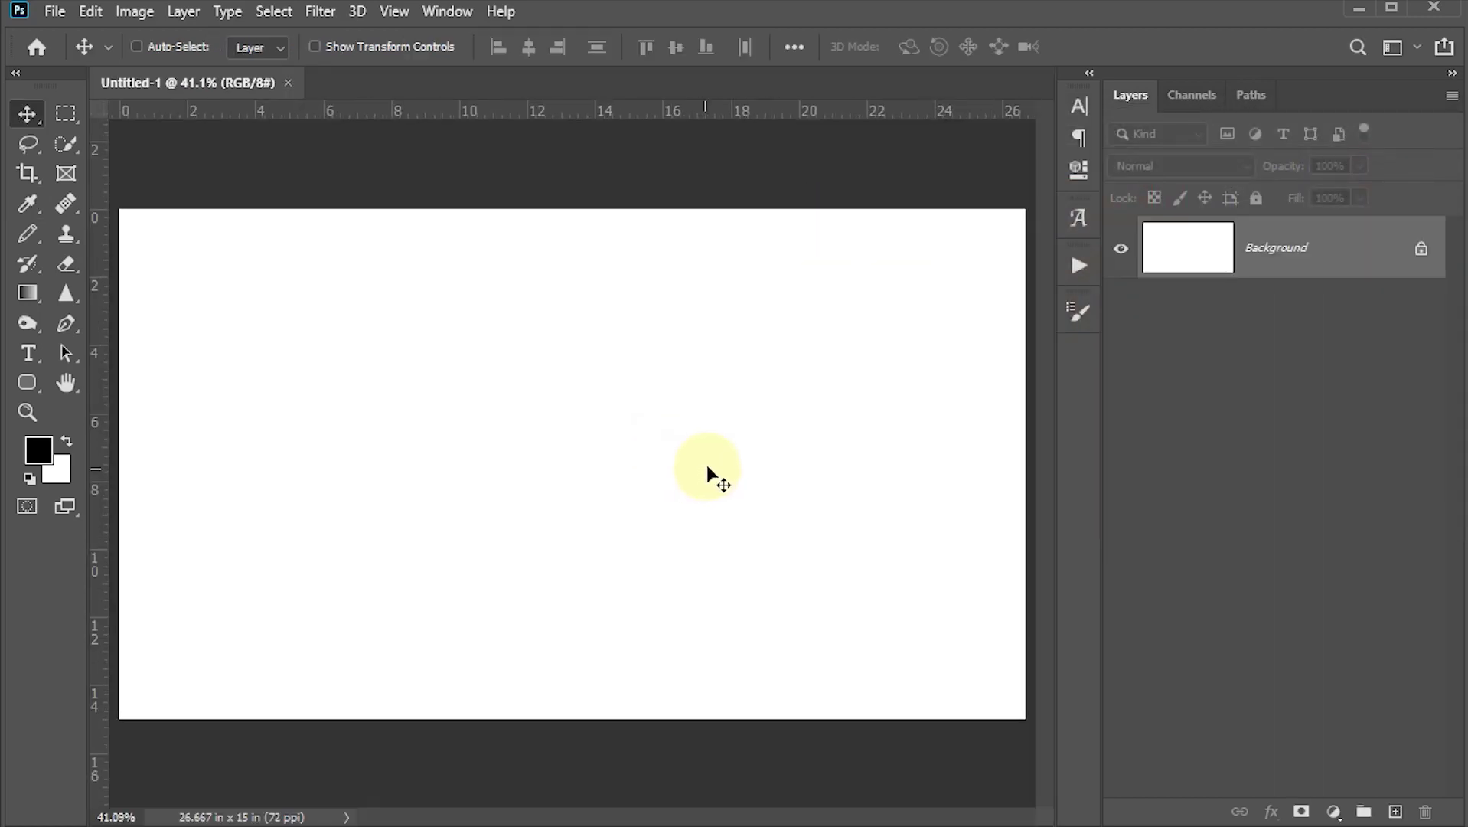
- Select all nine flower PNGs in the Flowers folder and drag them into Photoshop
{"action": "left_click", "coordinate": [421, 763]}
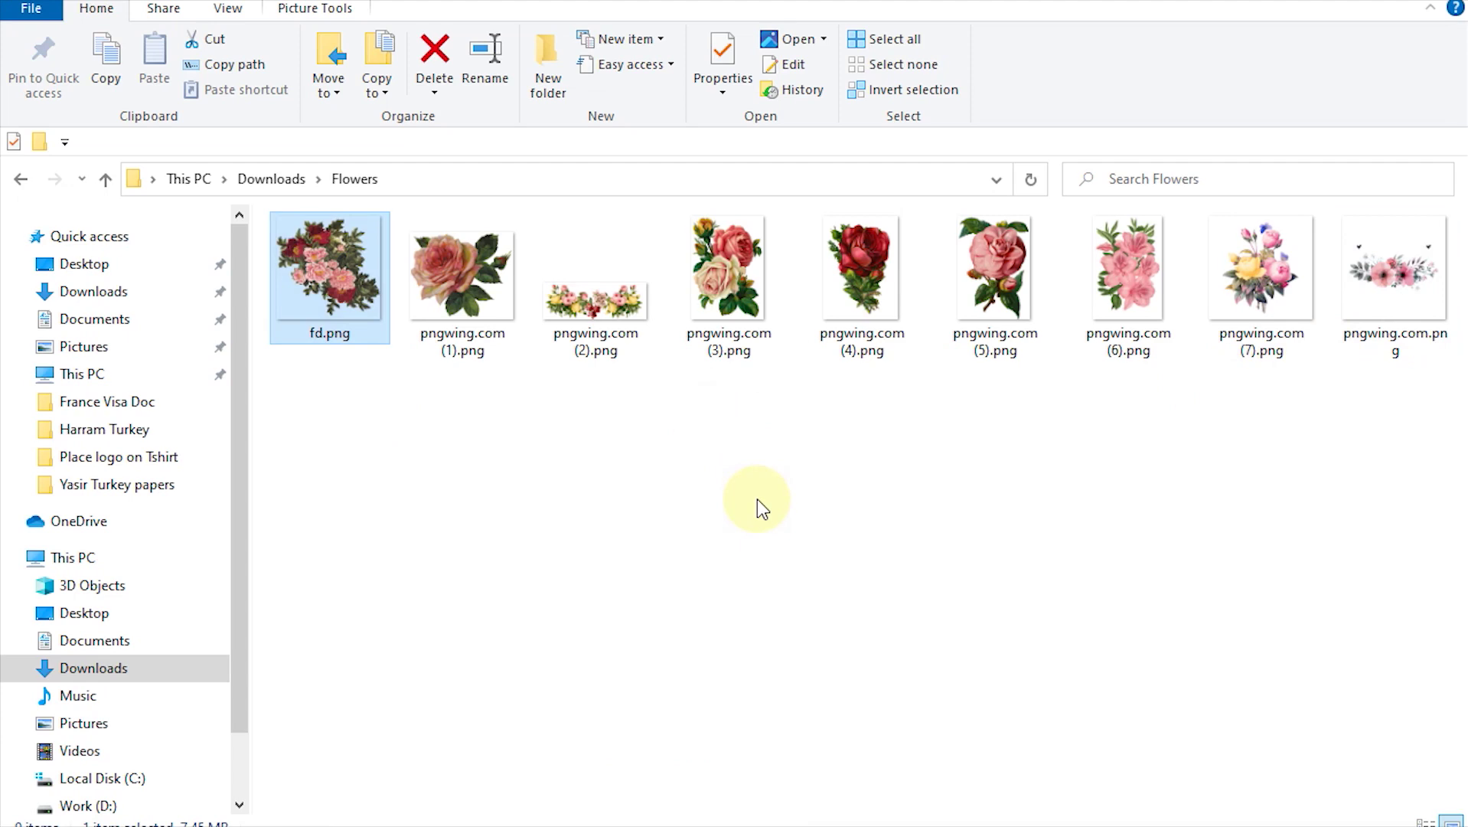
{"action": "left_click", "coordinate": [1376, 287], "text": "shift"}
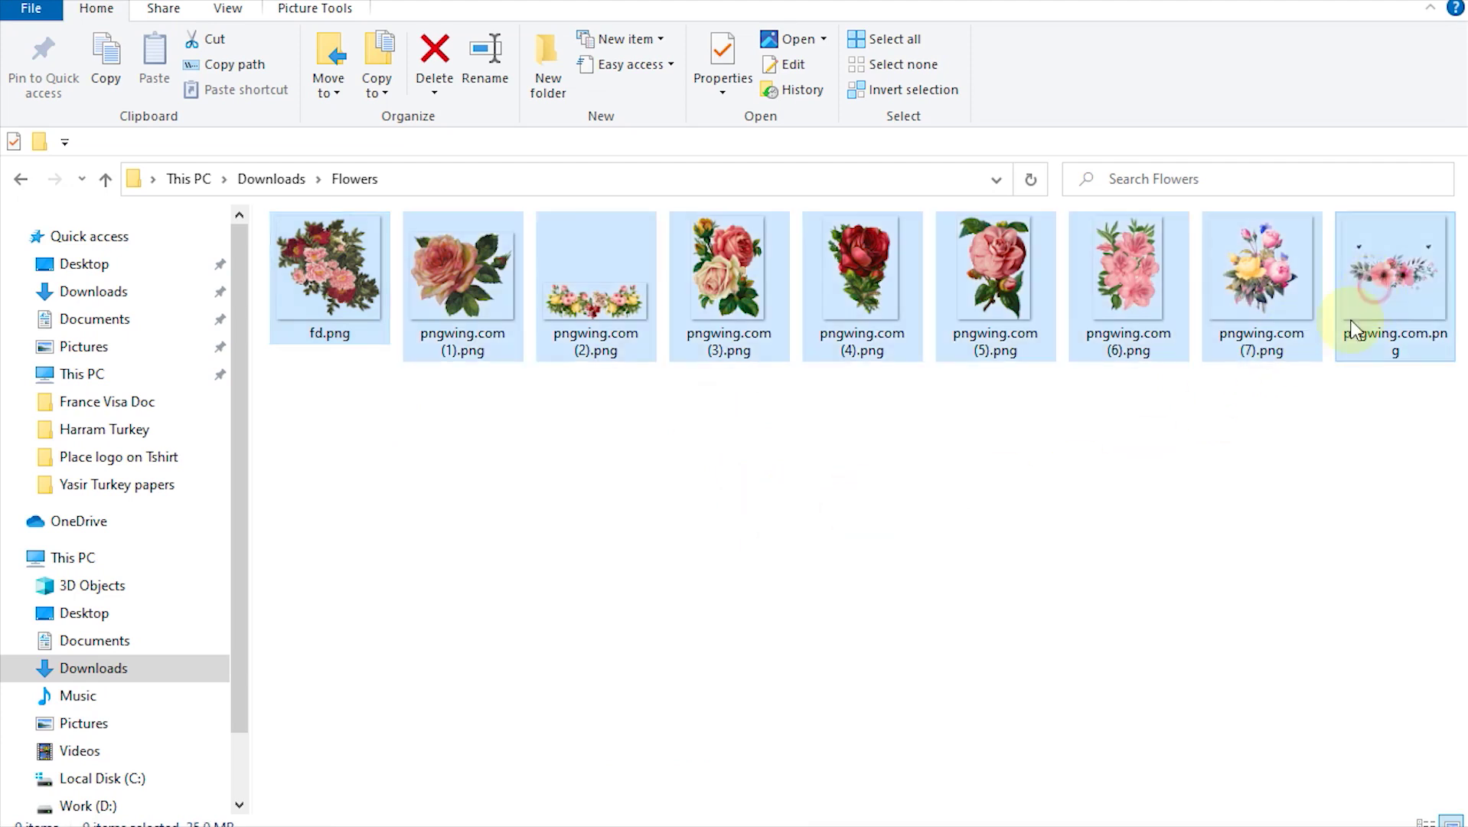
{"action": "left_click_drag", "start_coordinate": [307, 322], "coordinate": [488, 474]}
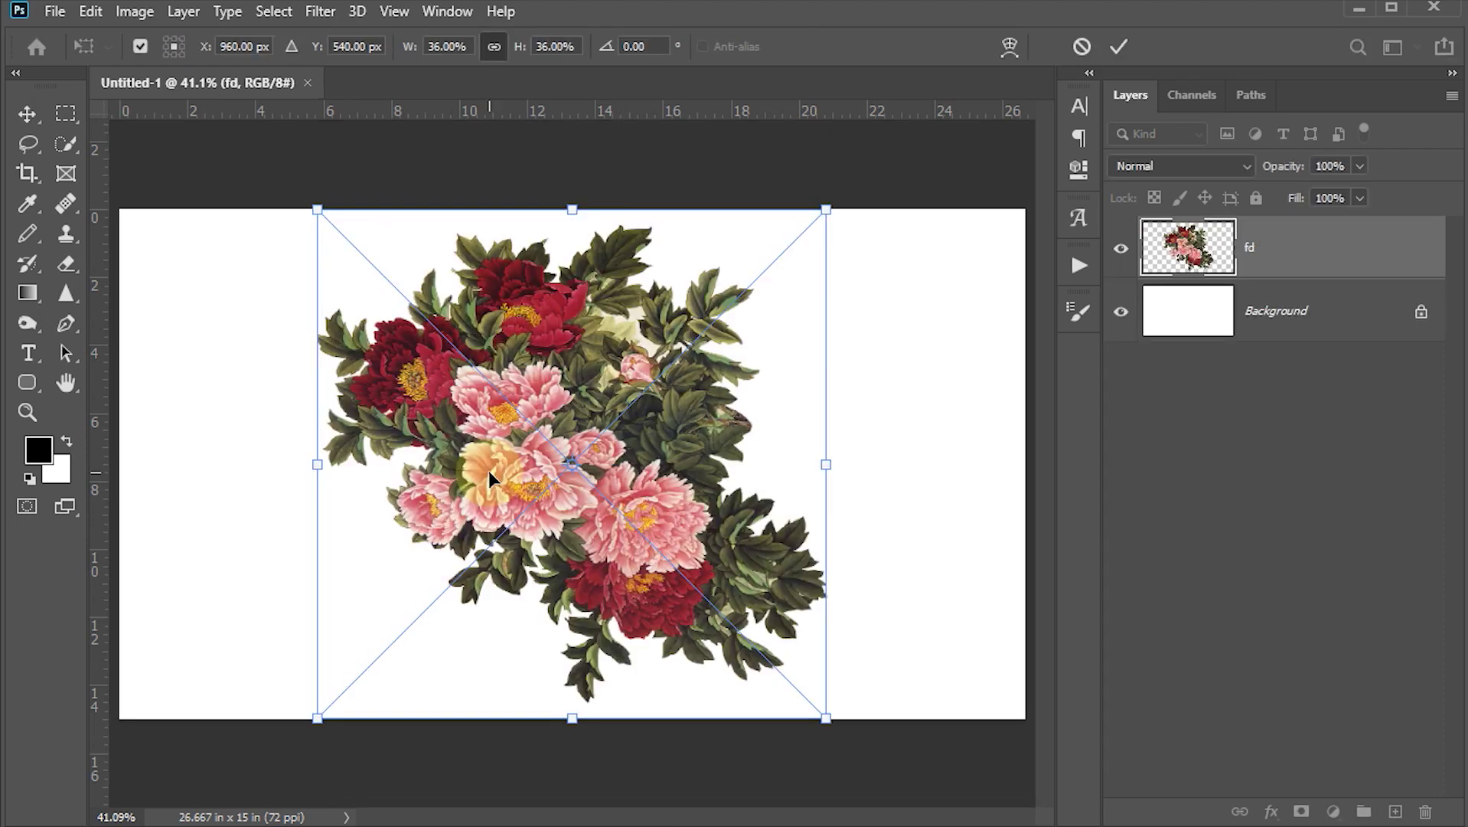
- Commit each placed flower image, from fd through the pngwing.com files, as its own layer
{"action": "left_click", "coordinate": [1119, 46]}
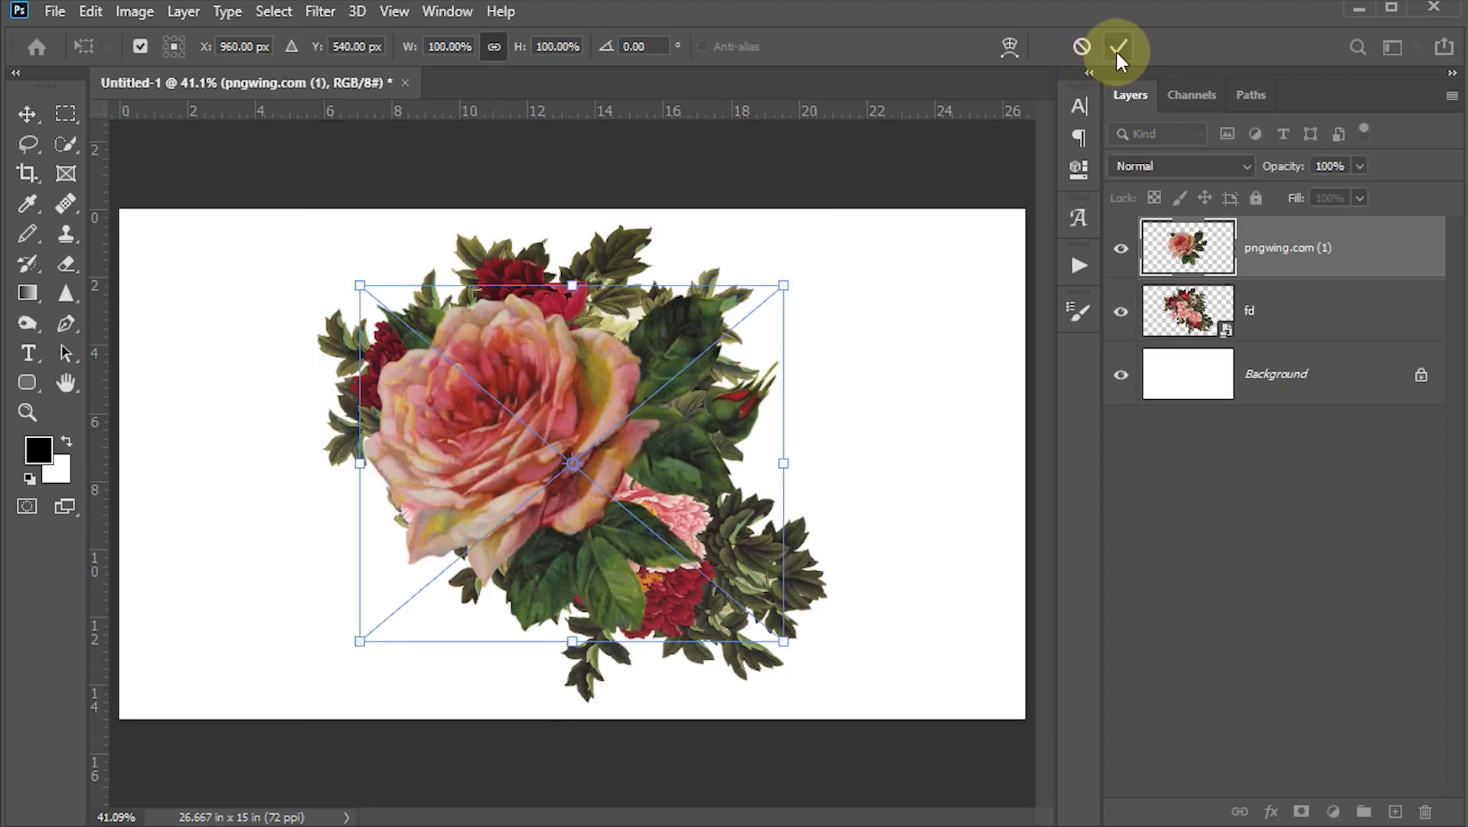
{"action": "left_click", "coordinate": [1118, 47]}
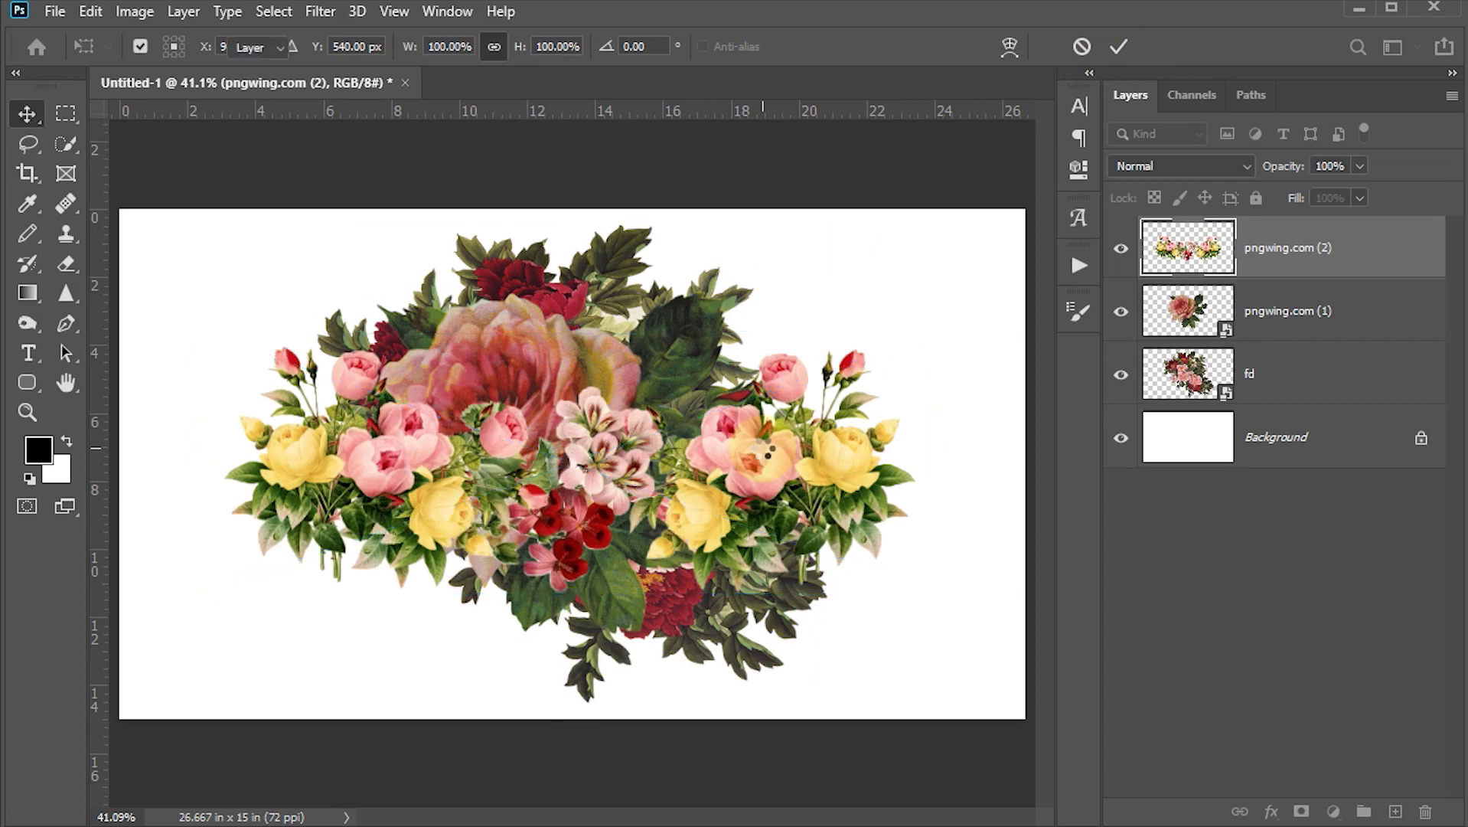
{"action": "key", "text": "Return"}
{"action": "key", "text": "Return"}
{"action": "key", "text": "Return"}
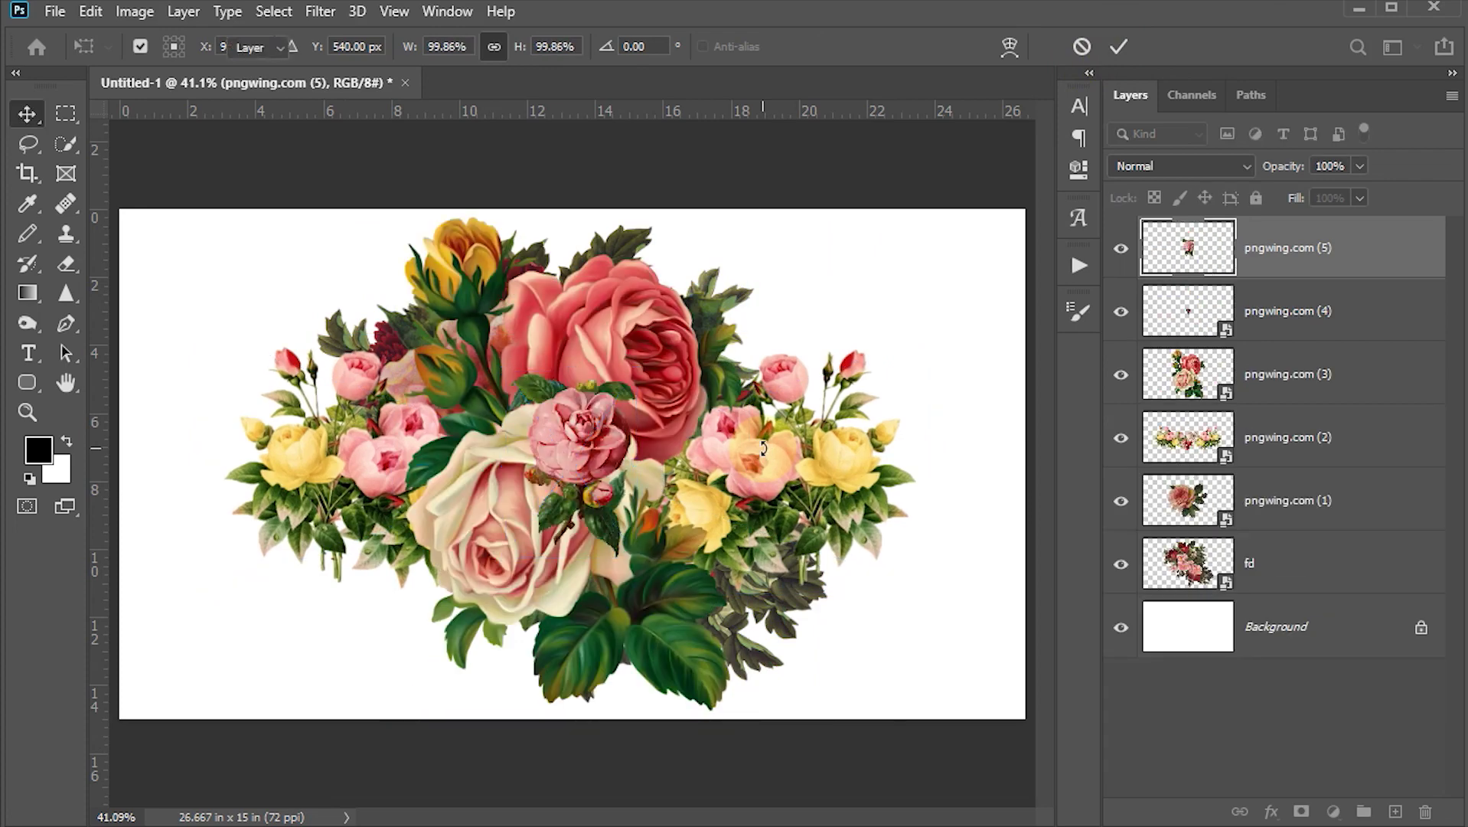
{"action": "key", "text": "Return"}
{"action": "key", "text": "Return"}
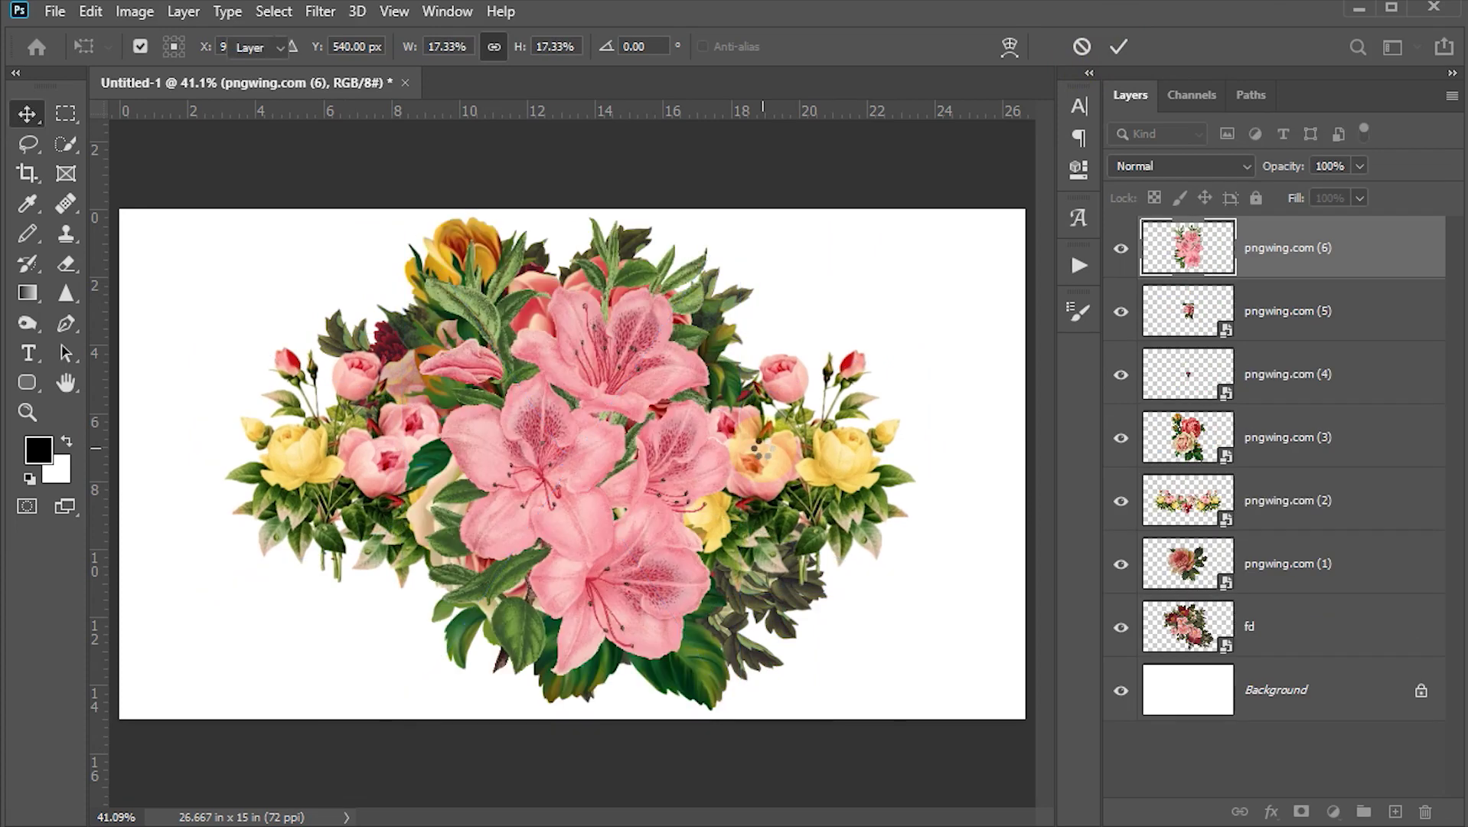
{"action": "key", "text": "Return"}
{"action": "key", "text": "Return"}
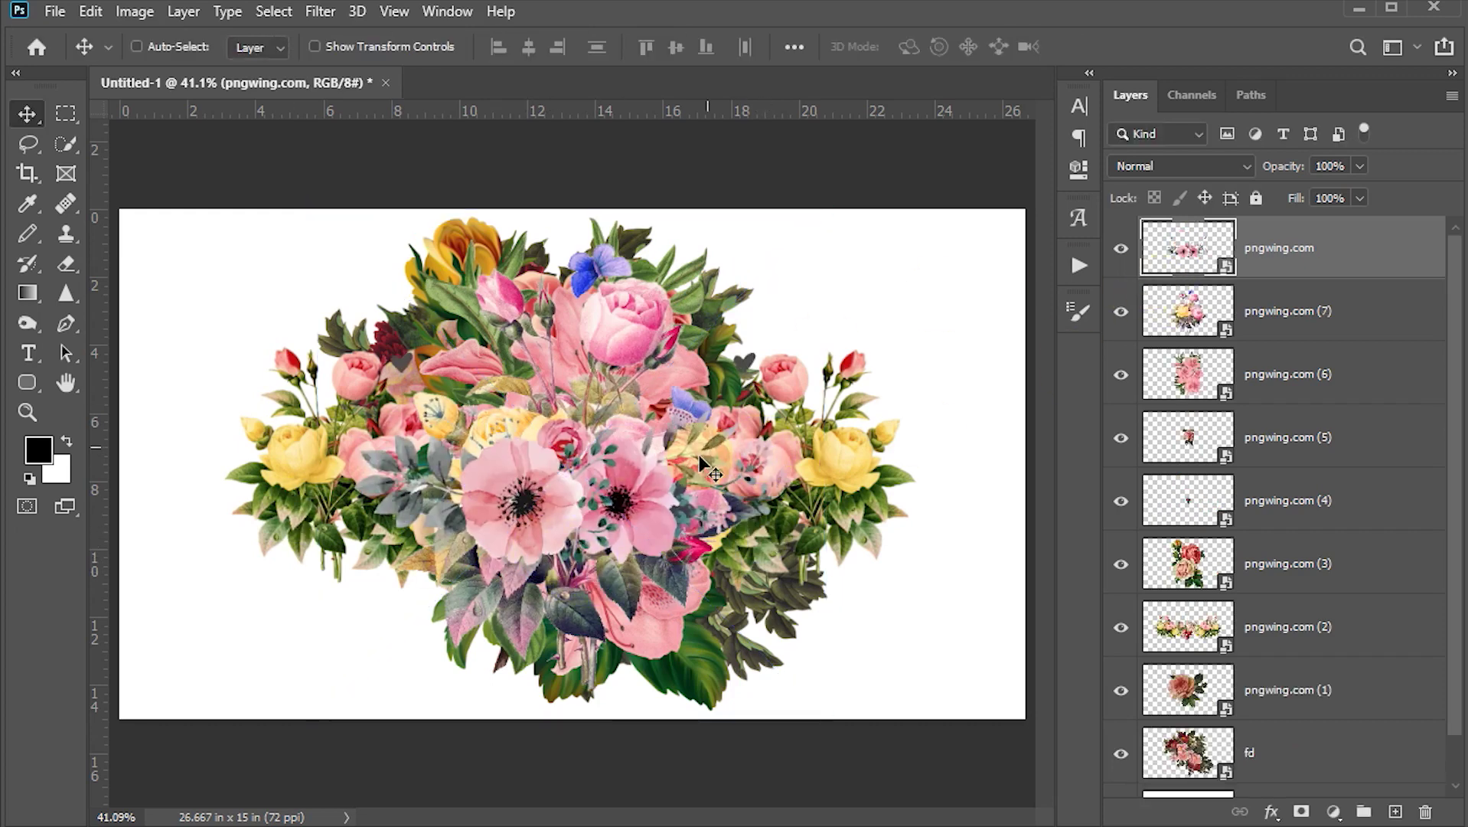
- Shrink, tilt and flip the pngwing.com (7) bouquet into the top-left corner
{"action": "mouse_move", "coordinate": [522, 501]}
{"action": "left_mouse_down"}
{"action": "mouse_move", "coordinate": [498, 501]}
{"action": "mouse_move", "coordinate": [230, 705]}
{"action": "left_mouse_up"}
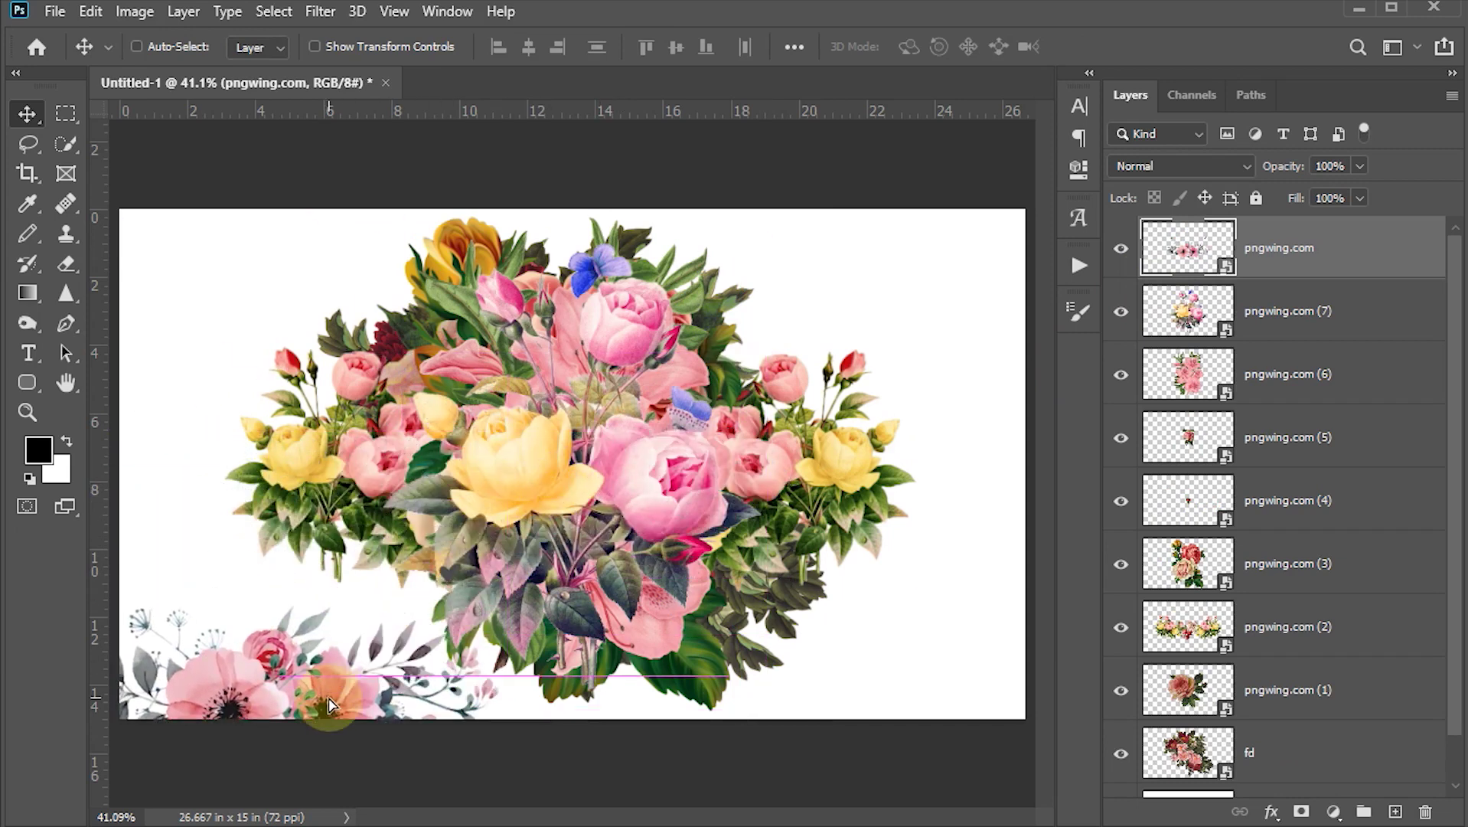
{"action": "mouse_move", "coordinate": [519, 489]}
{"action": "left_mouse_down"}
{"action": "mouse_move", "coordinate": [252, 463]}
{"action": "mouse_move", "coordinate": [368, 525]}
{"action": "left_mouse_up"}
{"action": "key", "text": "ctrl+t"}
{"action": "mouse_move", "coordinate": [474, 627]}
{"action": "left_mouse_down"}
{"action": "mouse_move", "coordinate": [345, 469]}
{"action": "mouse_move", "coordinate": [312, 490]}
{"action": "left_mouse_up"}
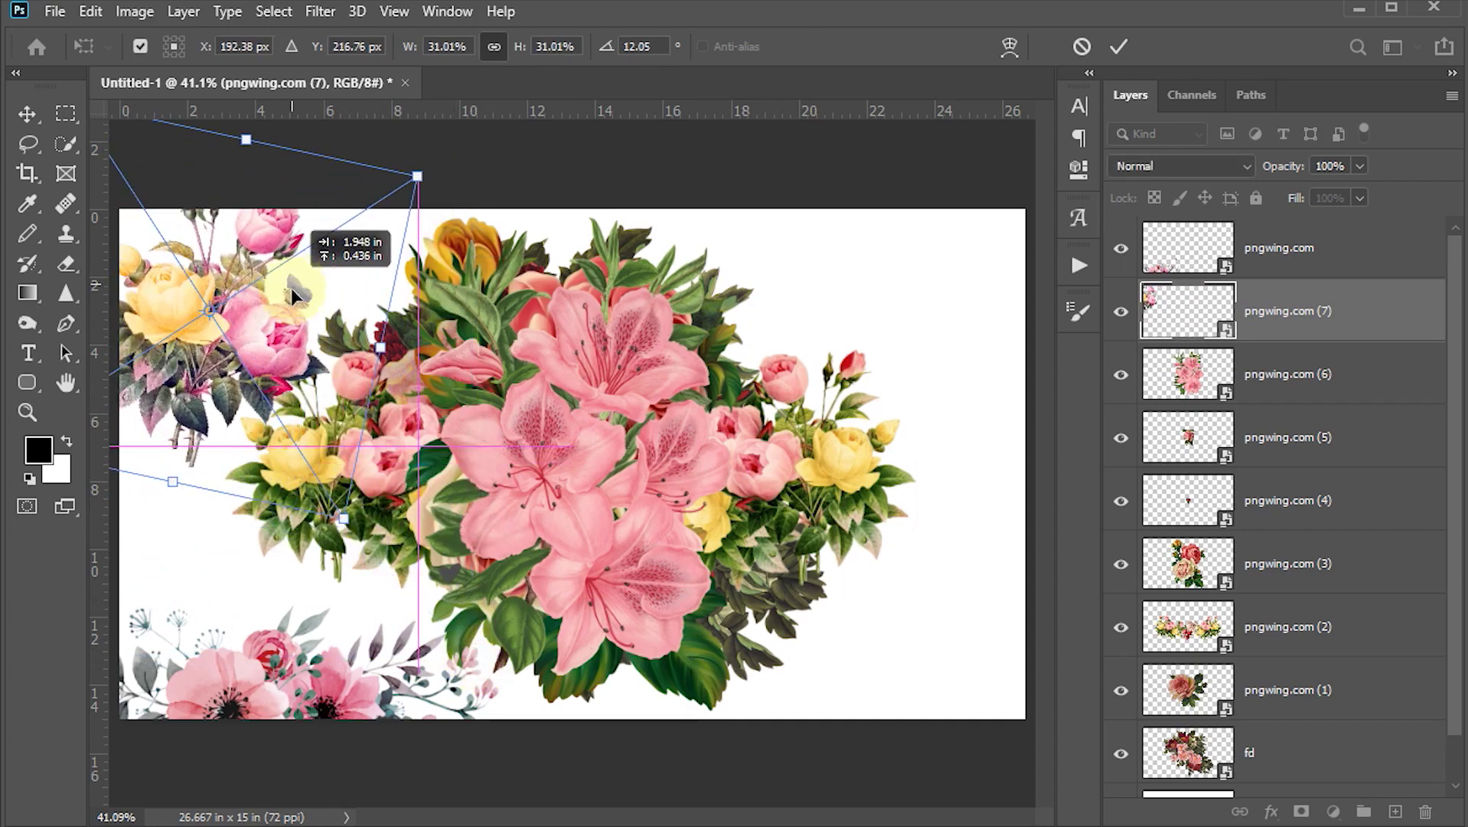
{"action": "left_click_drag", "start_coordinate": [224, 307], "coordinate": [267, 331]}
{"action": "right_click", "coordinate": [267, 332]}
{"action": "left_click", "coordinate": [336, 708]}
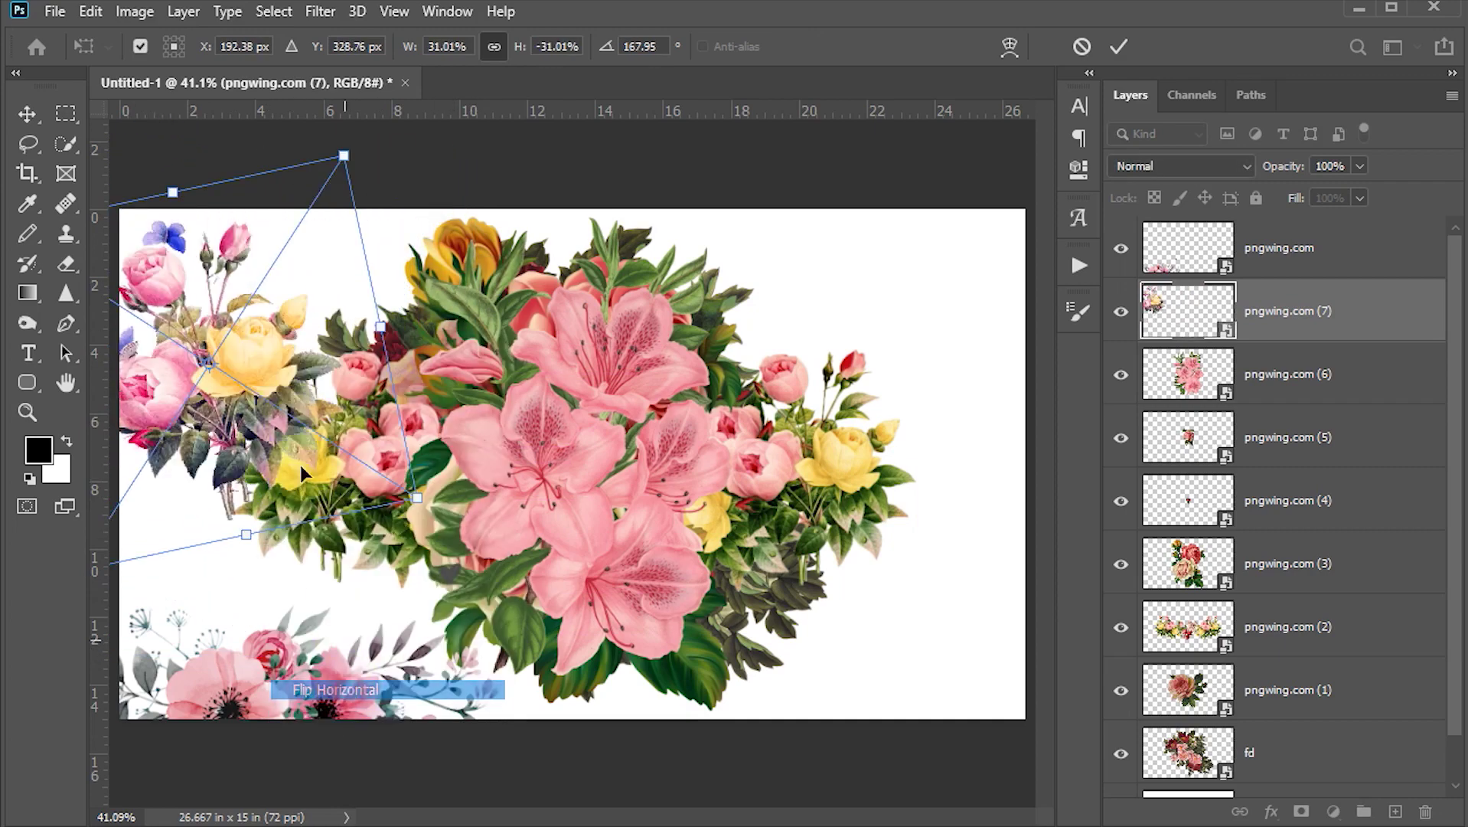
{"action": "left_click_drag", "start_coordinate": [324, 371], "coordinate": [280, 292]}
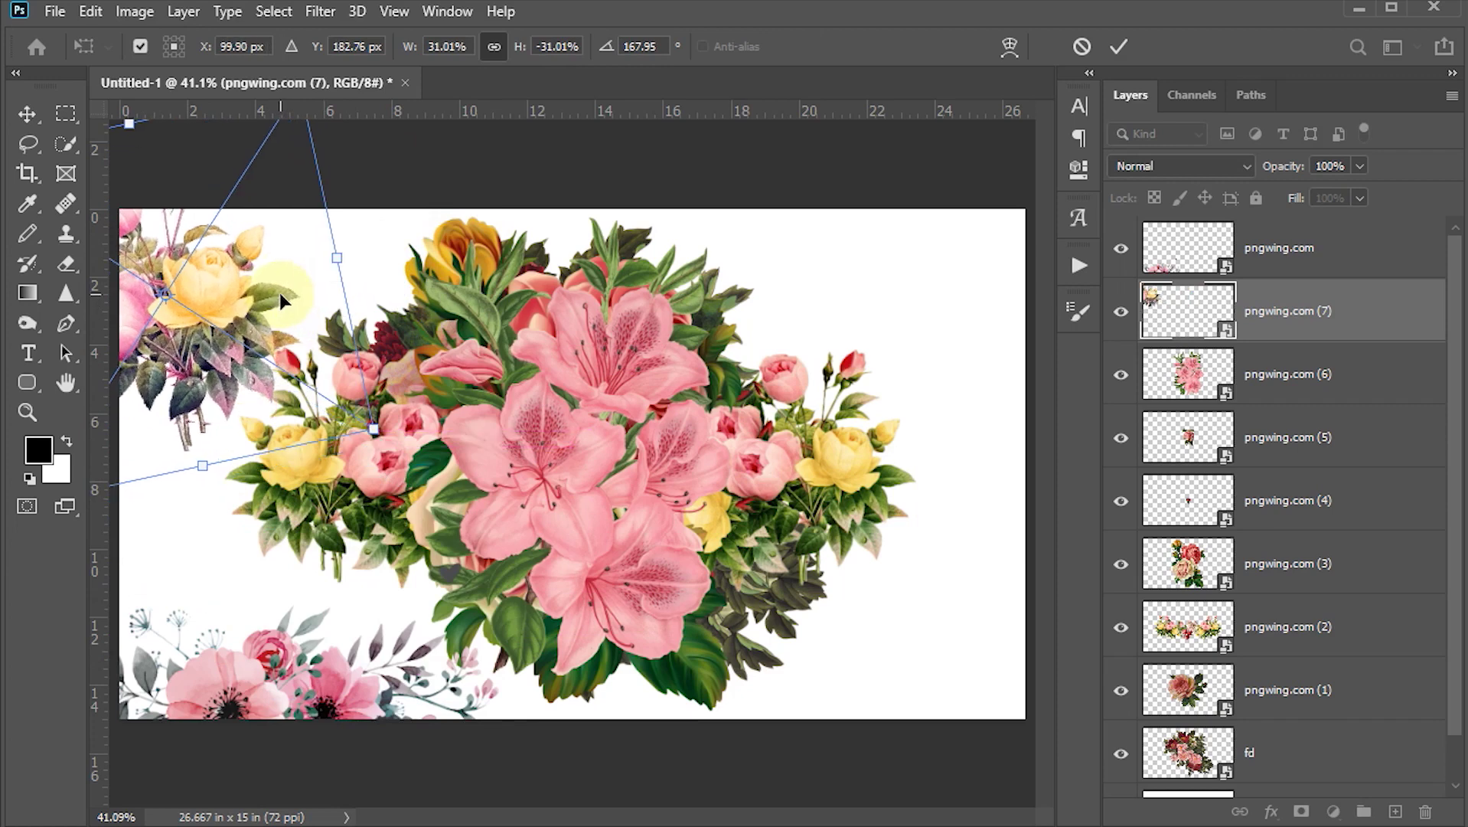
{"action": "key", "text": "Return"}
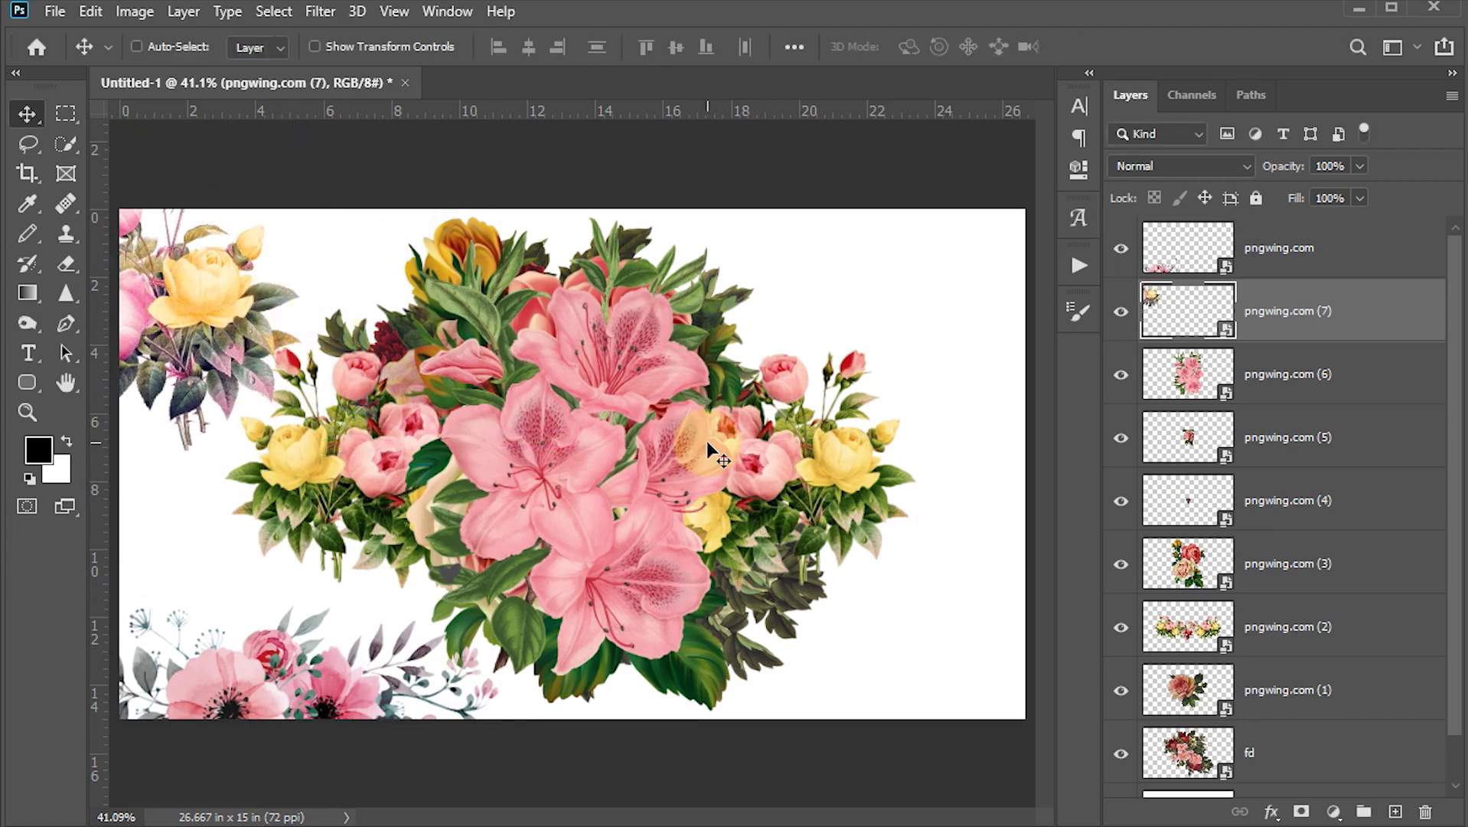
- Place the pink lily bottom-right and enlarge the pngwing.com (3) rose toward the top-right
{"action": "left_click_drag", "start_coordinate": [575, 482], "coordinate": [938, 597]}
{"action": "key", "text": "ctrl+t"}
{"action": "left_click_drag", "start_coordinate": [582, 688], "coordinate": [852, 413]}
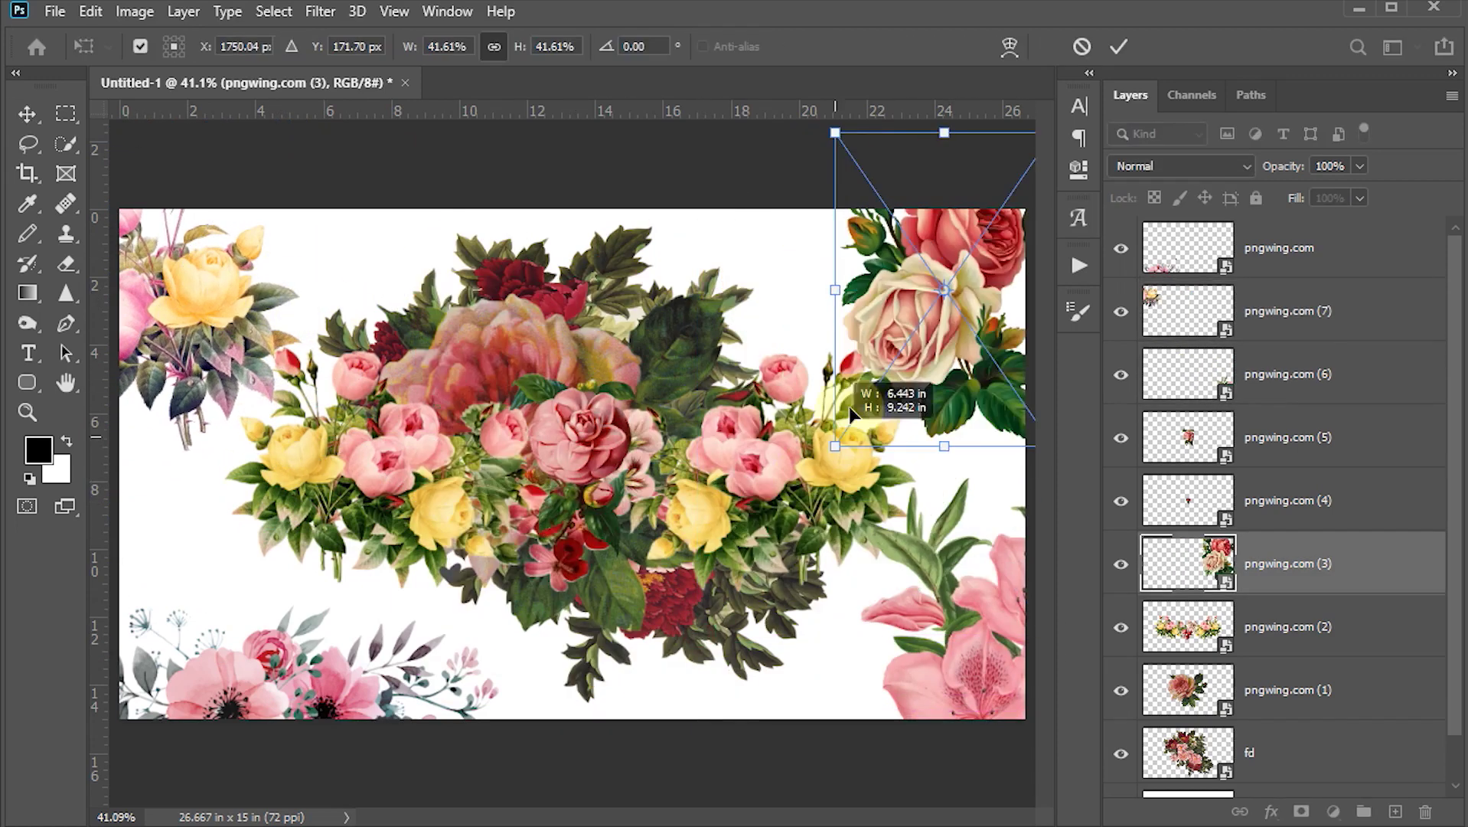
{"action": "key", "text": "Return"}
{"action": "mouse_move", "coordinate": [505, 352]}
{"action": "left_mouse_down"}
{"action": "mouse_move", "coordinate": [328, 427]}
{"action": "mouse_move", "coordinate": [446, 350]}
{"action": "mouse_move", "coordinate": [446, 582]}
{"action": "left_mouse_up"}
{"action": "key", "text": "ctrl+t"}
{"action": "key", "text": "Return"}
- Push remaining flowers to the edges and set the enlarged red and pink roses side by side centrally
{"action": "left_click_drag", "start_coordinate": [291, 674], "coordinate": [689, 261]}
{"action": "left_click_drag", "start_coordinate": [574, 459], "coordinate": [804, 451]}
{"action": "left_click_drag", "start_coordinate": [612, 383], "coordinate": [498, 490]}
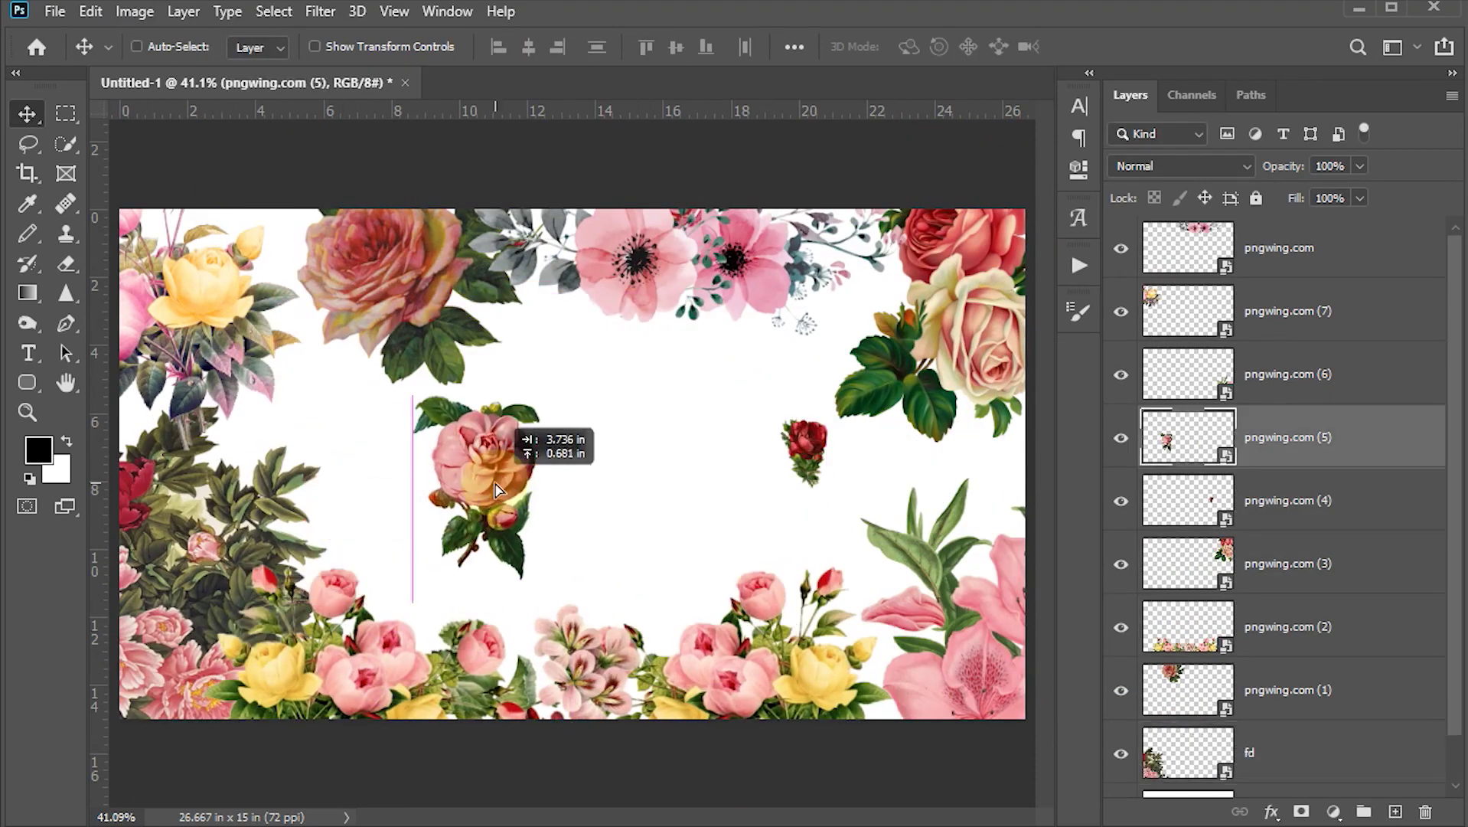
{"action": "left_click", "coordinate": [803, 452], "text": "ctrl"}
{"action": "key", "text": "ctrl+t"}
{"action": "left_click_drag", "start_coordinate": [782, 492], "coordinate": [811, 551]}
{"action": "key", "text": "Return"}
{"action": "left_click", "coordinate": [485, 475], "text": "ctrl"}
{"action": "key", "text": "Return"}
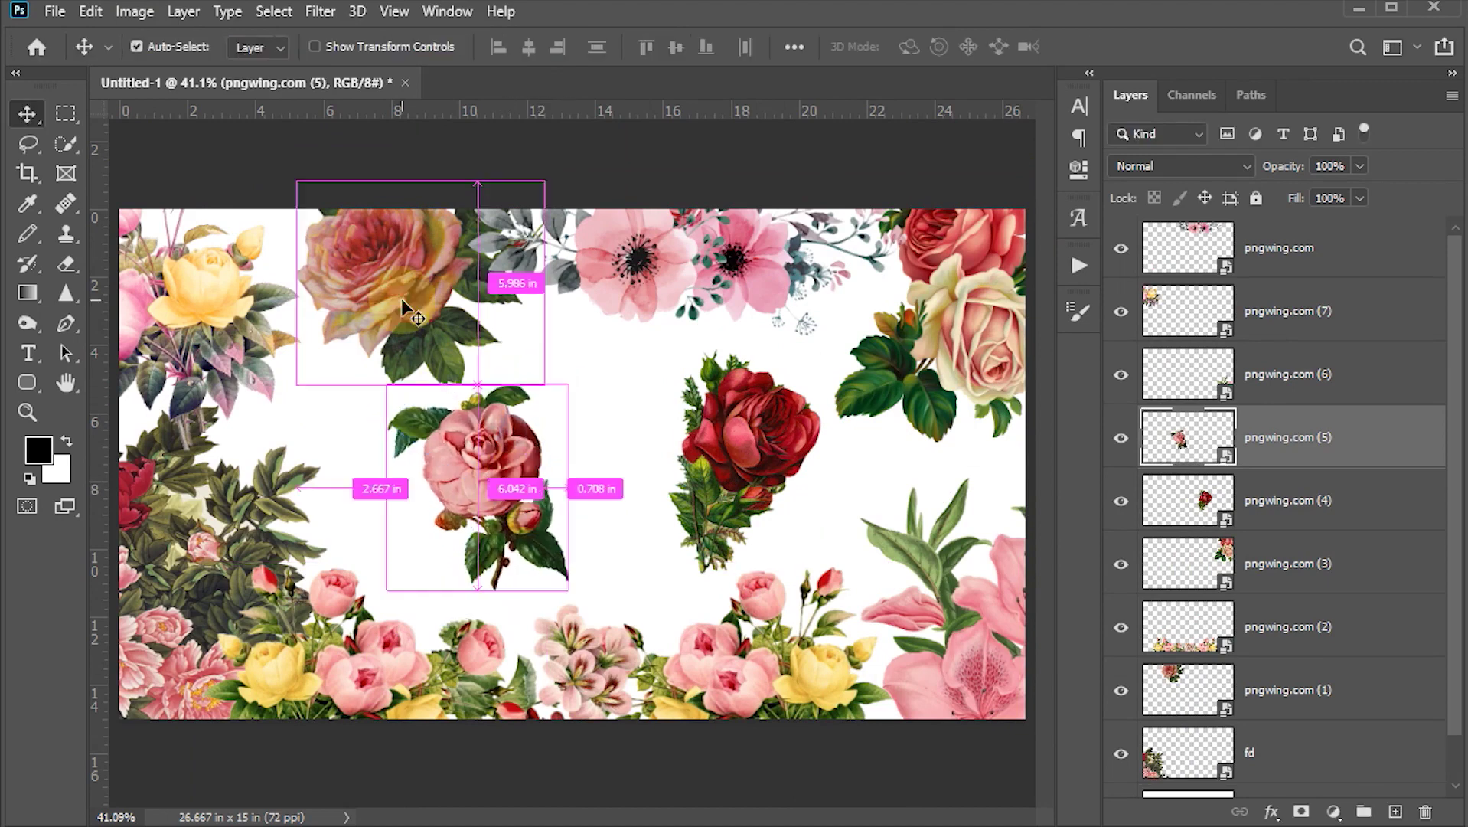
{"action": "left_click_drag", "start_coordinate": [490, 490], "coordinate": [451, 455]}
{"action": "left_click_drag", "start_coordinate": [789, 475], "coordinate": [712, 489]}
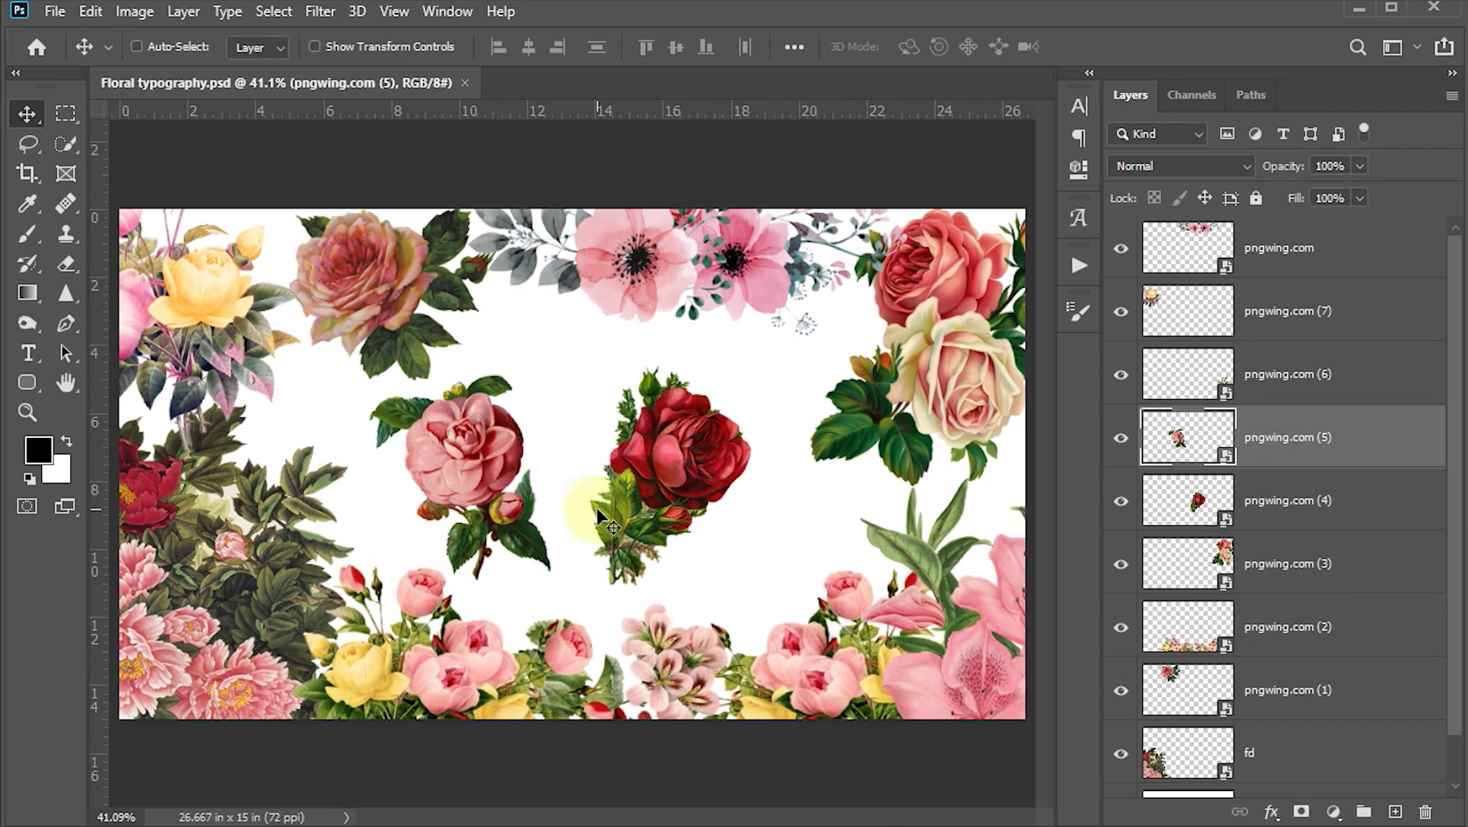
- Select every flower layer down to fd, group them with Ctrl+G, and name the group Flowers
{"action": "left_click", "coordinate": [1200, 255]}
{"action": "scroll", "coordinate": [1196, 597], "scroll_direction": "down", "scroll_amount": 1}
{"action": "left_click", "coordinate": [1189, 712], "text": "shift"}
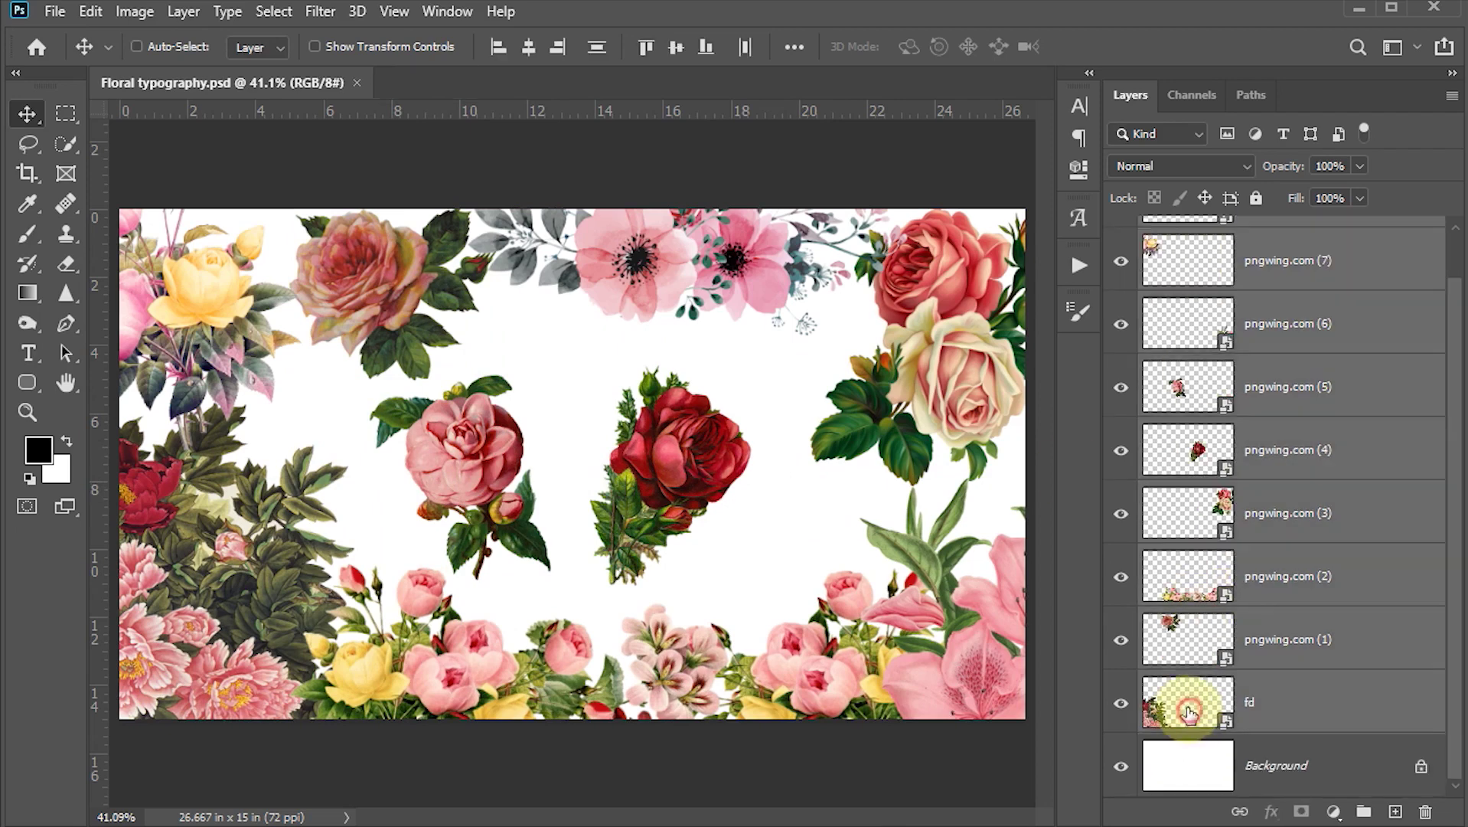
{"action": "key", "text": "ctrl+g"}
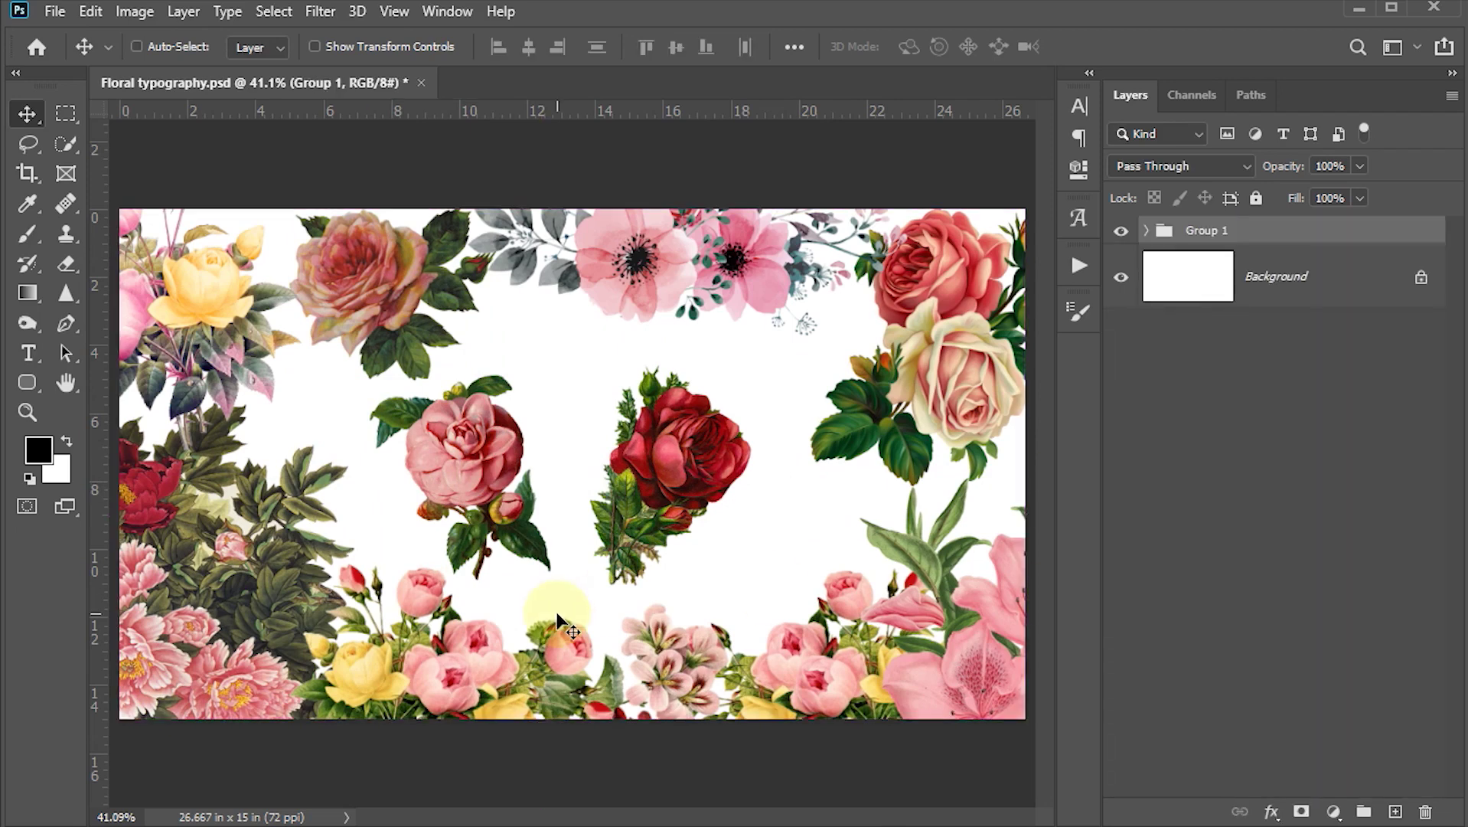
{"action": "double_click", "coordinate": [1207, 230]}
{"action": "type", "text": "Flowers"}
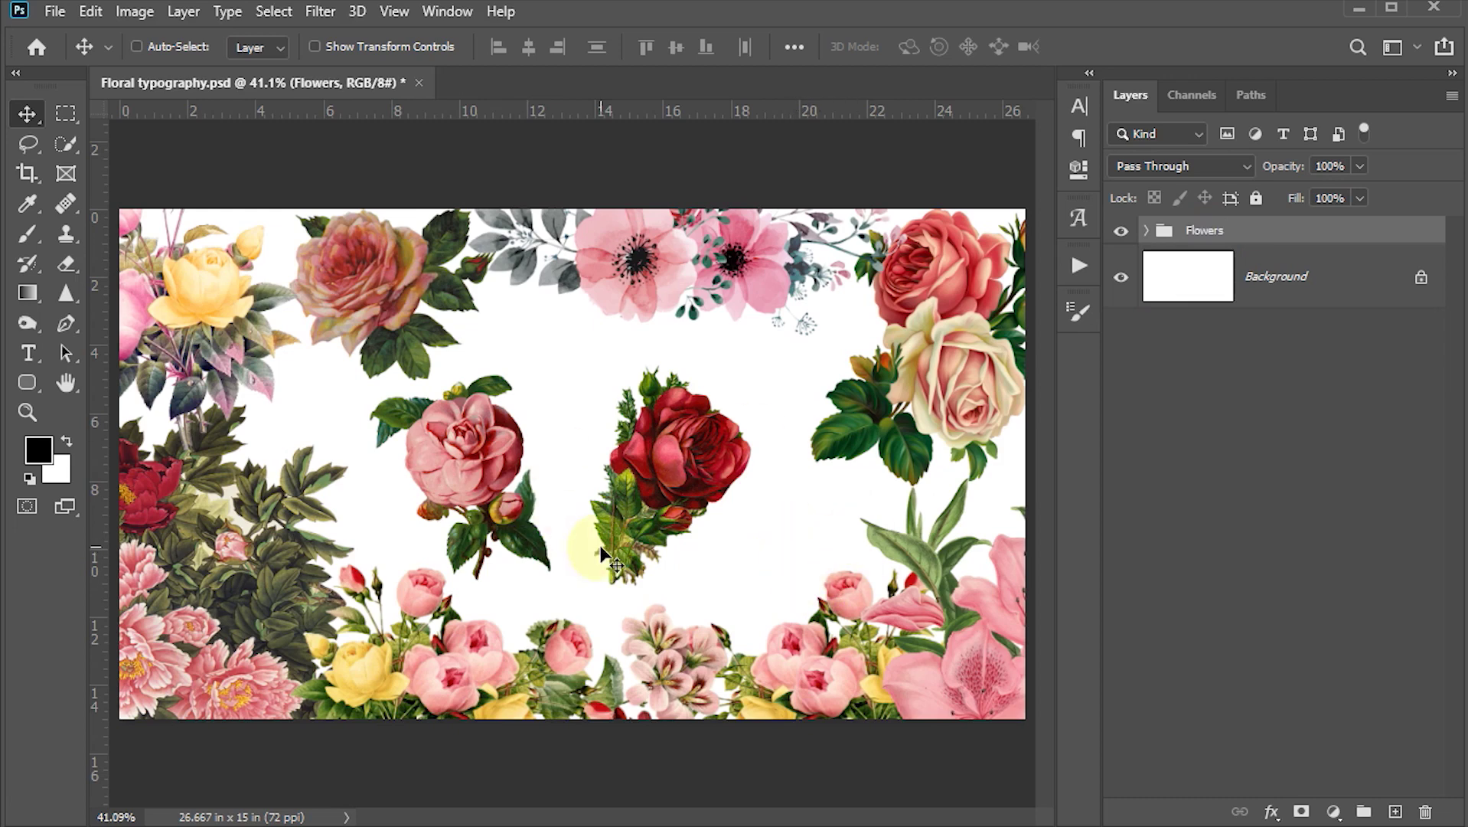
- Add a Solid Color fill layer above Background set to dark navy #001f31
{"action": "left_click", "coordinate": [1165, 295]}
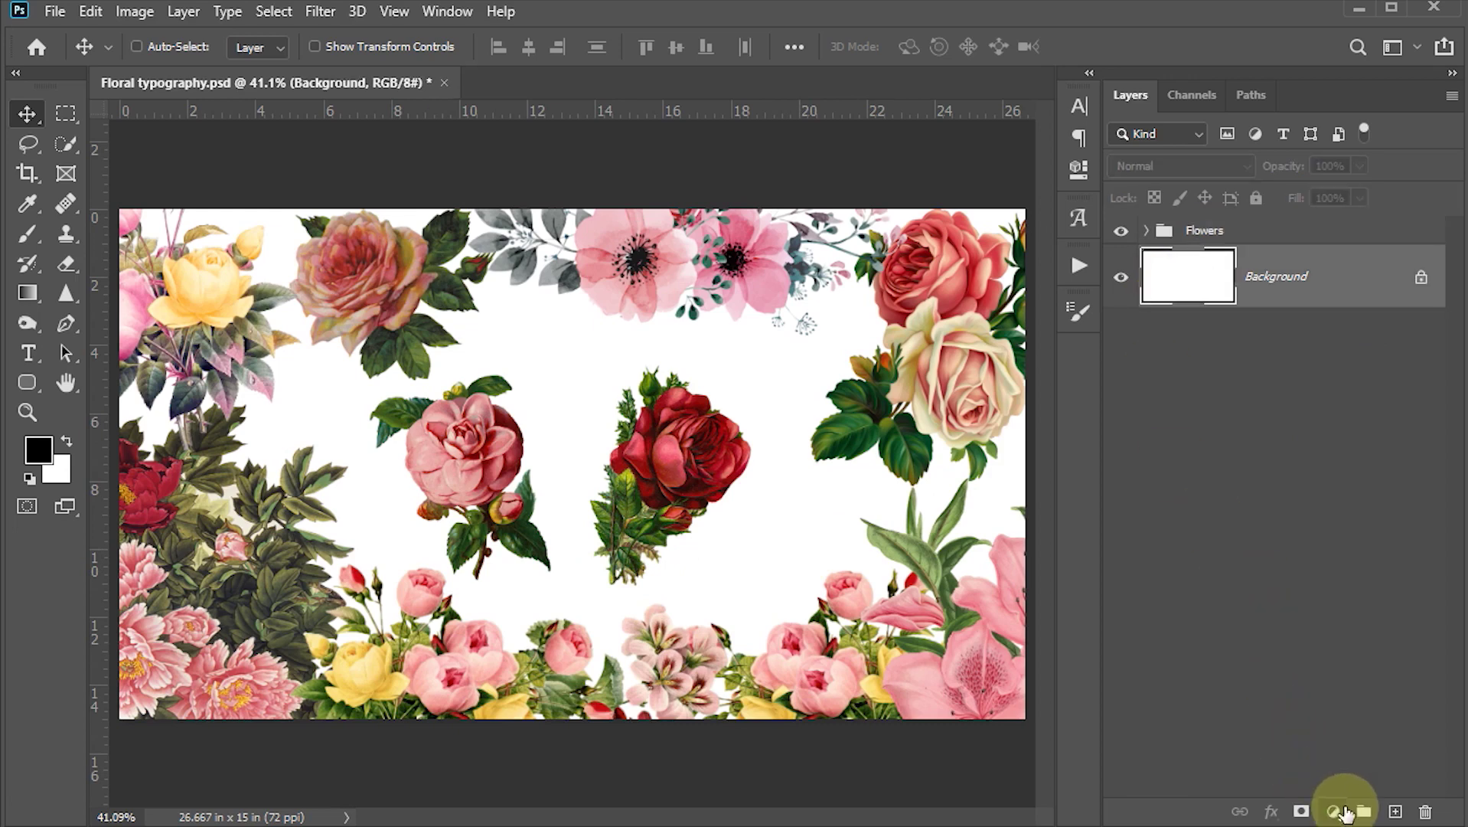
{"action": "left_click", "coordinate": [1333, 813]}
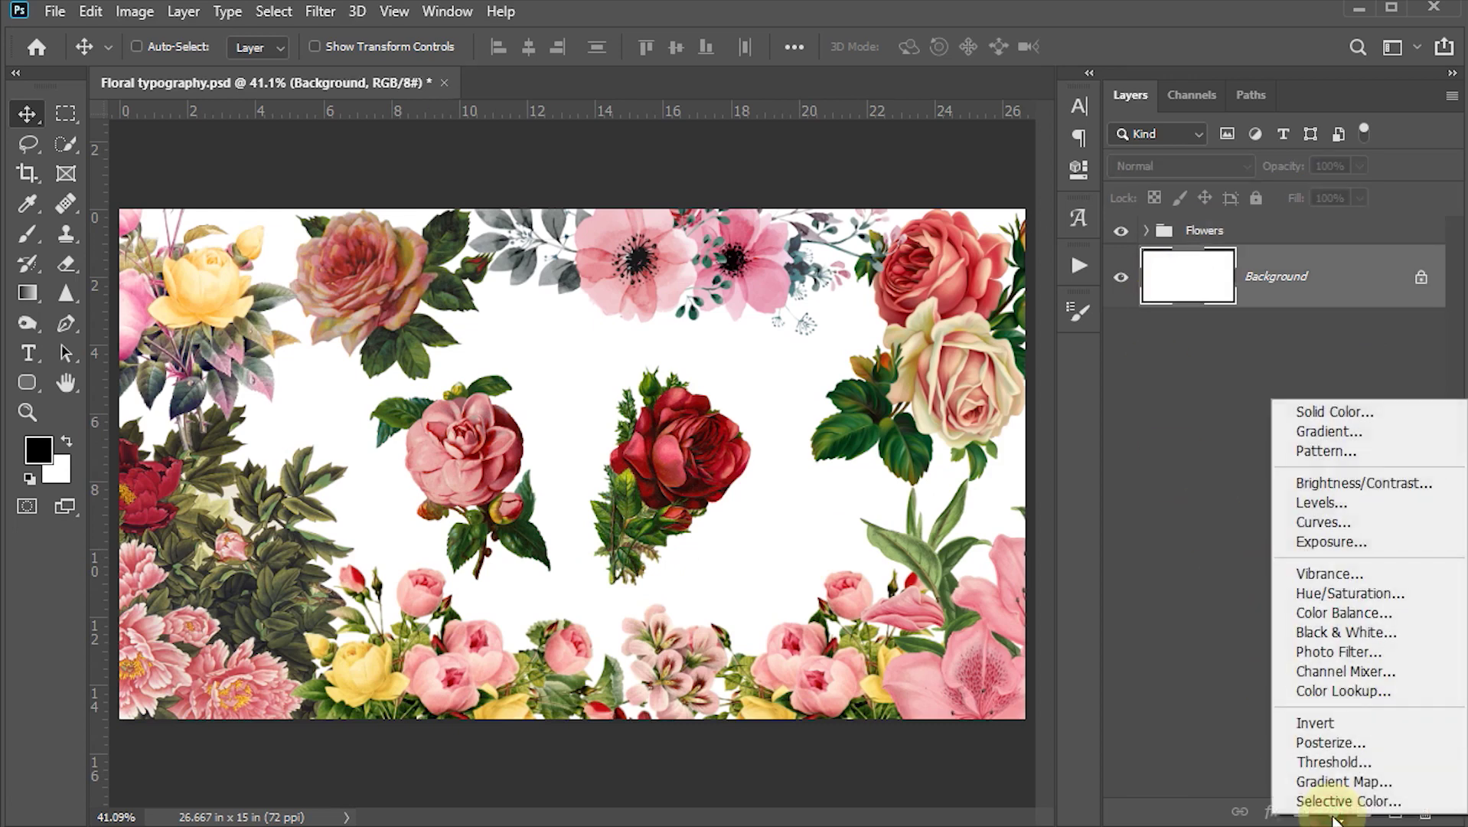
{"action": "left_click", "coordinate": [1329, 413]}
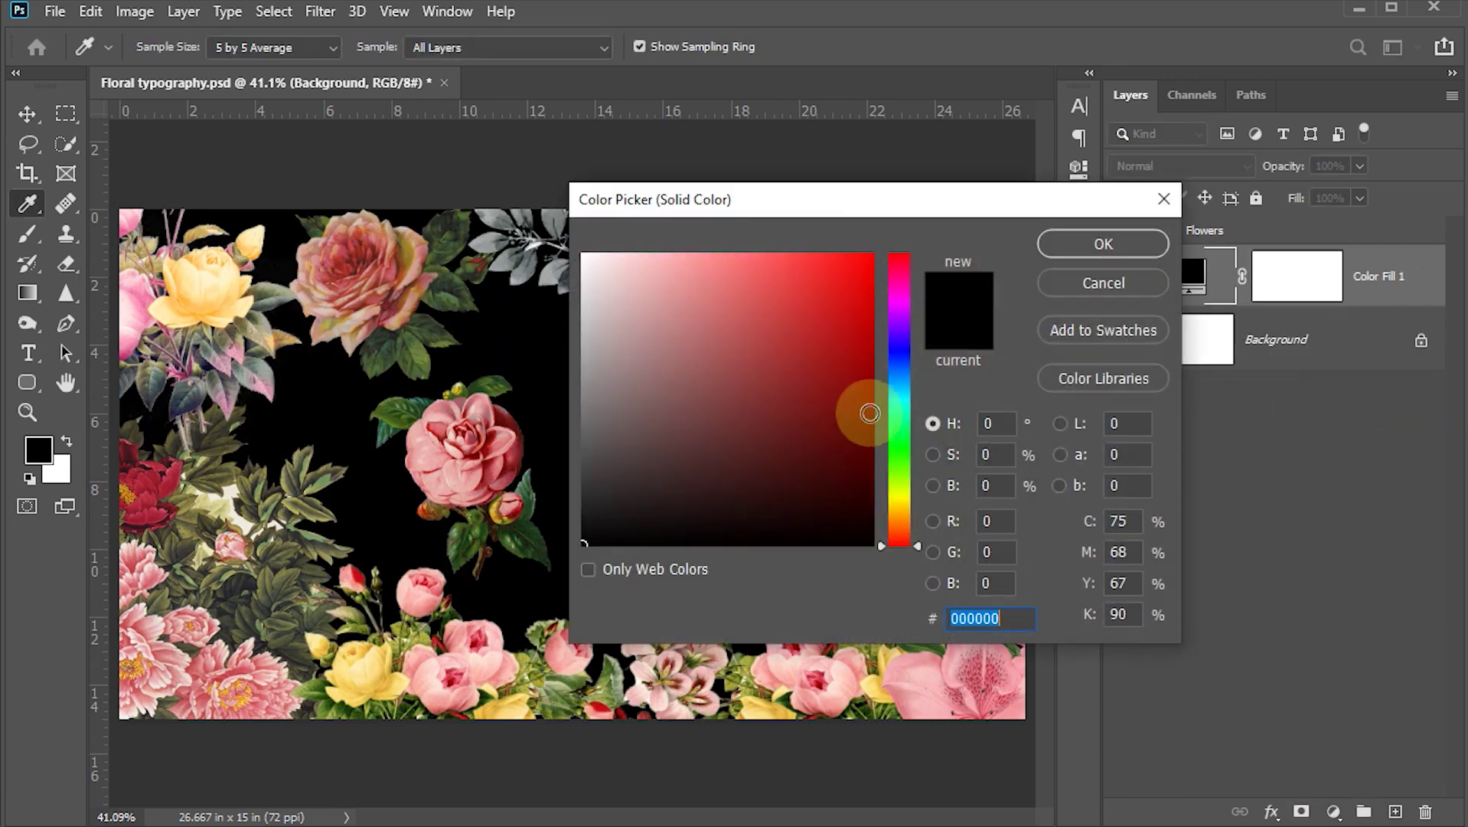
{"action": "left_click_drag", "start_coordinate": [873, 421], "coordinate": [894, 456]}
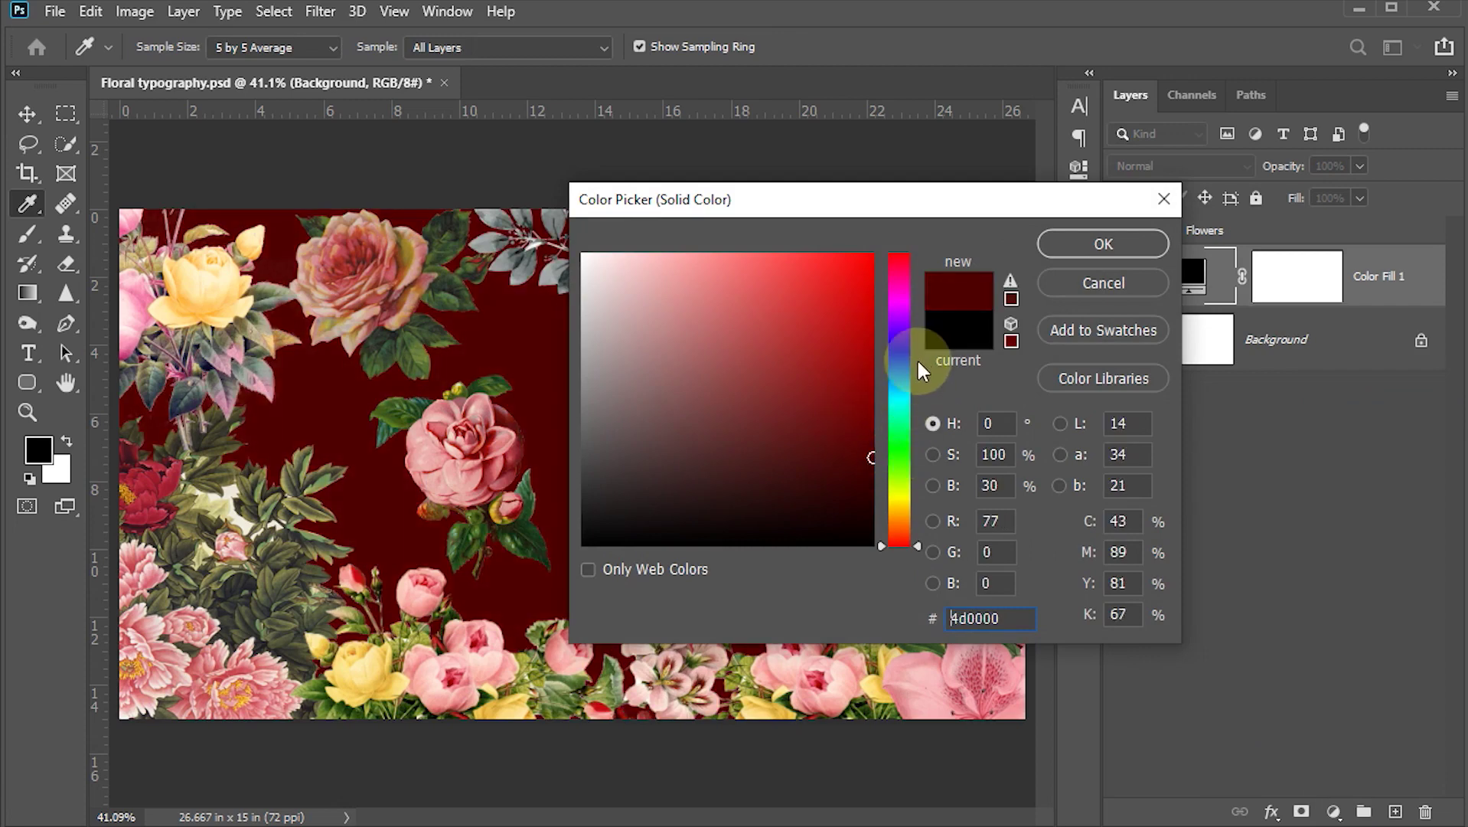
{"action": "left_click_drag", "start_coordinate": [915, 366], "coordinate": [916, 381]}
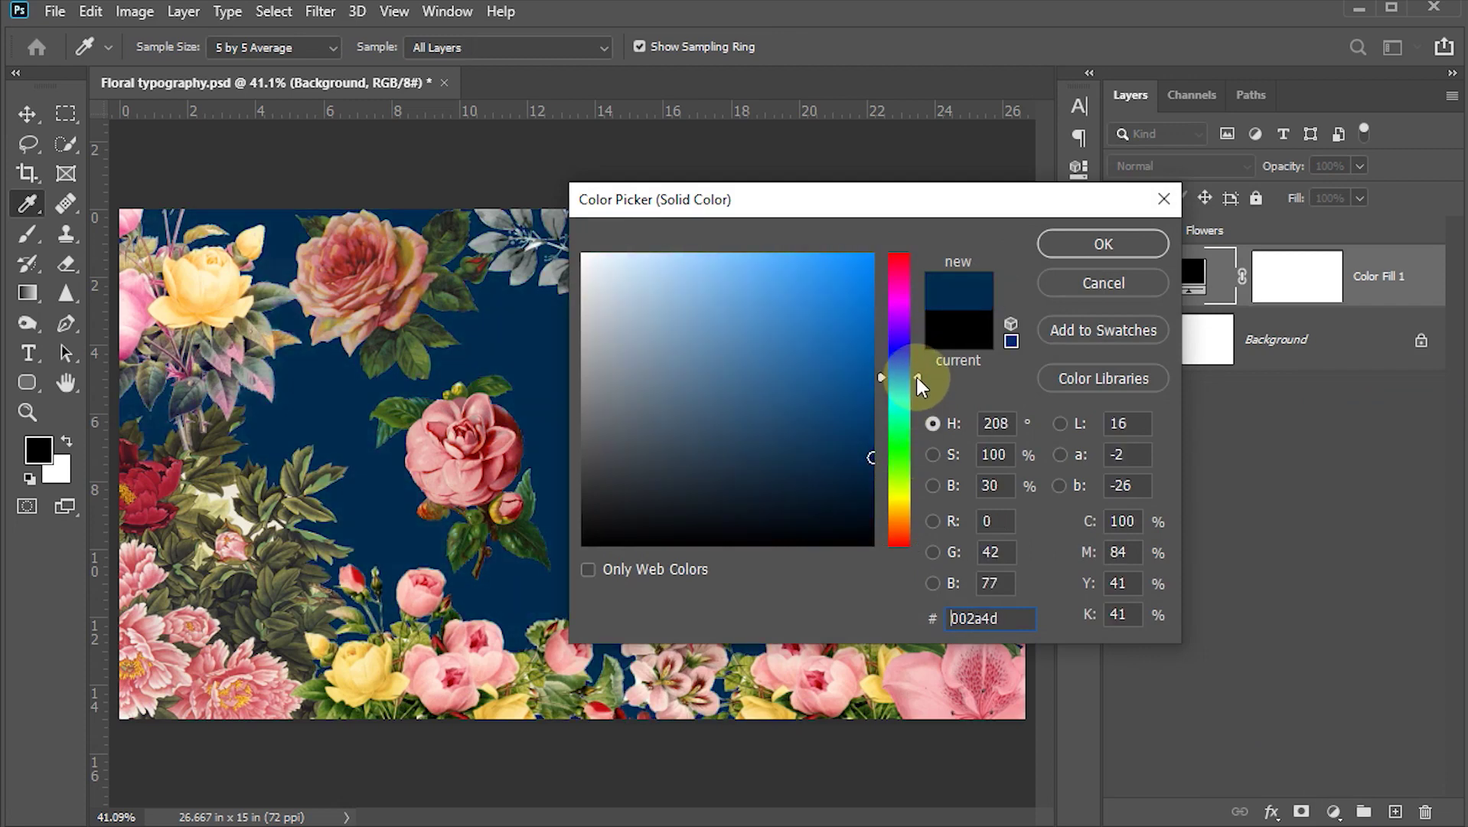
{"action": "left_click_drag", "start_coordinate": [847, 448], "coordinate": [888, 492]}
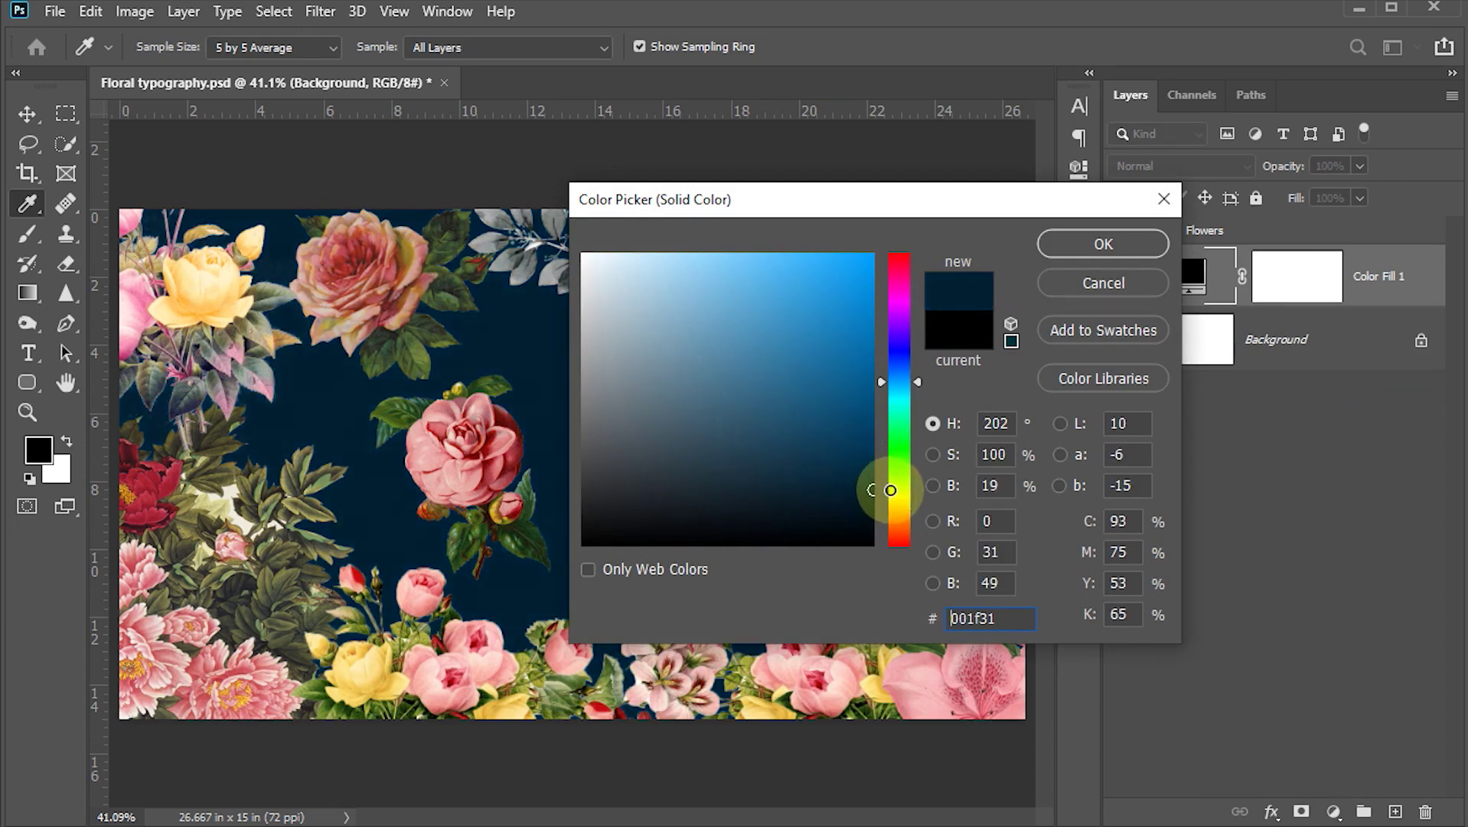
{"action": "left_click", "coordinate": [1083, 245]}
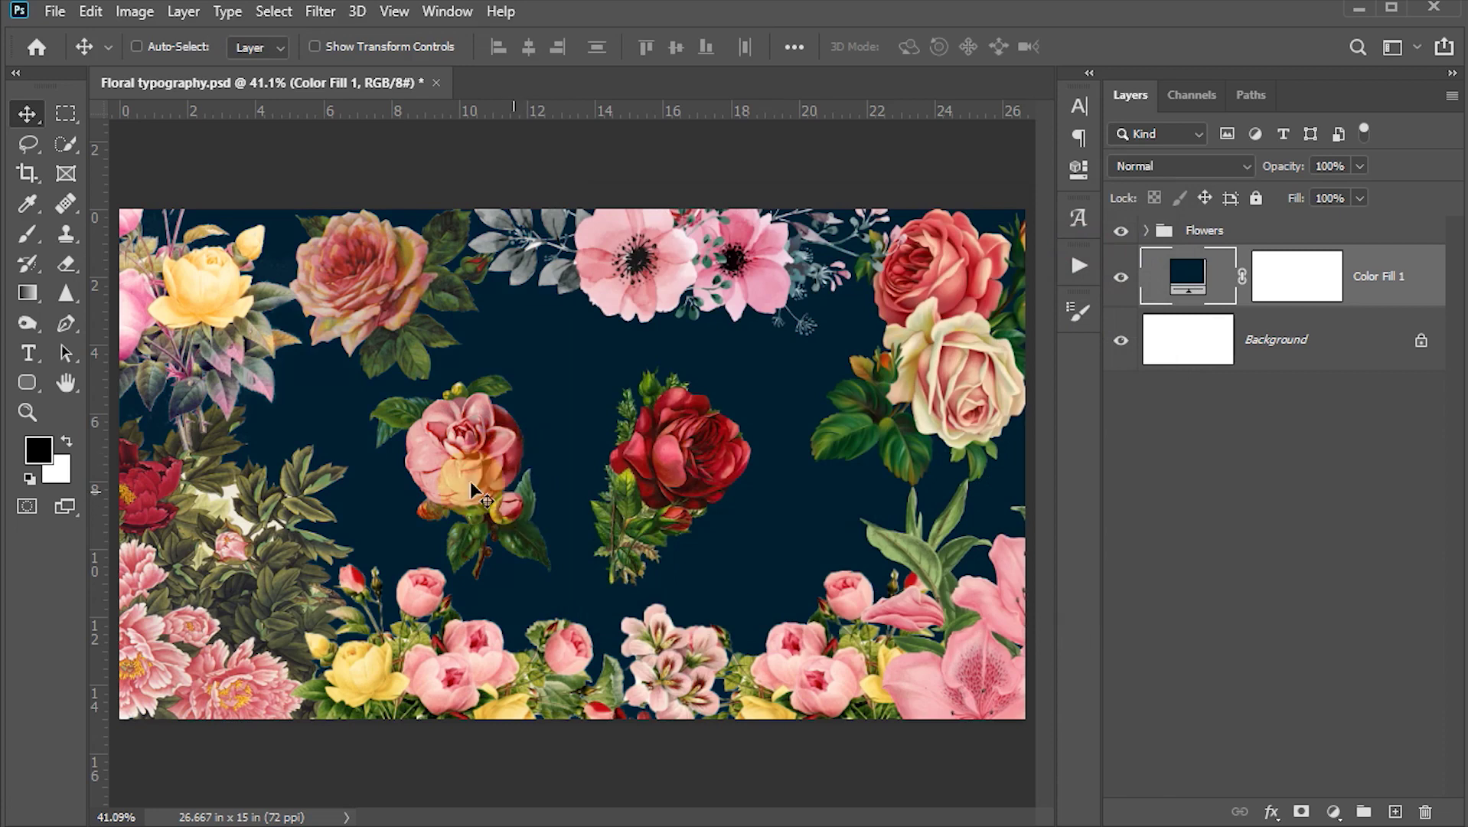
- Set the Type tool to Arial MT Black, 400 pt, with white text colour
{"action": "key", "text": "t"}
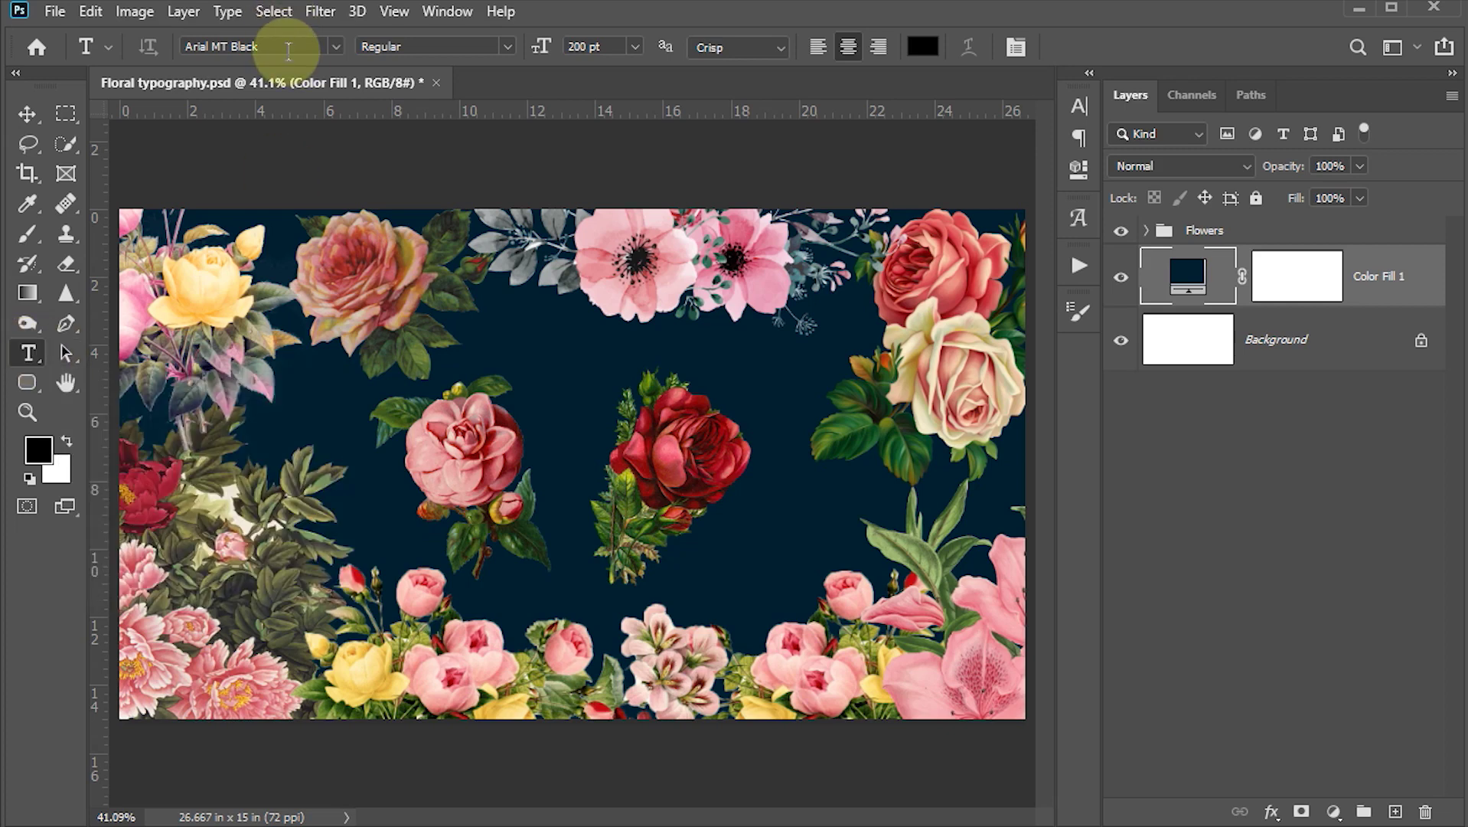
{"action": "left_click", "coordinate": [593, 46]}
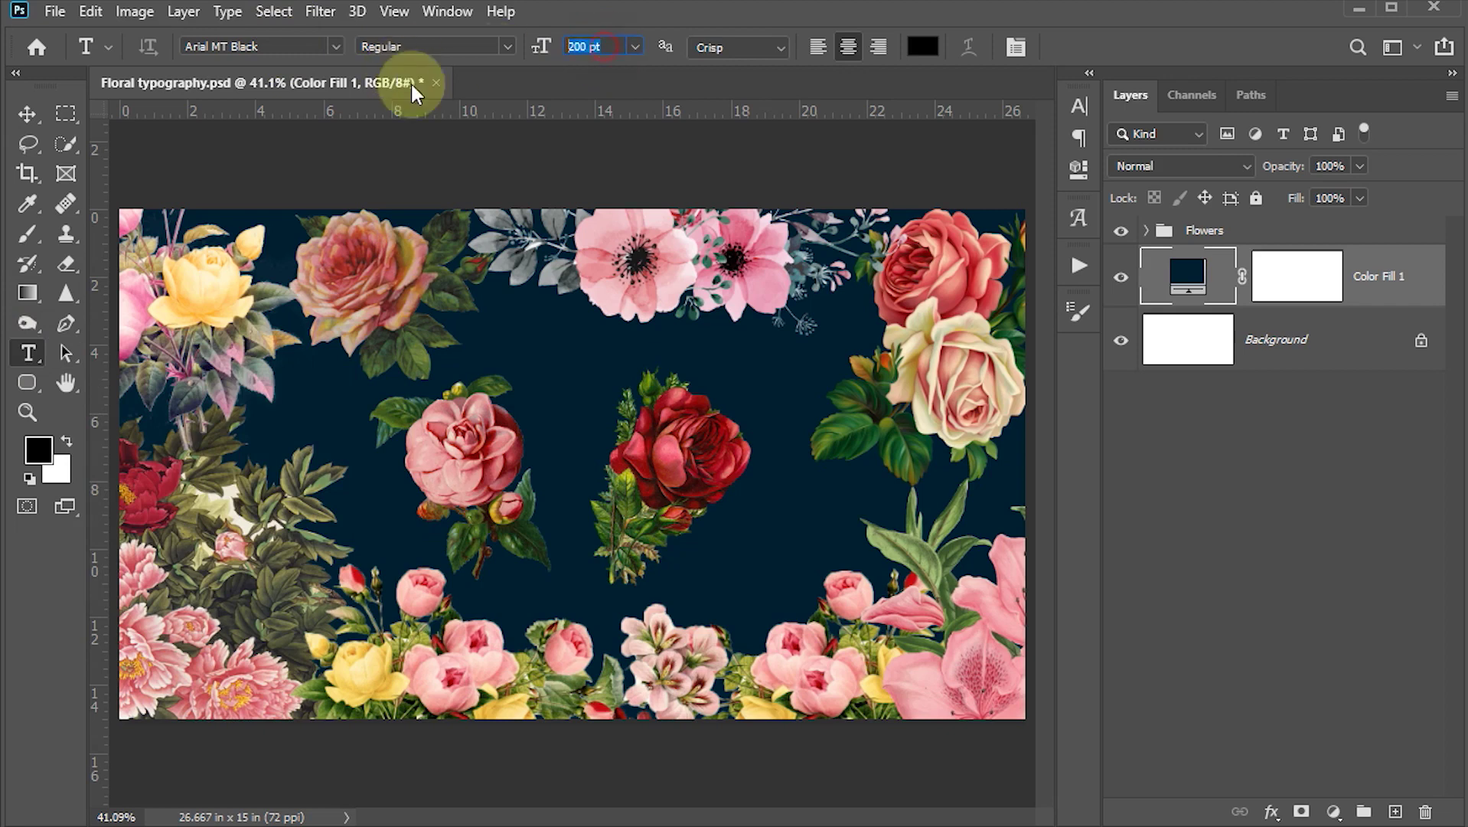
{"action": "type", "text": "400"}
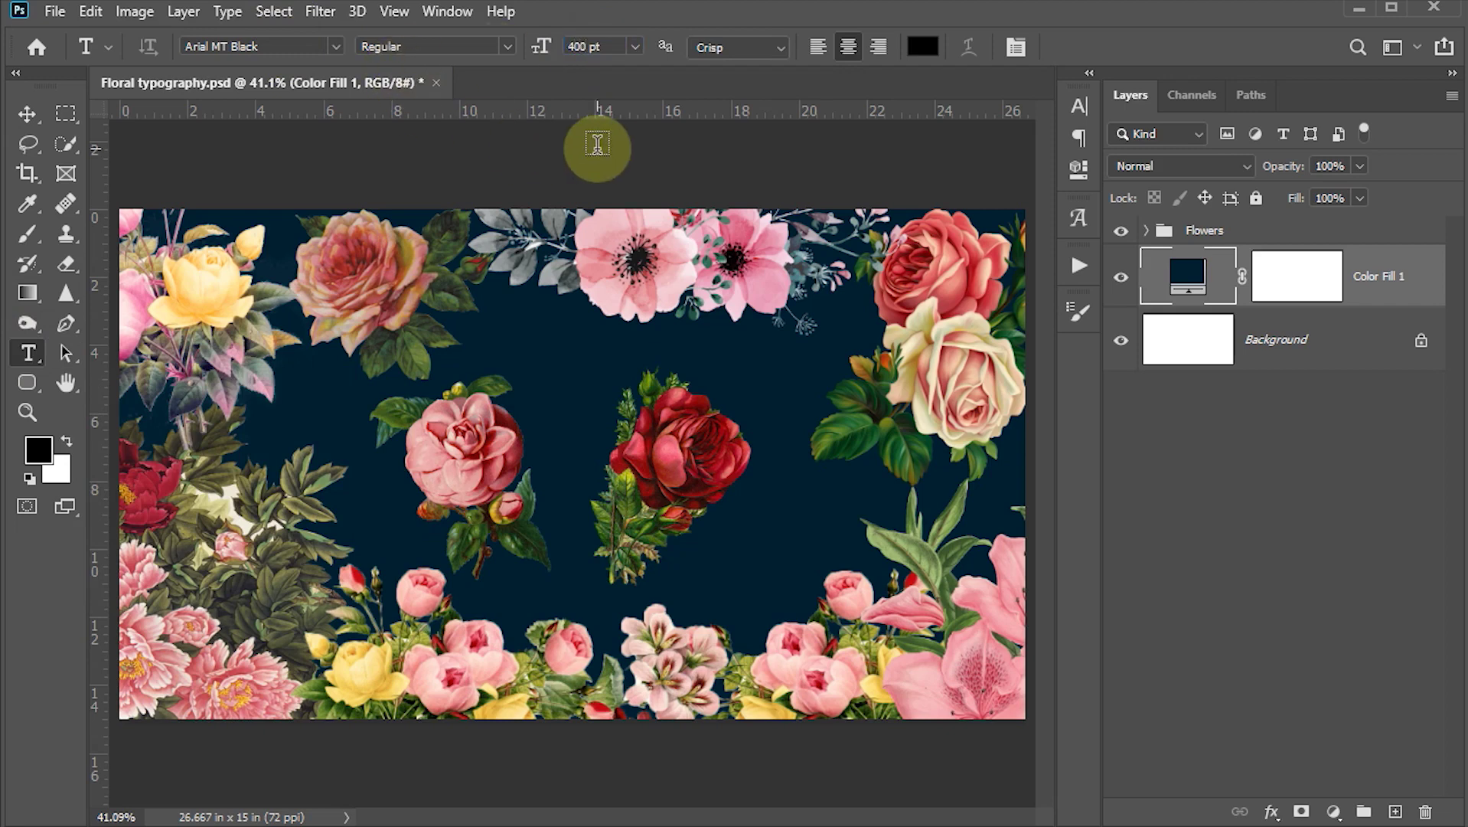
{"action": "left_click", "coordinate": [923, 46]}
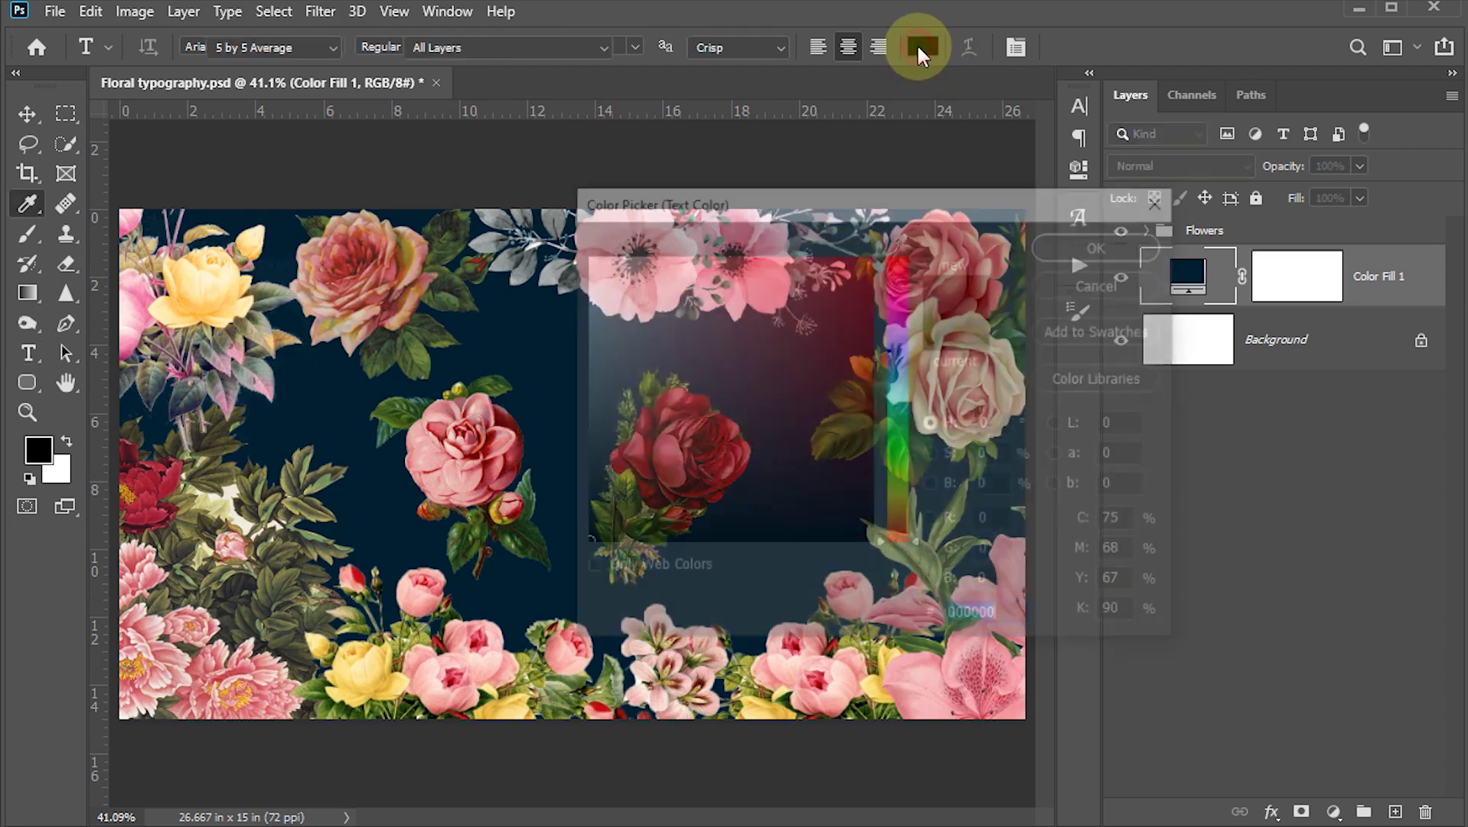
{"action": "left_click_drag", "start_coordinate": [671, 319], "coordinate": [442, 171]}
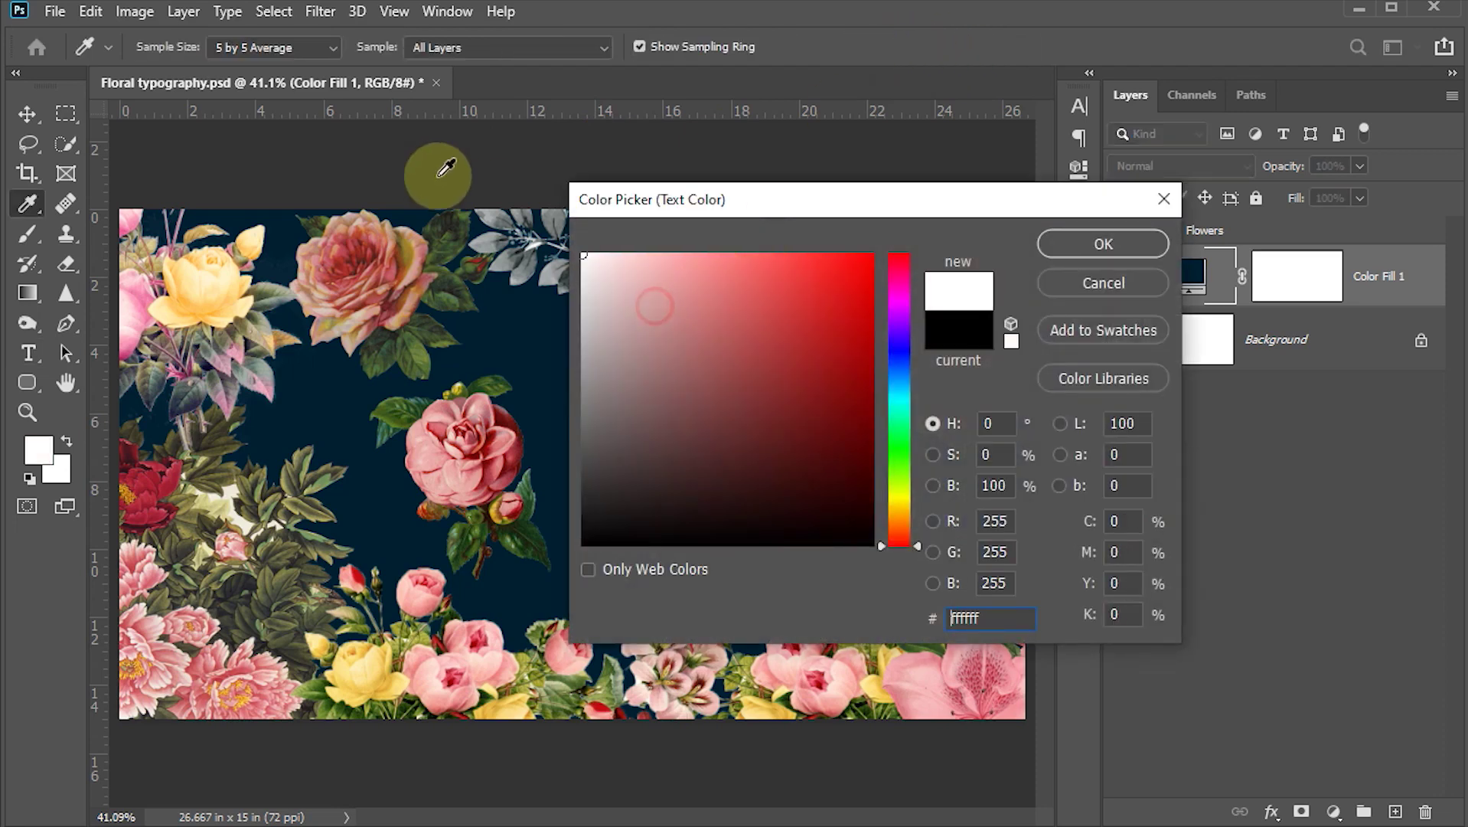
{"action": "left_click", "coordinate": [1098, 243]}
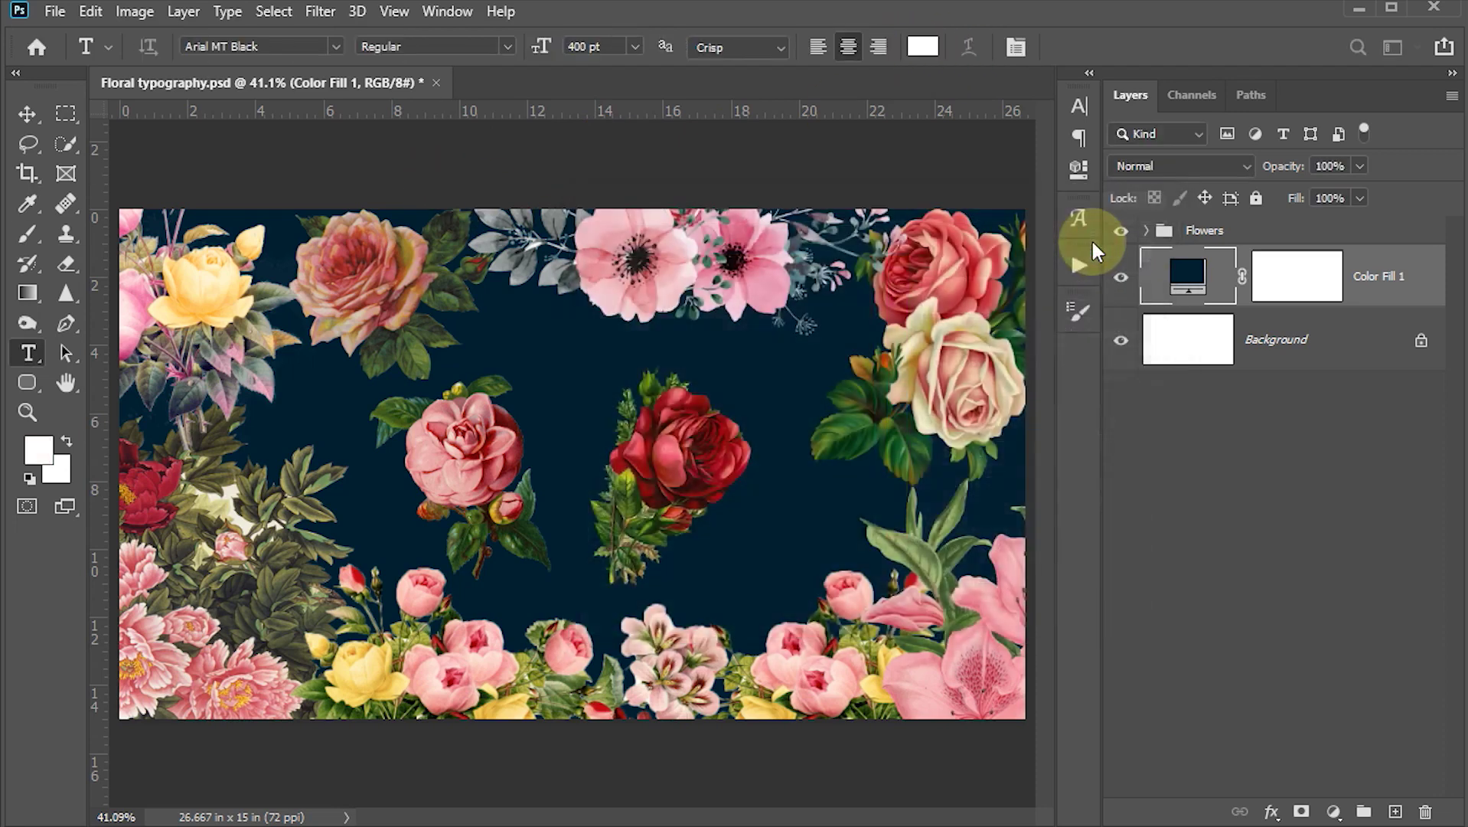
- Type LOVE and YOU on two lines on the canvas and commit the text
{"action": "left_click", "coordinate": [435, 376]}
{"action": "type", "text": "L"}
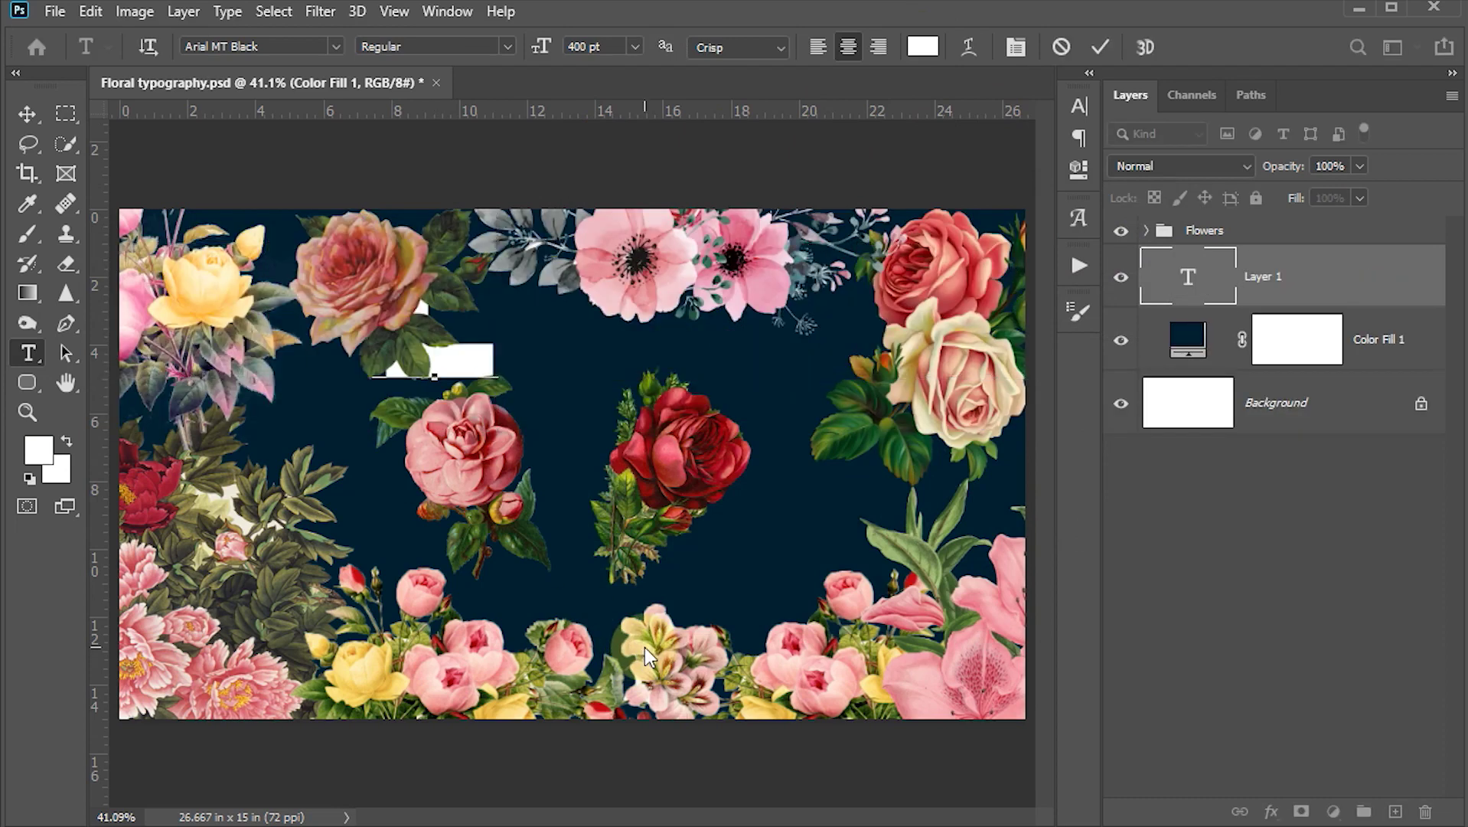
{"action": "type", "text": "OVE"}
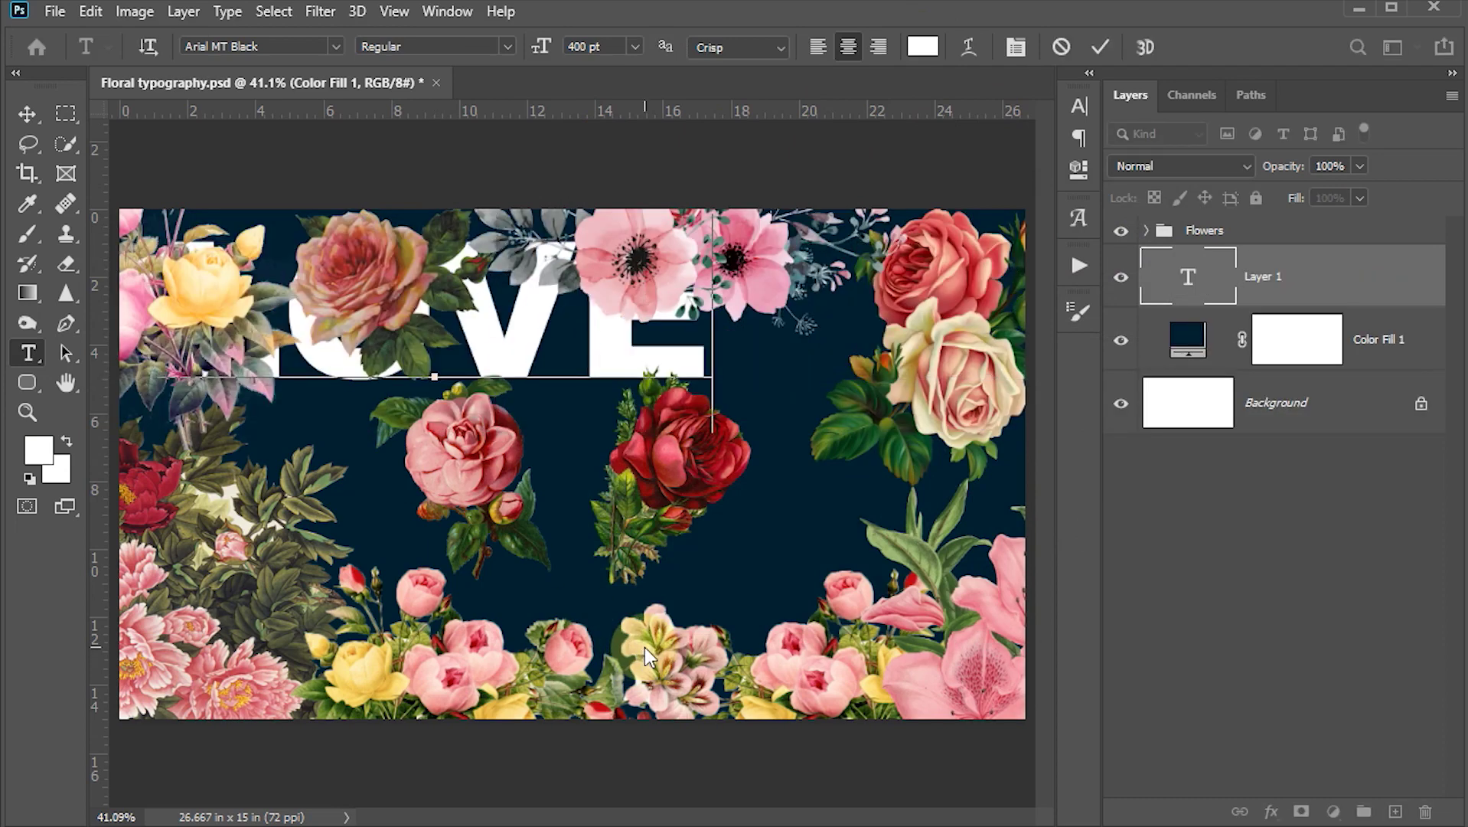
{"action": "key", "text": "Return"}
{"action": "type", "text": "YOUR"}
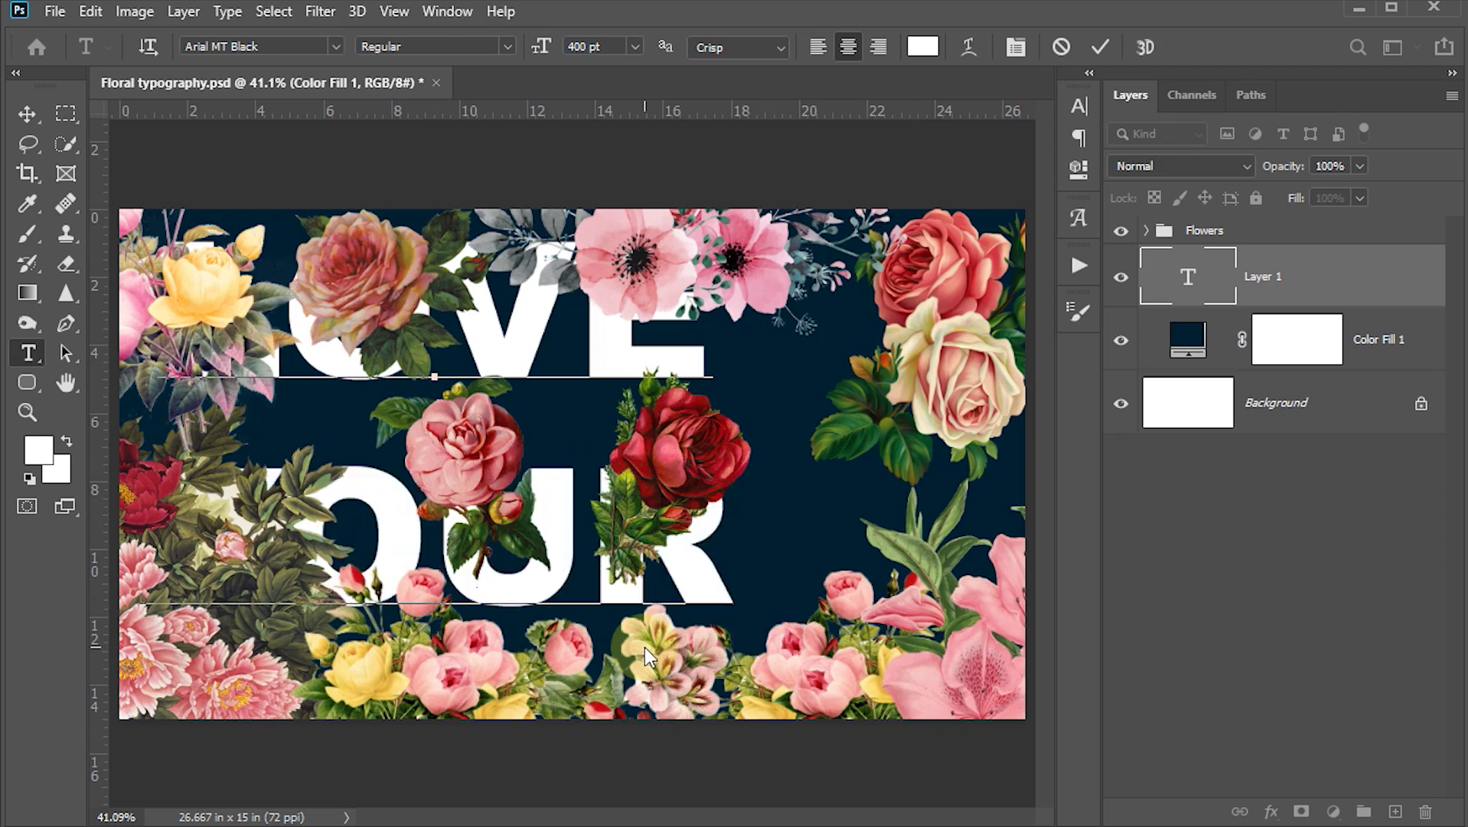
{"action": "key", "text": "BackSpace"}
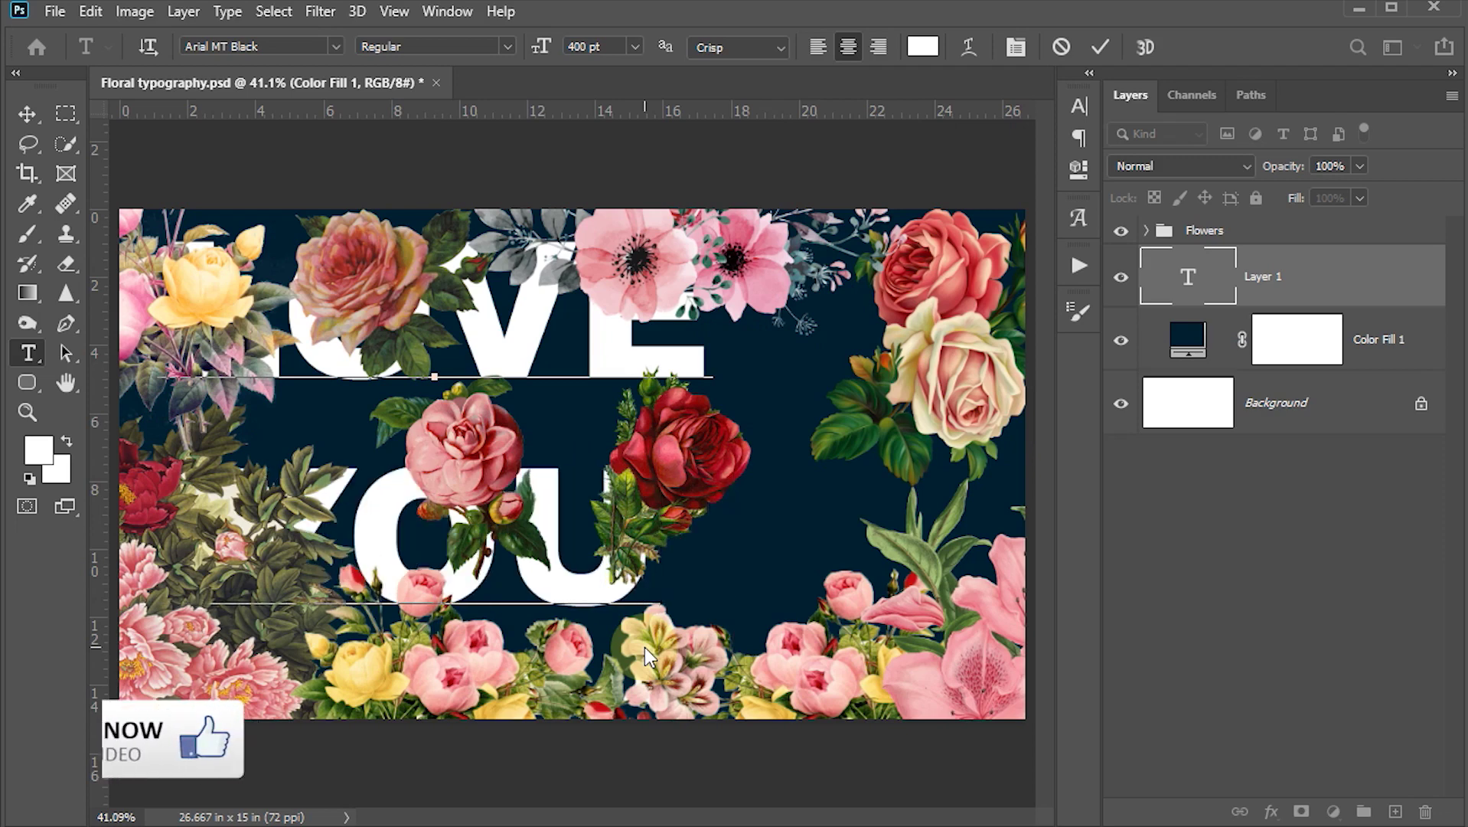
{"action": "left_click", "coordinate": [1099, 48]}
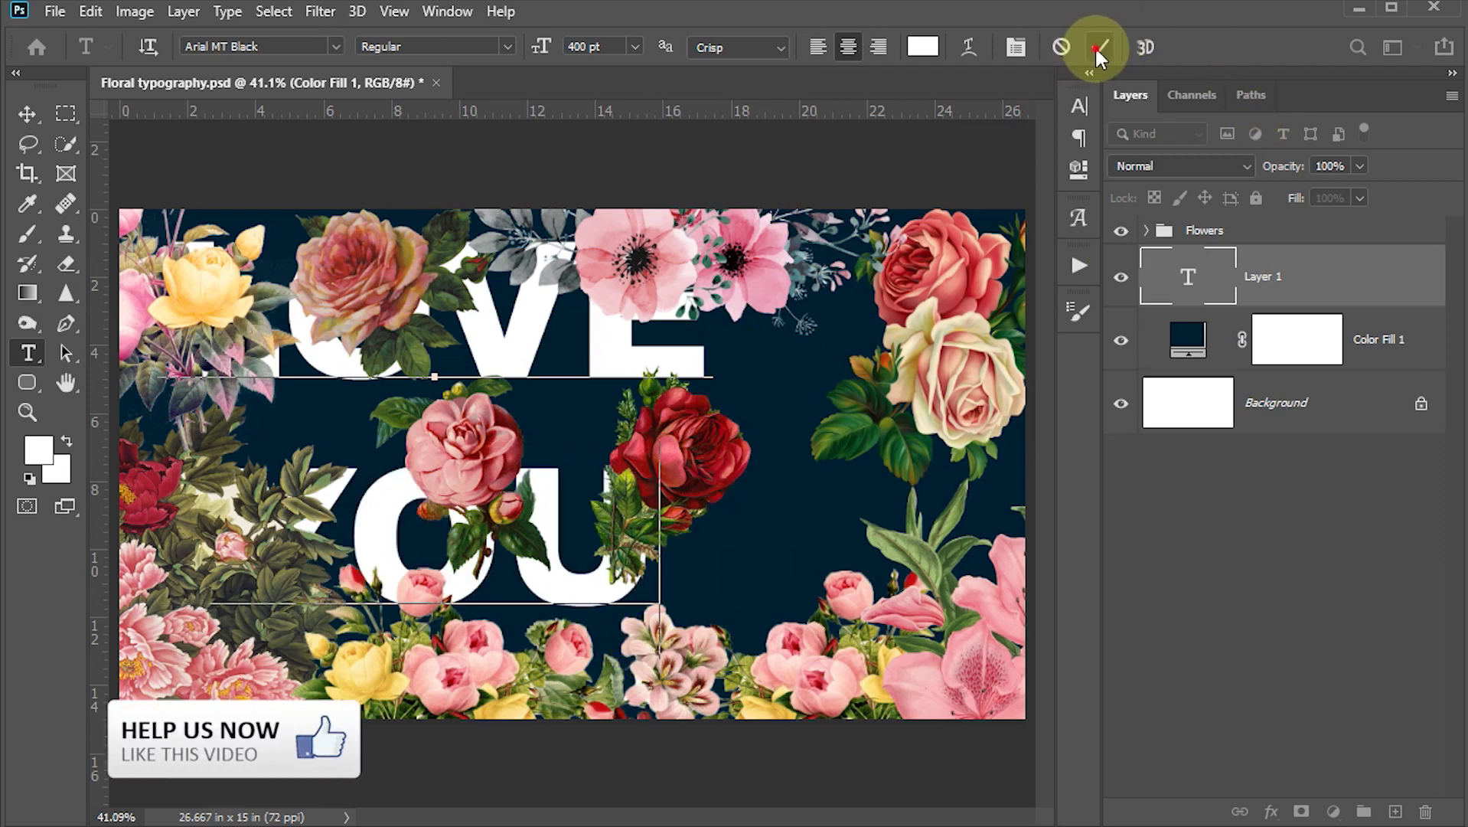
- Move the LOVE YOU text toward the centre and tighten its leading to 361 pt
{"action": "left_click", "coordinate": [27, 115]}
{"action": "mouse_move", "coordinate": [455, 445]}
{"action": "left_mouse_down"}
{"action": "mouse_move", "coordinate": [561, 474]}
{"action": "mouse_move", "coordinate": [565, 490]}
{"action": "left_mouse_up"}
{"action": "left_click", "coordinate": [1080, 169]}
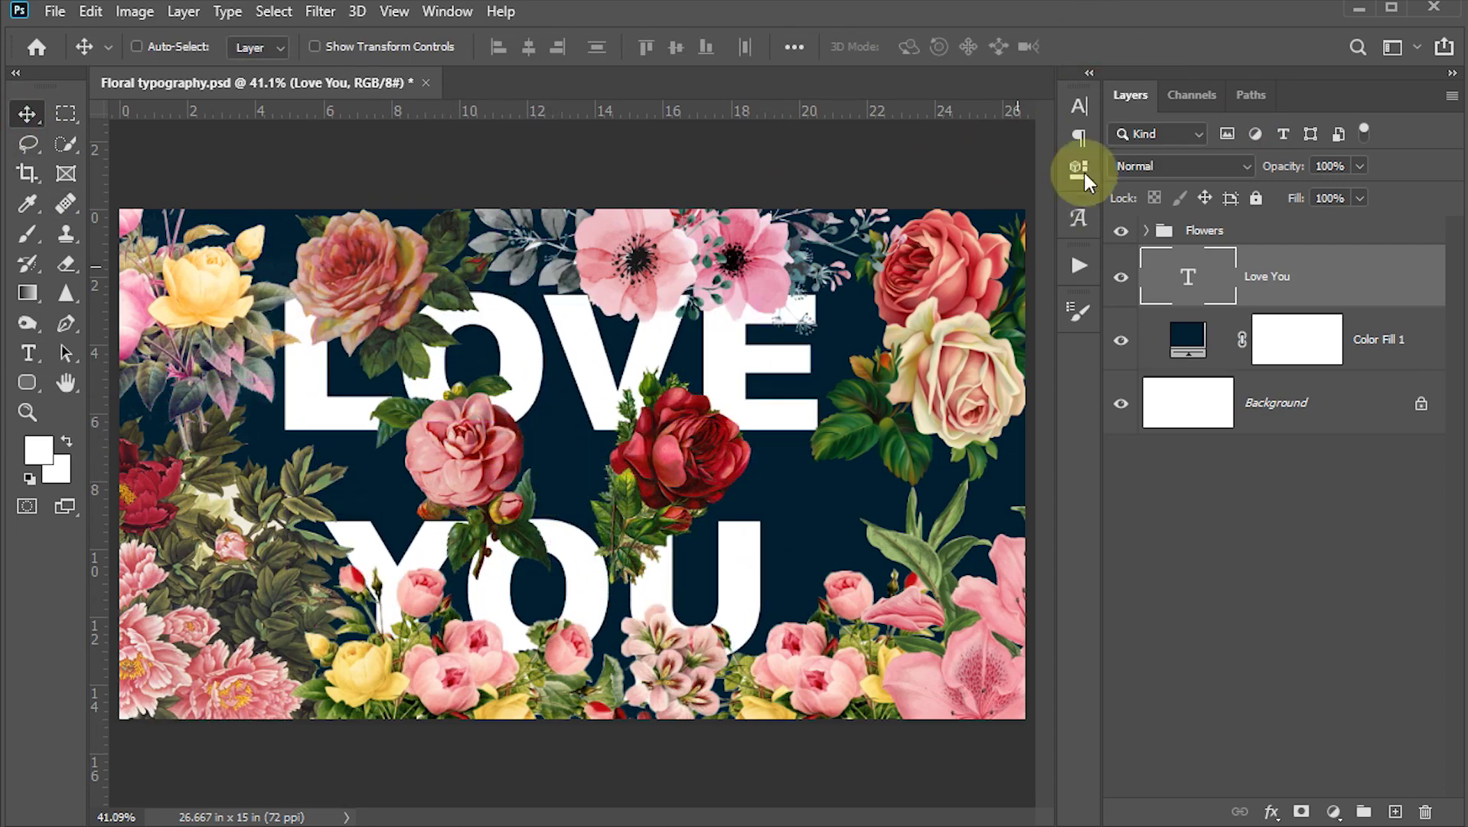
{"action": "left_click", "coordinate": [1079, 105]}
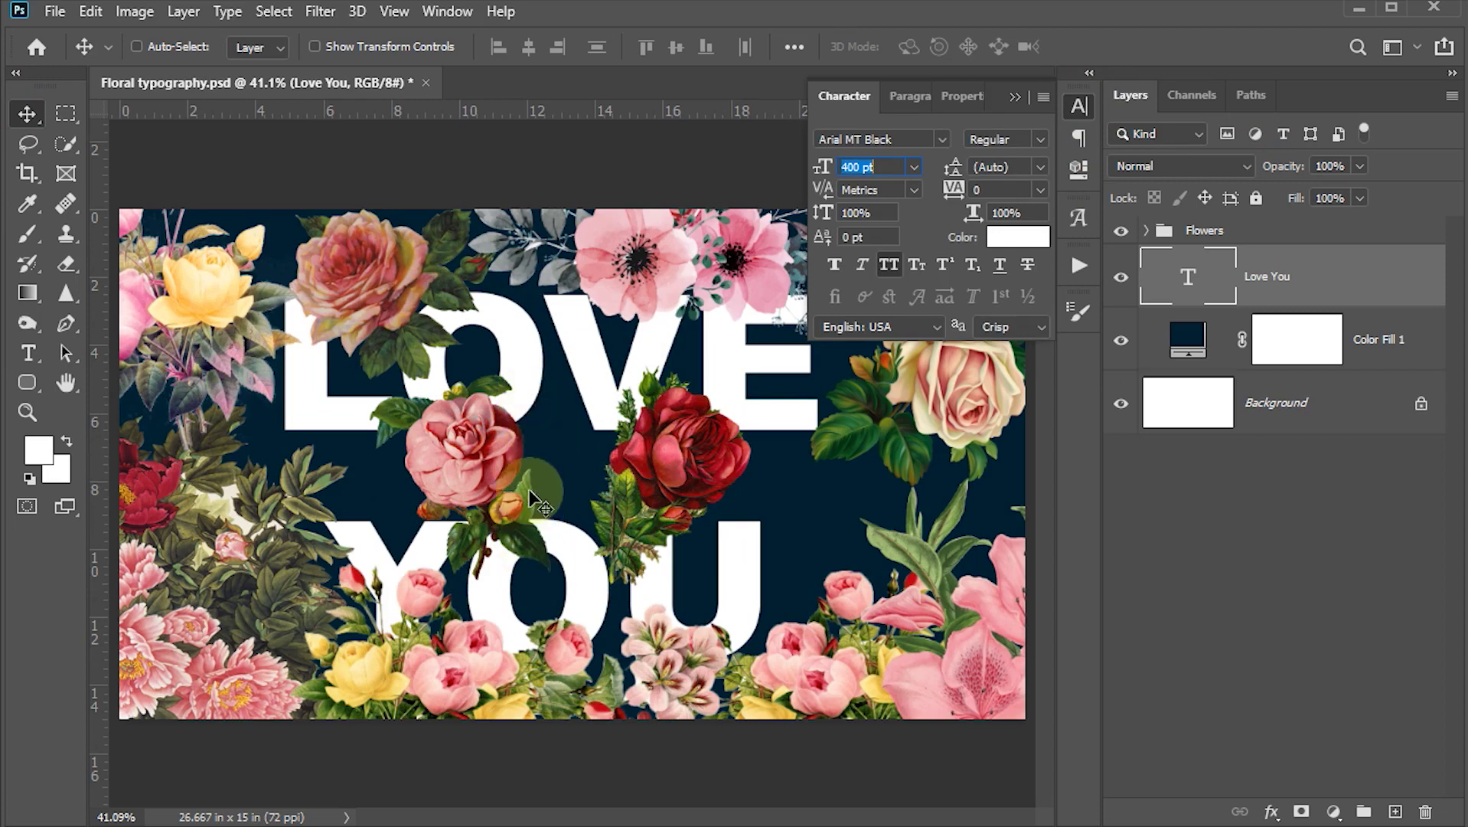
{"action": "left_click_drag", "start_coordinate": [960, 164], "coordinate": [825, 170]}
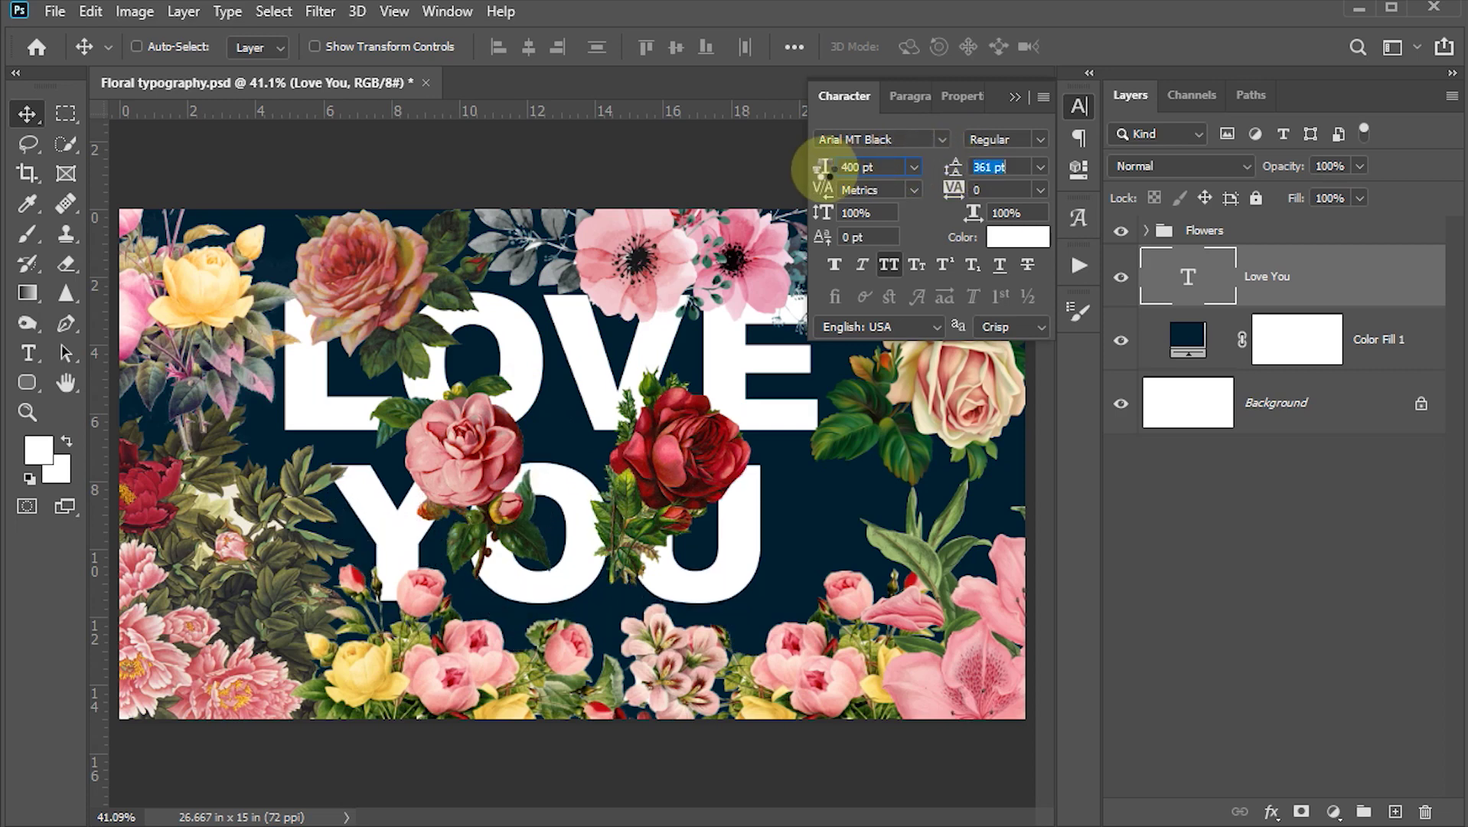
{"action": "left_click", "coordinate": [1001, 166]}
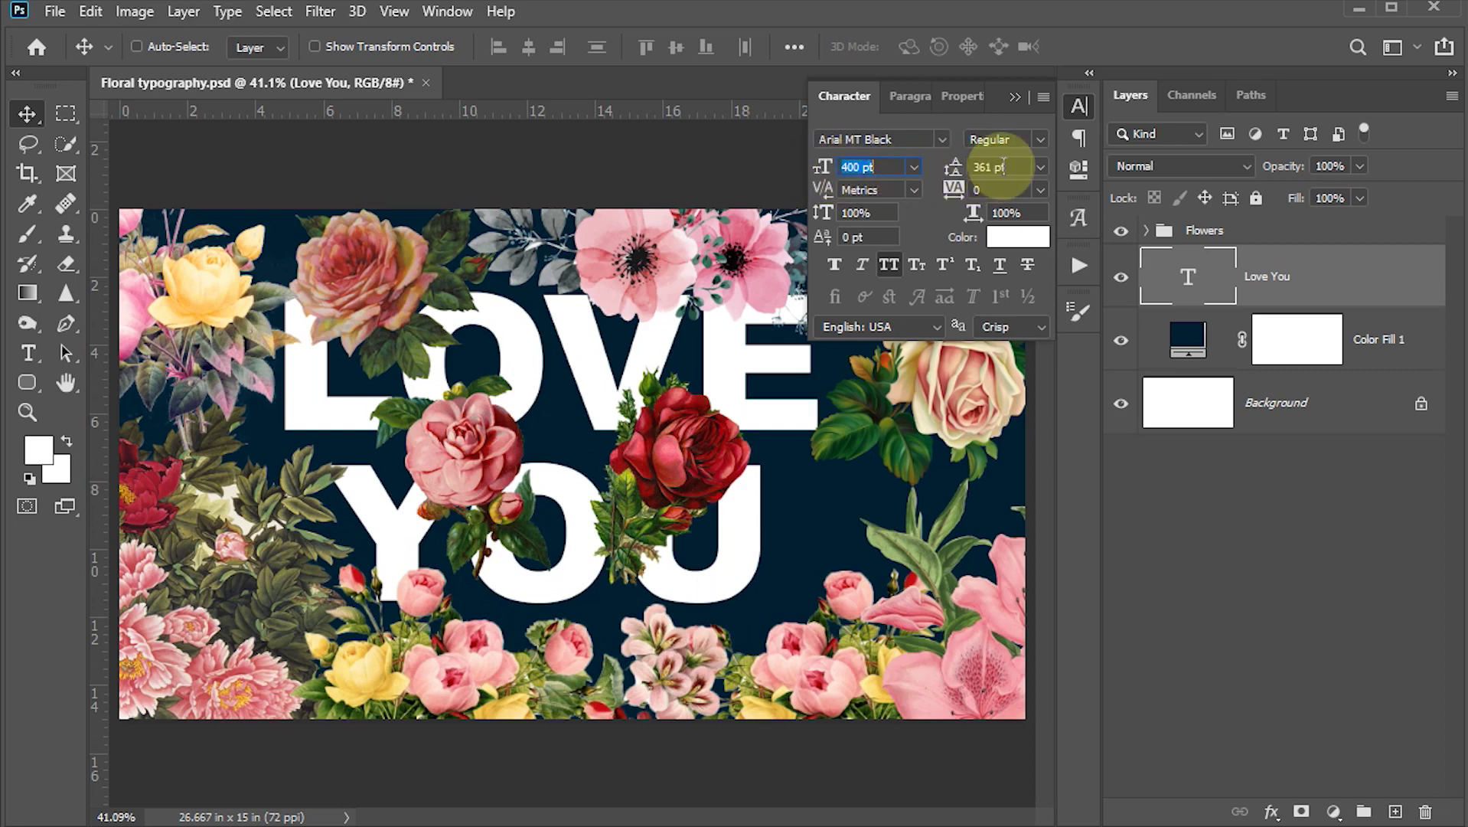
- Centre the LOVE YOU text and shrink the red rose to sit between O and U
{"action": "left_click", "coordinate": [1080, 103]}
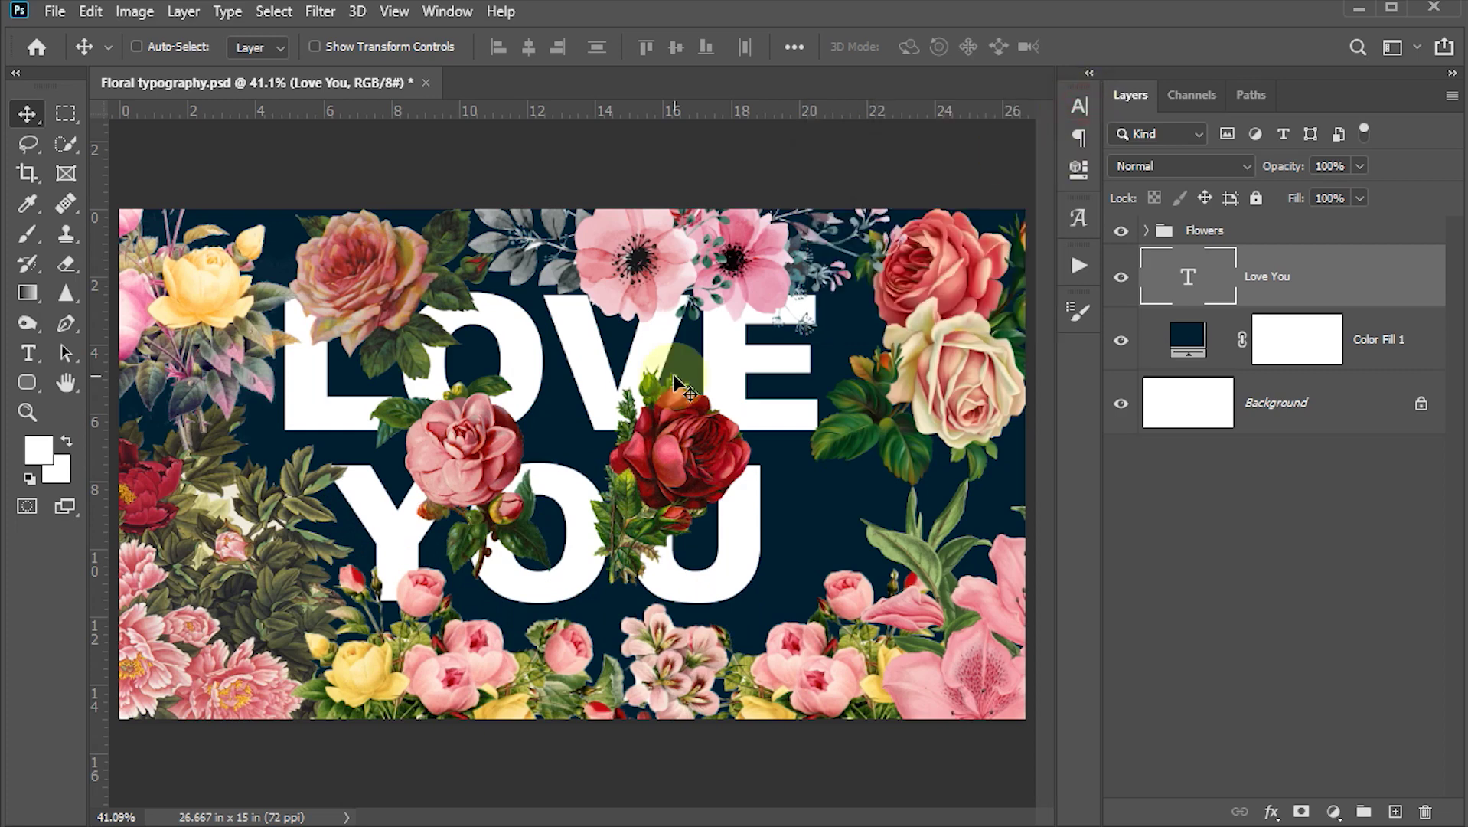
{"action": "left_click_drag", "start_coordinate": [725, 385], "coordinate": [738, 394]}
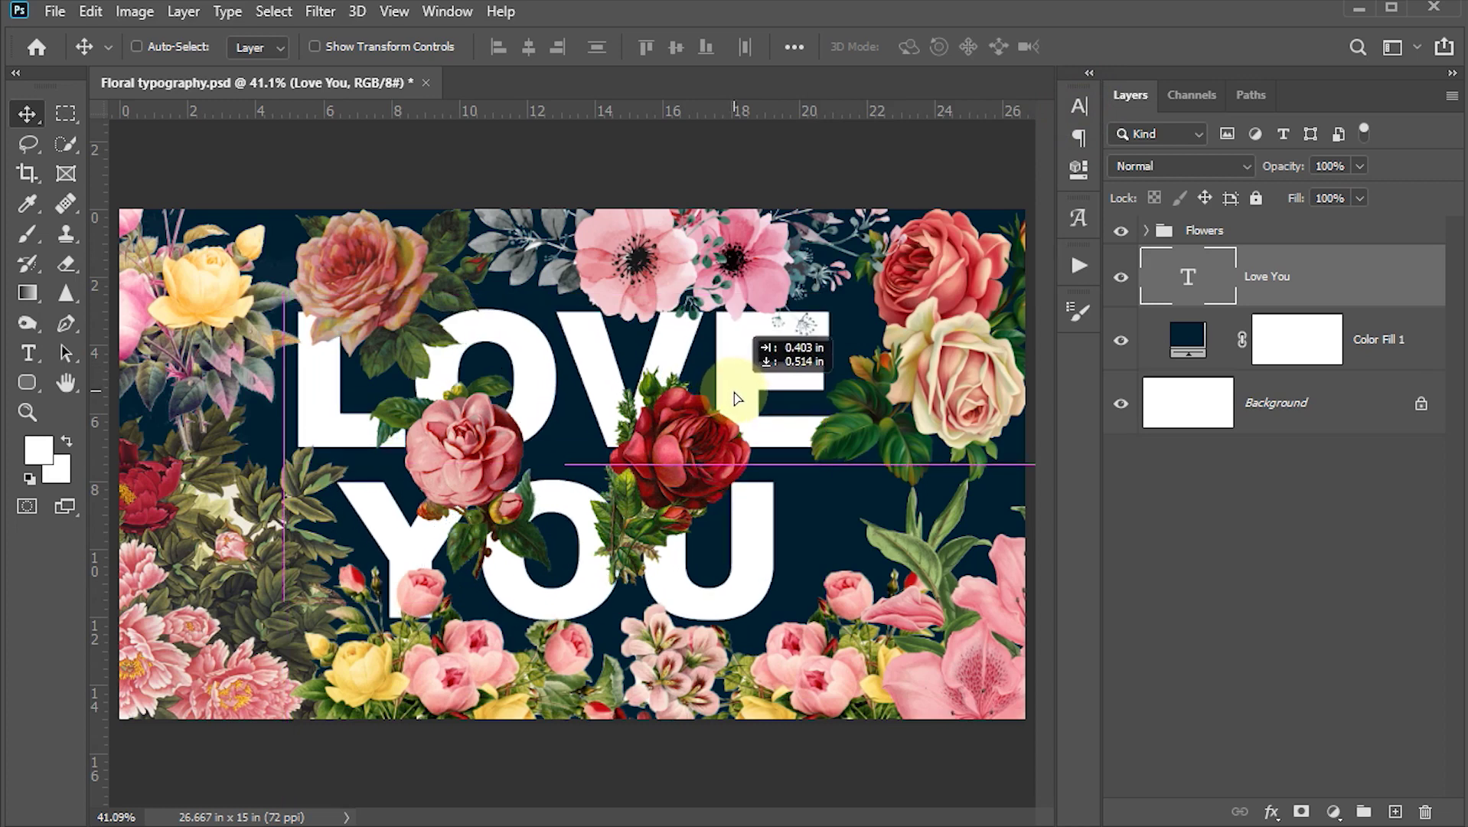
{"action": "left_click_drag", "start_coordinate": [736, 398], "coordinate": [737, 398]}
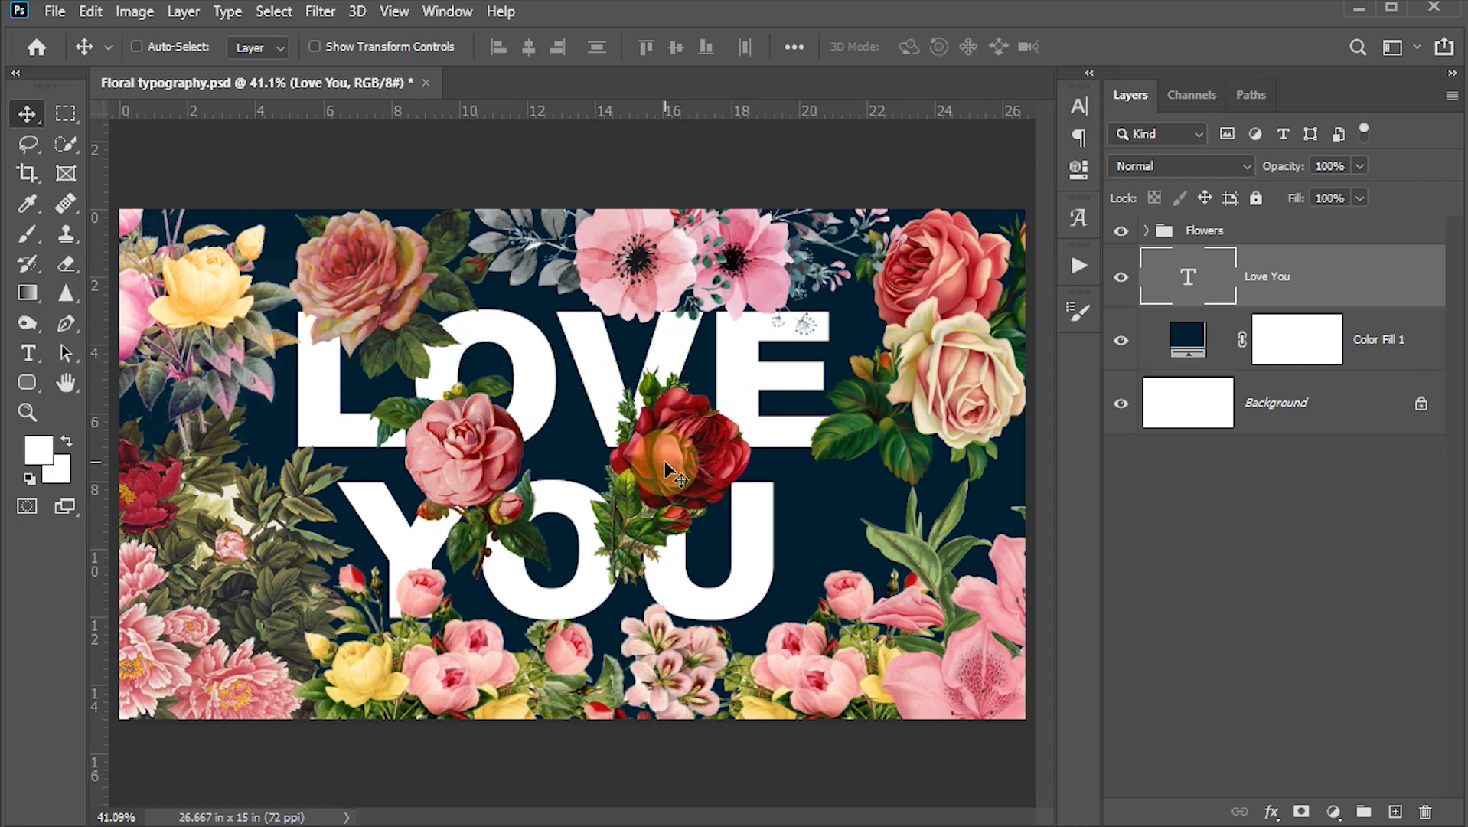
{"action": "left_click", "coordinate": [570, 403]}
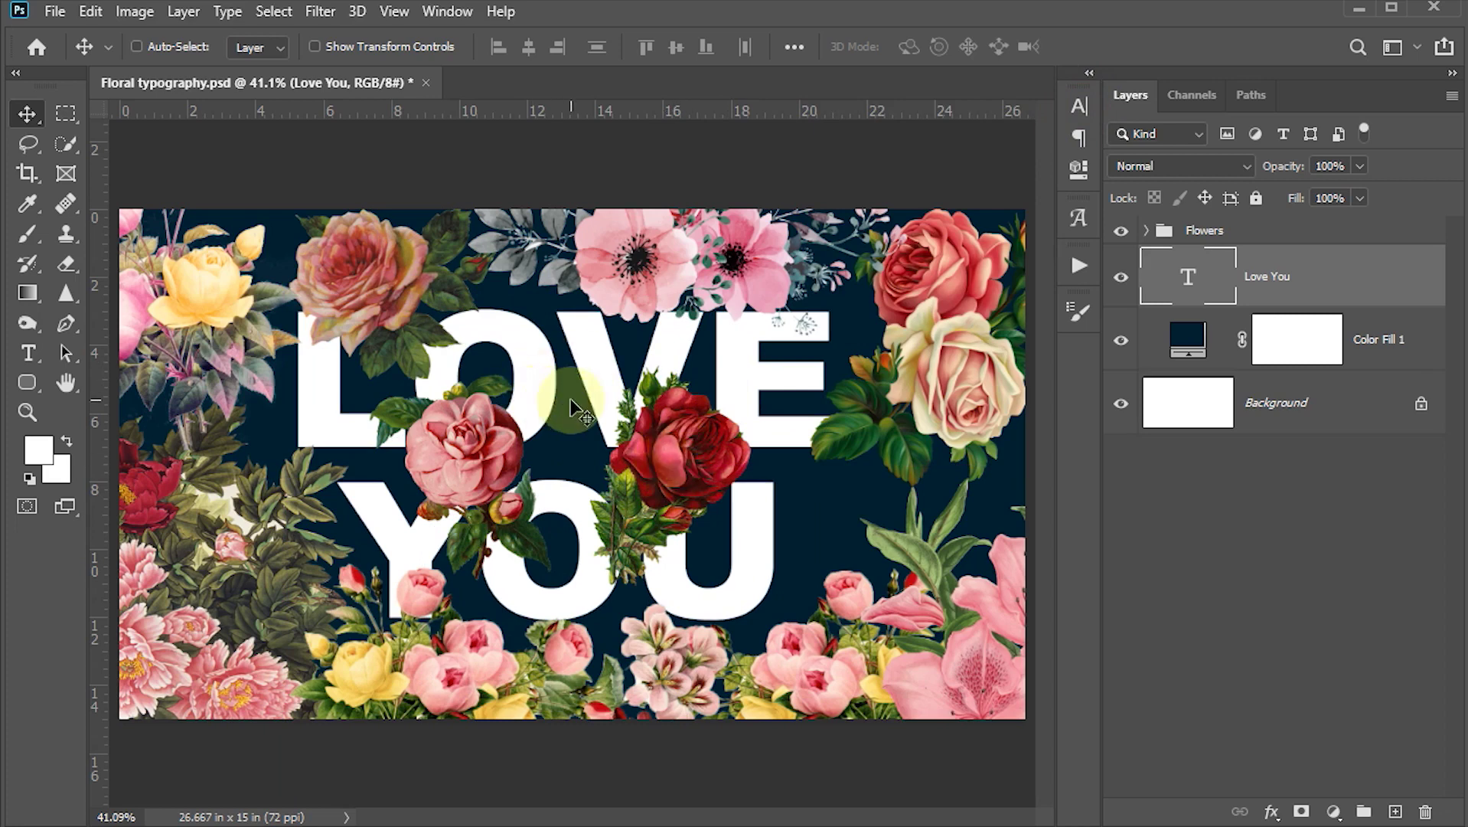
{"action": "left_click", "coordinate": [678, 461], "text": "ctrl"}
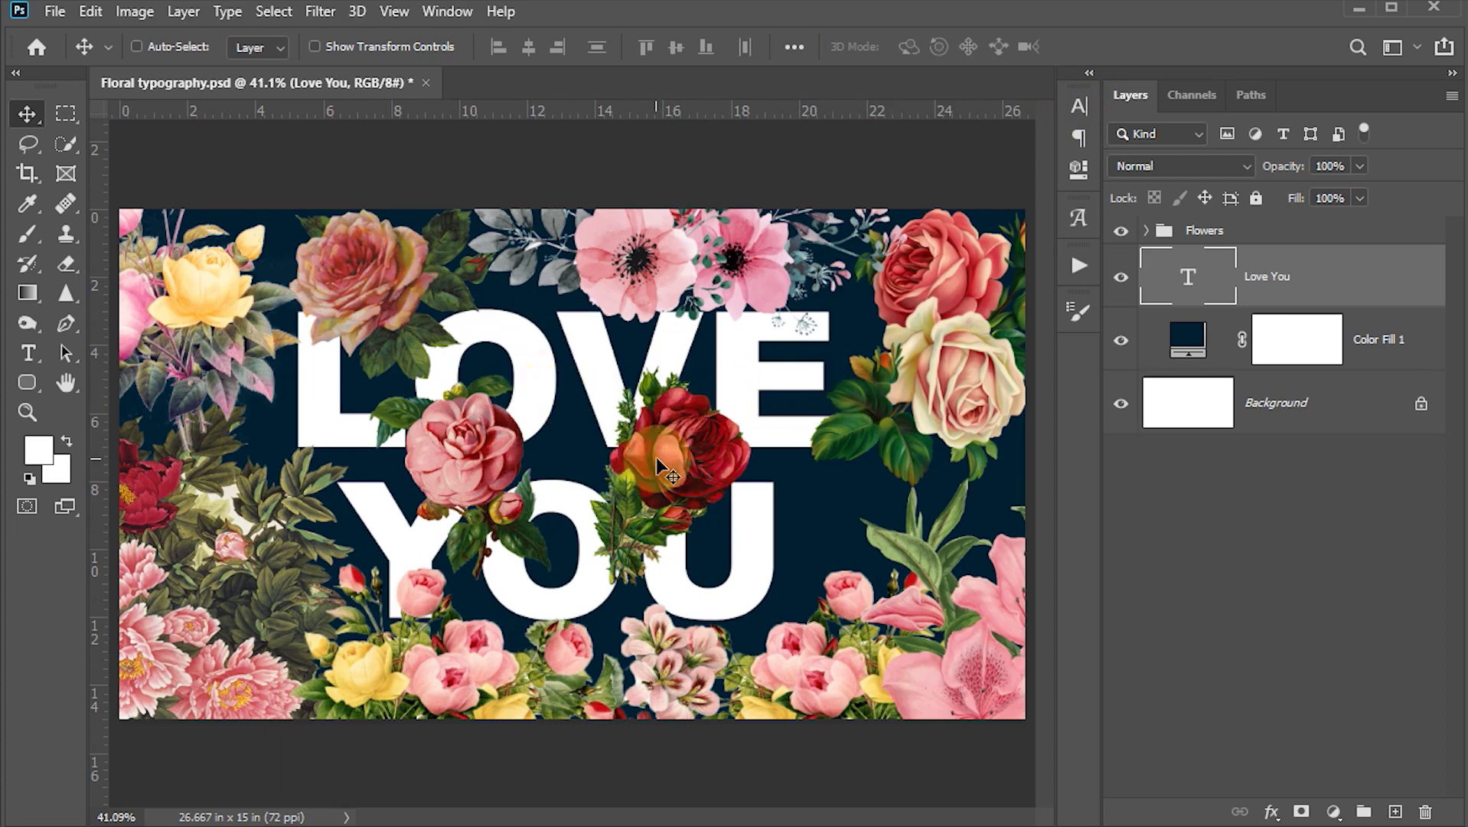
{"action": "key", "text": "ctrl+t"}
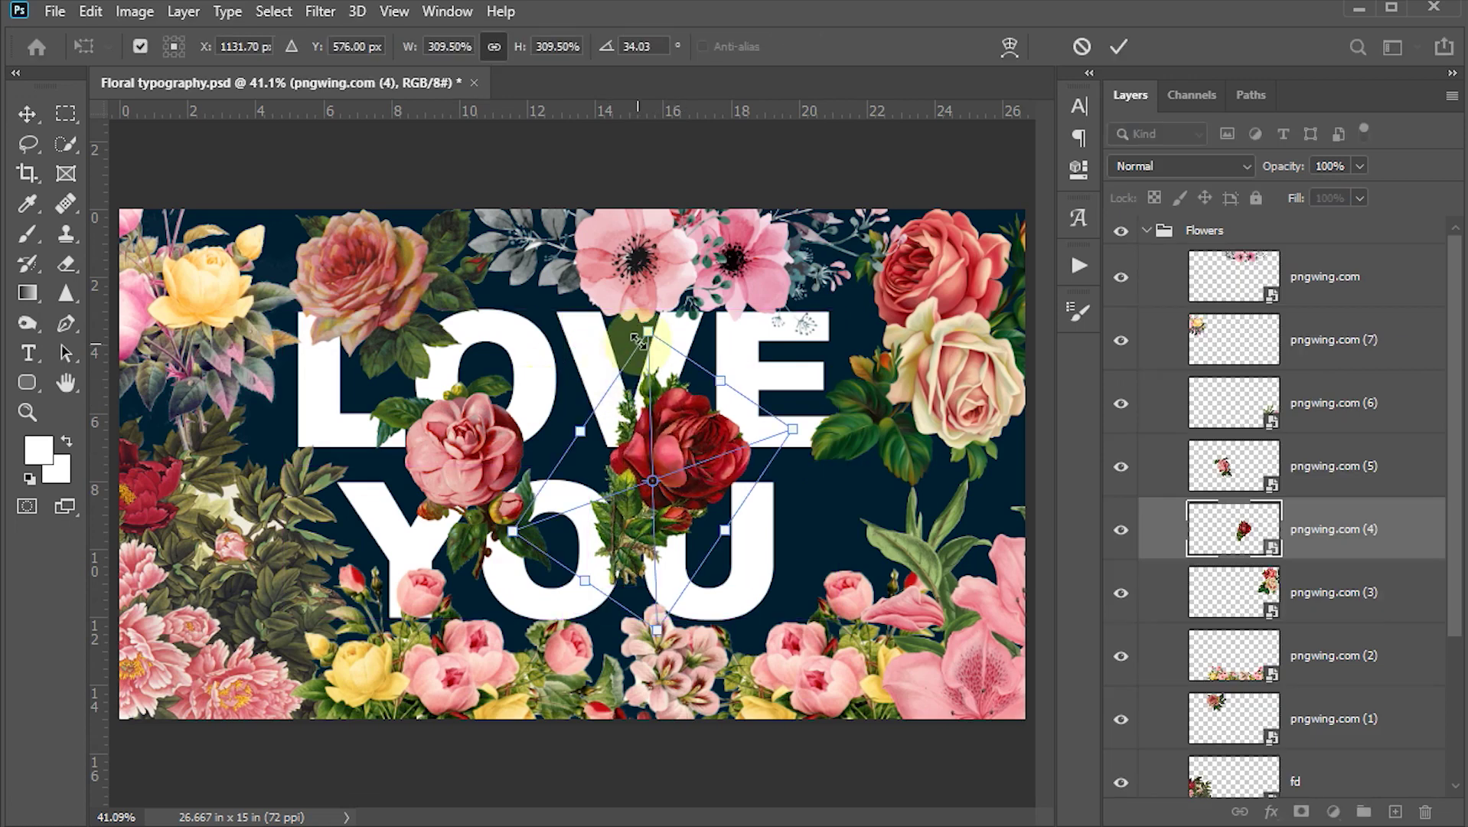
{"action": "left_click_drag", "start_coordinate": [649, 350], "coordinate": [650, 383]}
{"action": "left_click_drag", "start_coordinate": [678, 482], "coordinate": [693, 509]}
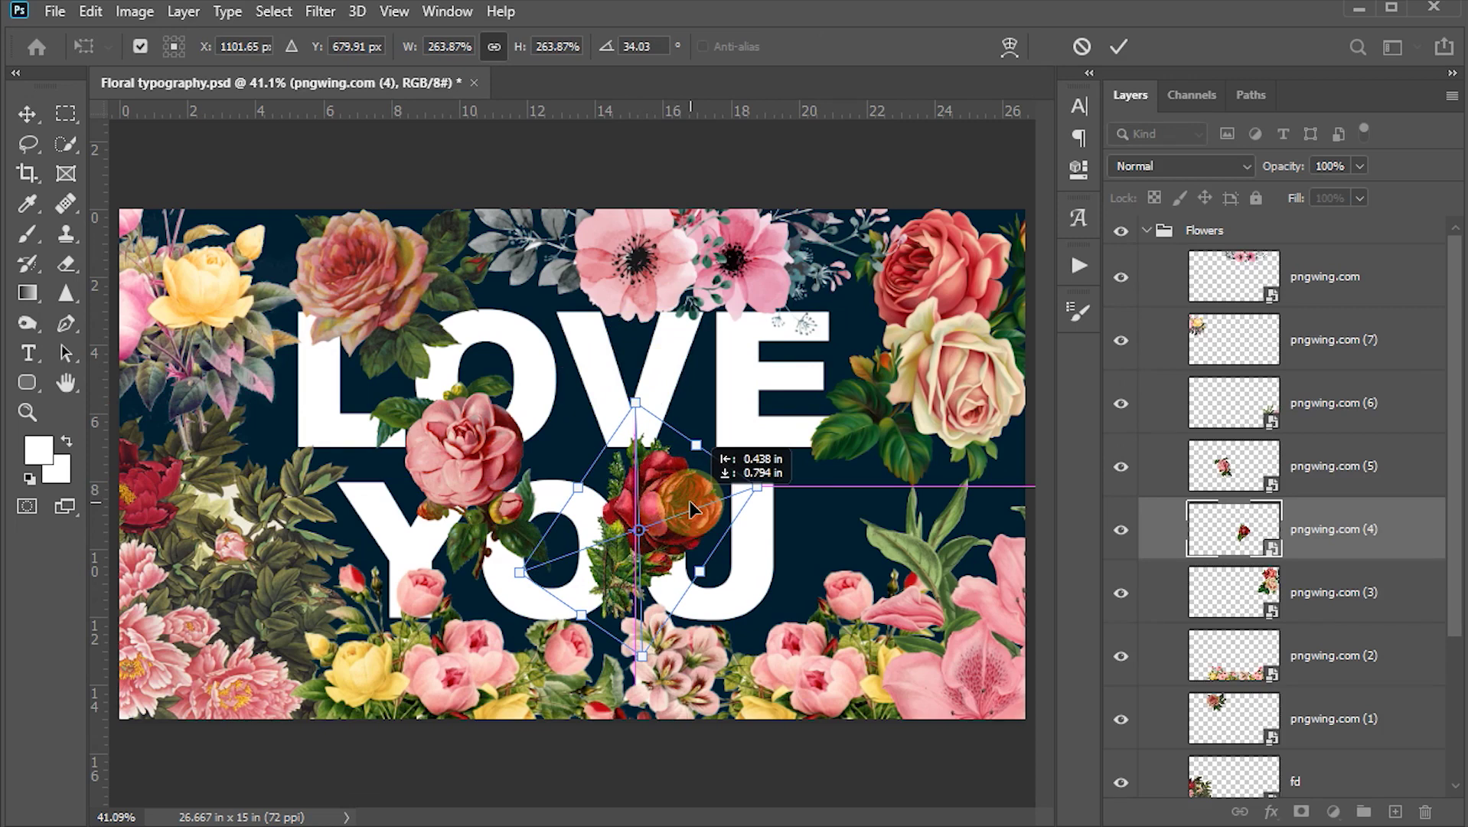
{"action": "left_click", "coordinate": [1119, 46]}
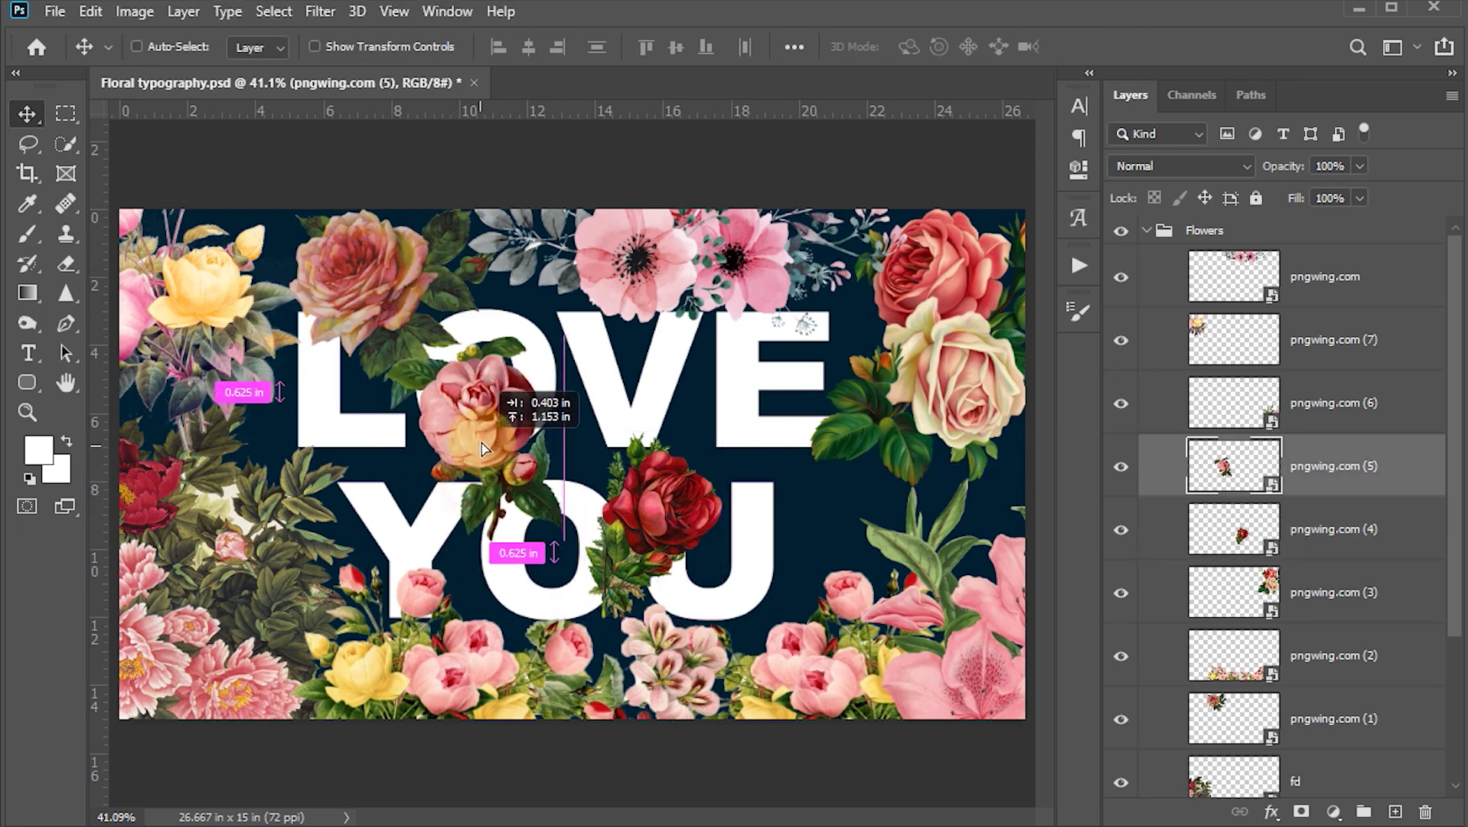
- Rotate and scale the pink rose over the O in LOVE, then nudge the top-left rose up-left
{"action": "left_click_drag", "start_coordinate": [457, 461], "coordinate": [473, 411]}
{"action": "key", "text": "ctrl+t"}
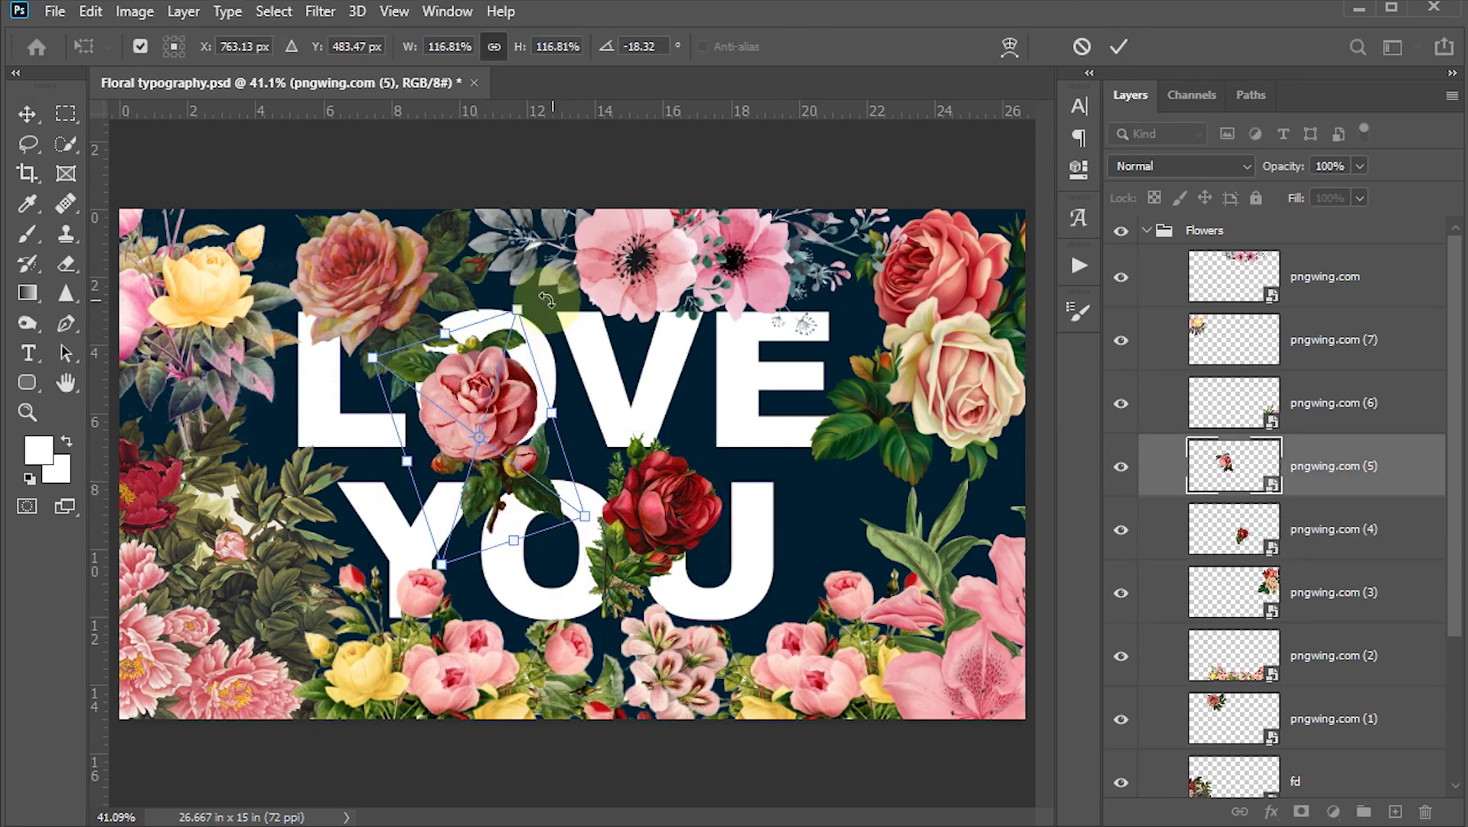
{"action": "left_click_drag", "start_coordinate": [562, 326], "coordinate": [528, 272]}
{"action": "left_click_drag", "start_coordinate": [505, 377], "coordinate": [508, 371]}
{"action": "key", "text": "Return"}
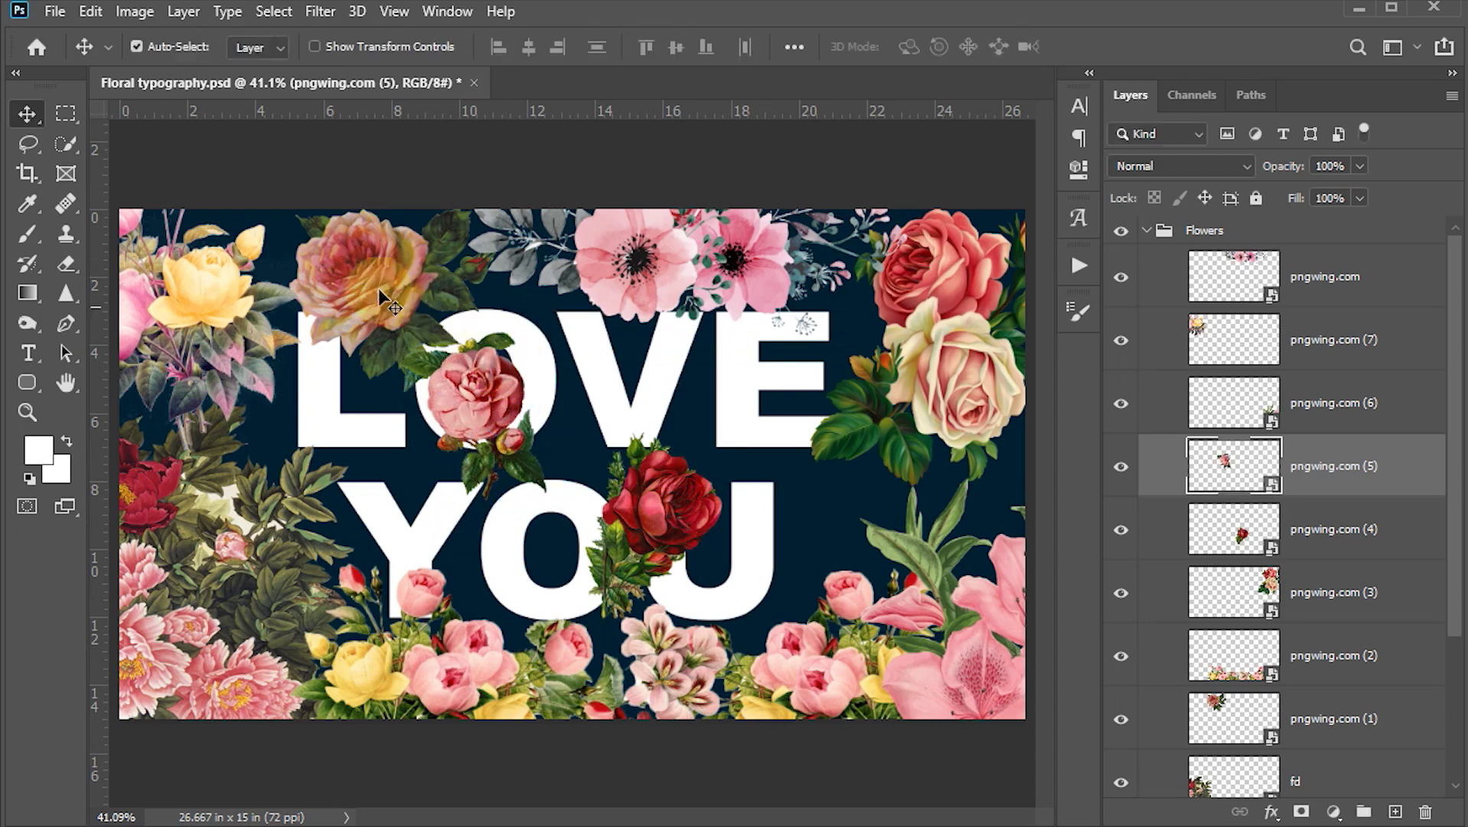
{"action": "mouse_move", "coordinate": [383, 314]}
{"action": "left_mouse_down"}
{"action": "mouse_move", "coordinate": [362, 276]}
{"action": "mouse_move", "coordinate": [354, 284]}
{"action": "left_mouse_up"}
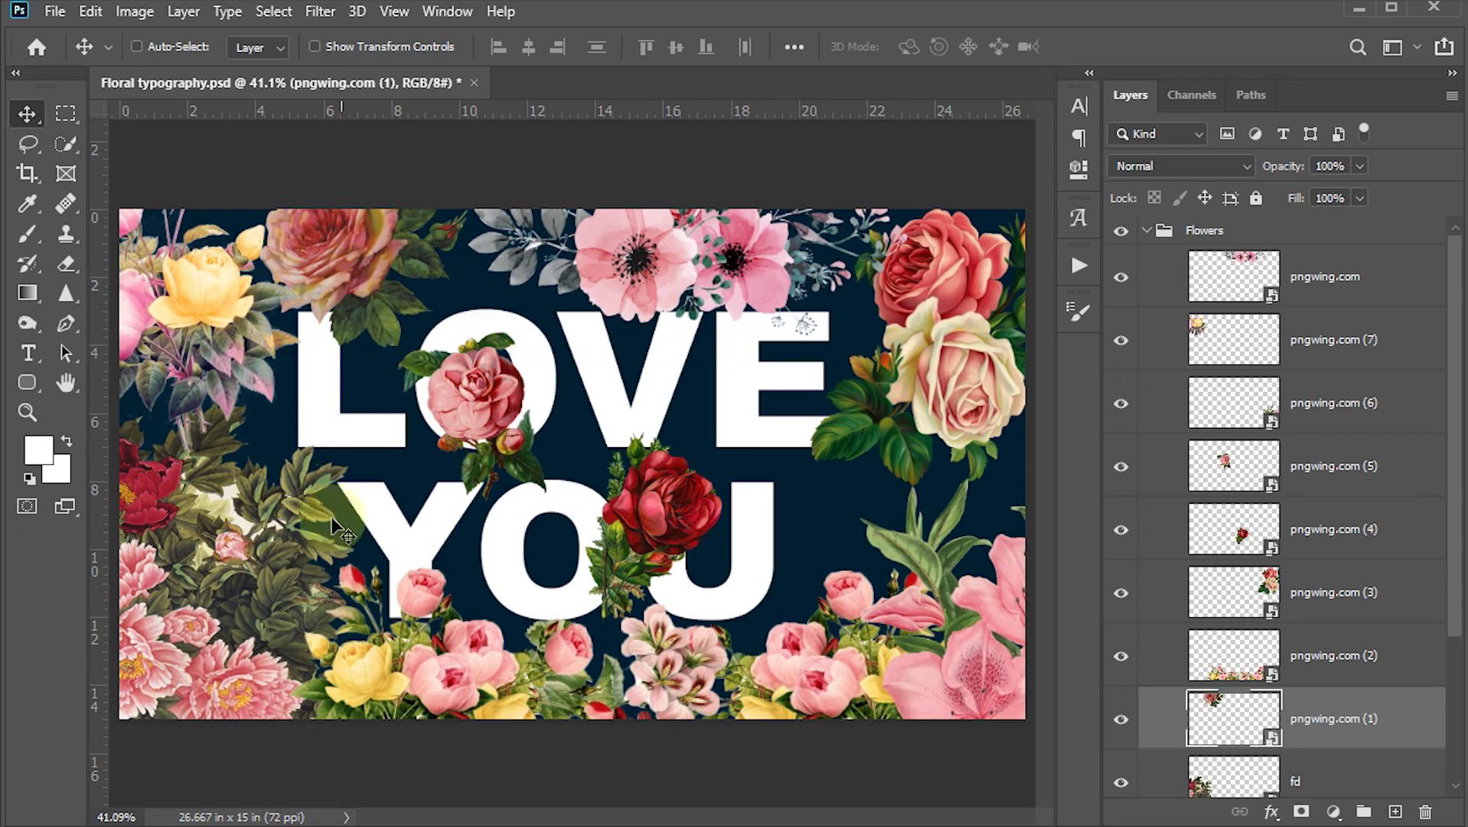
- Lower the left flower cluster, shift the bottom row right, and move the pink lilies left
{"action": "left_click_drag", "start_coordinate": [302, 558], "coordinate": [302, 574]}
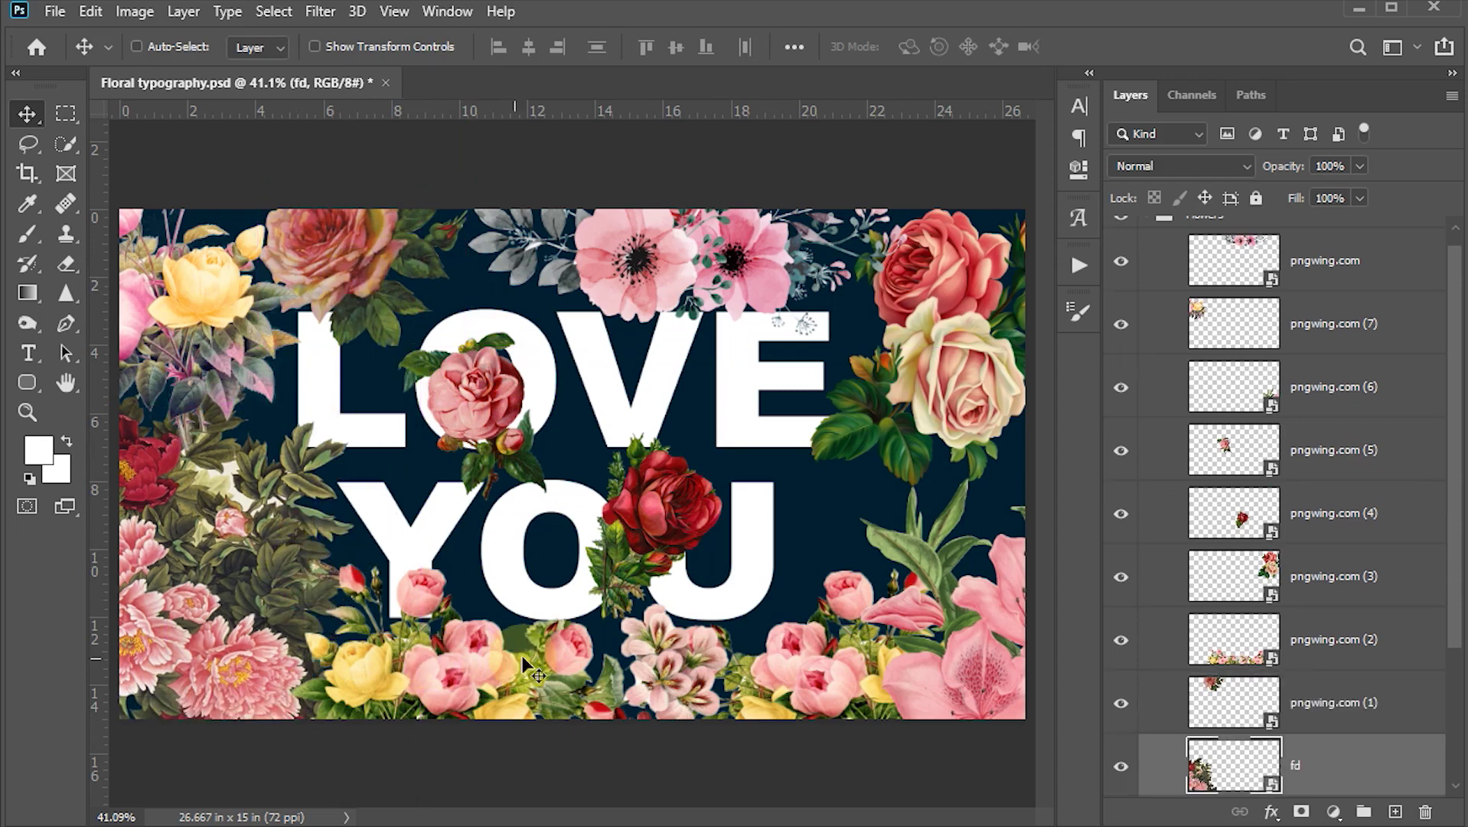
{"action": "left_click", "coordinate": [472, 655]}
{"action": "left_click_drag", "start_coordinate": [472, 655], "coordinate": [488, 656]}
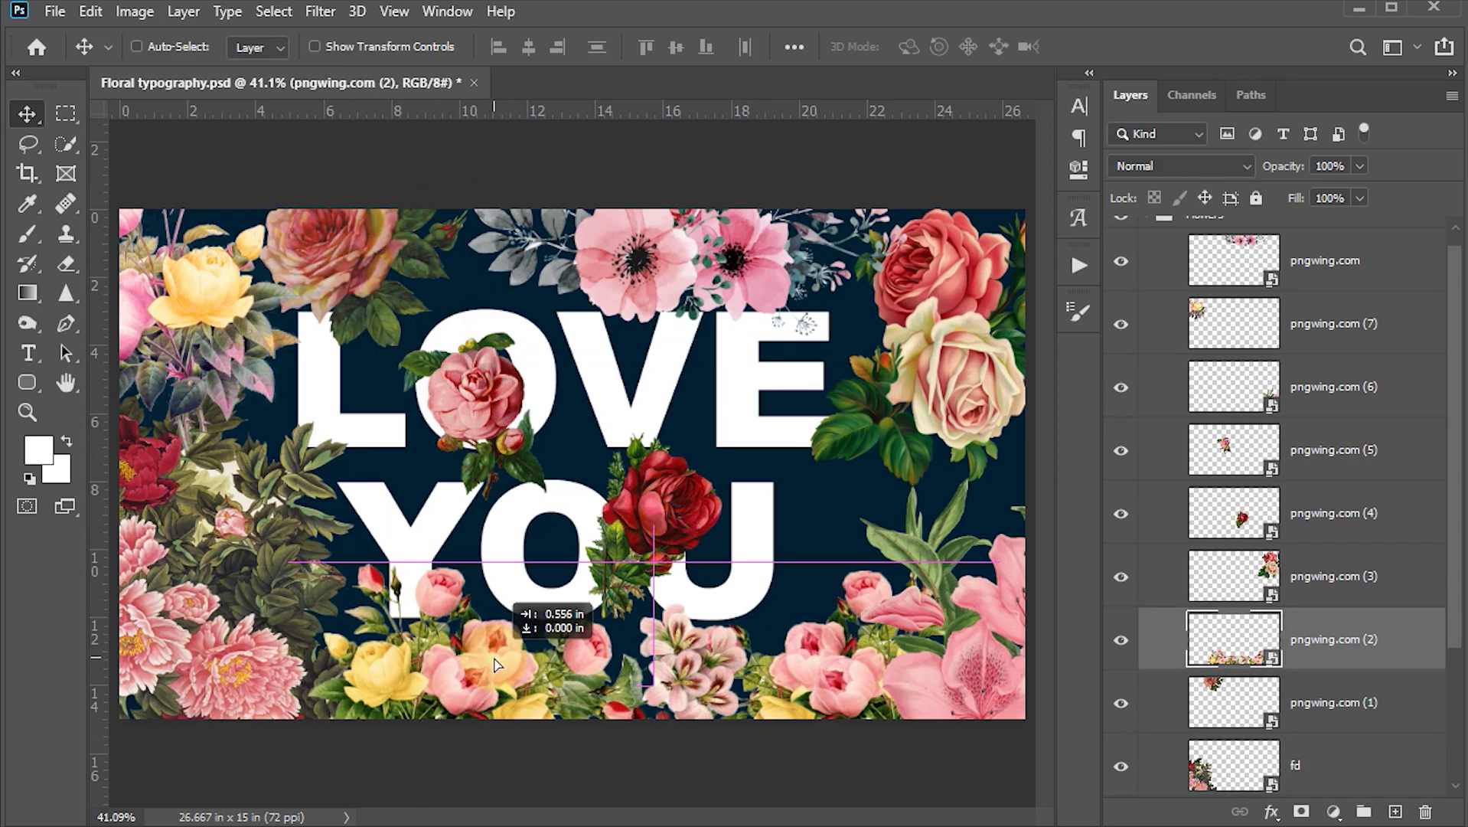
{"action": "left_click", "coordinate": [955, 536], "text": "ctrl"}
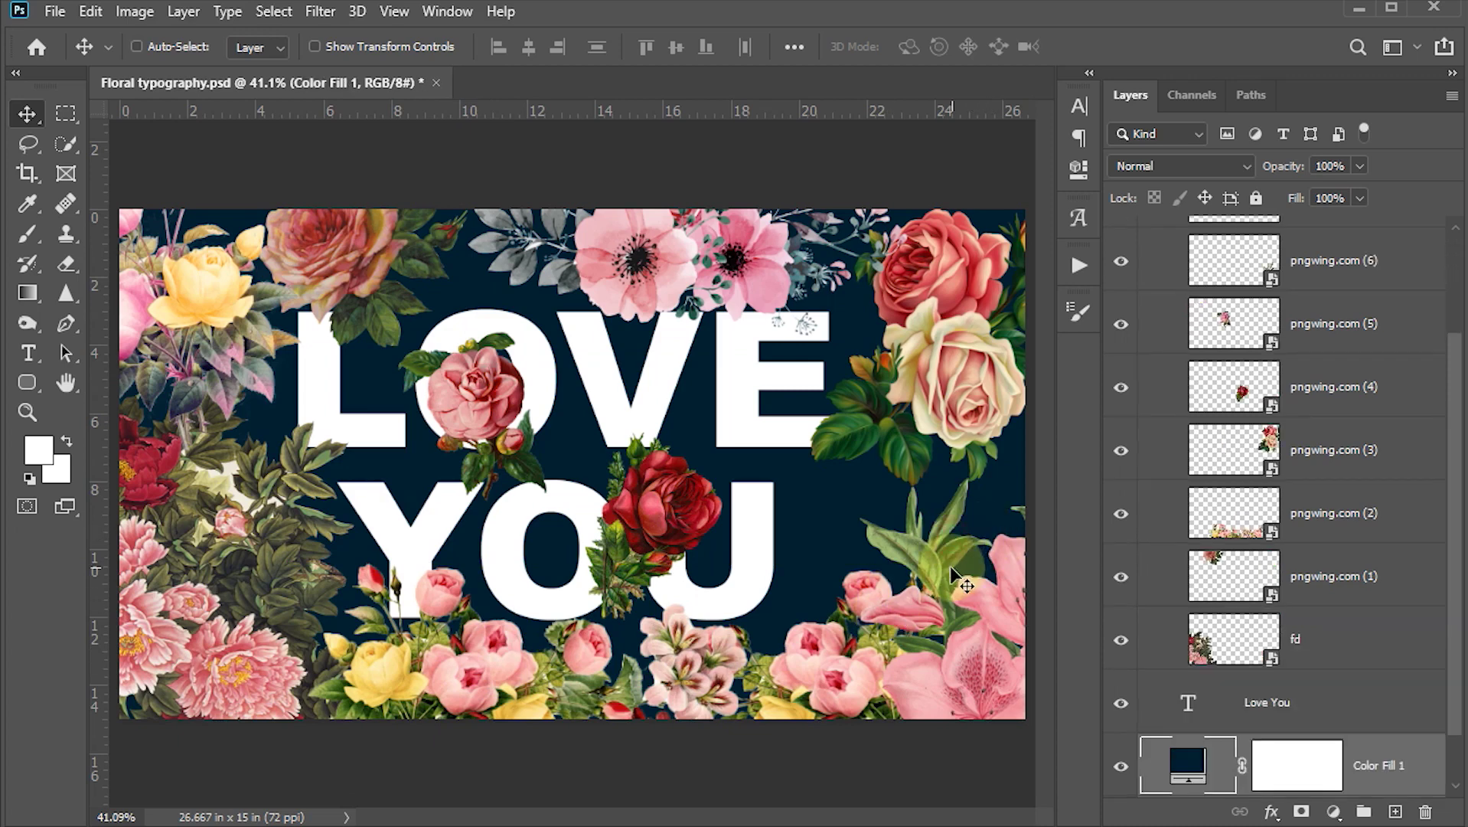
{"action": "left_click", "coordinate": [923, 583], "text": "ctrl"}
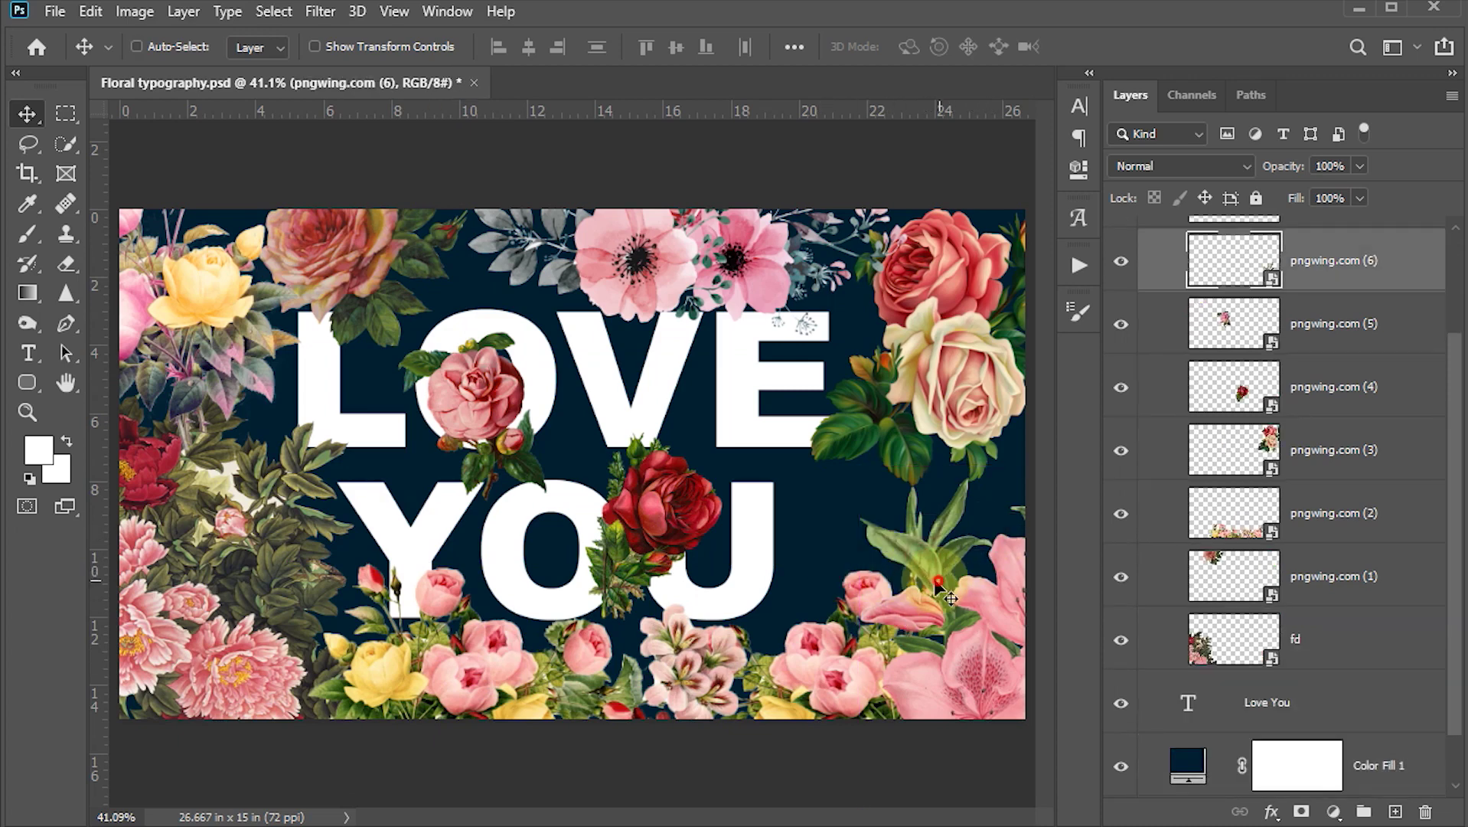
{"action": "left_click_drag", "start_coordinate": [927, 586], "coordinate": [815, 591]}
- Nudge the right-edge rose and raise the bottom flower cluster closer to the letters
{"action": "left_click", "coordinate": [938, 432], "text": "ctrl"}
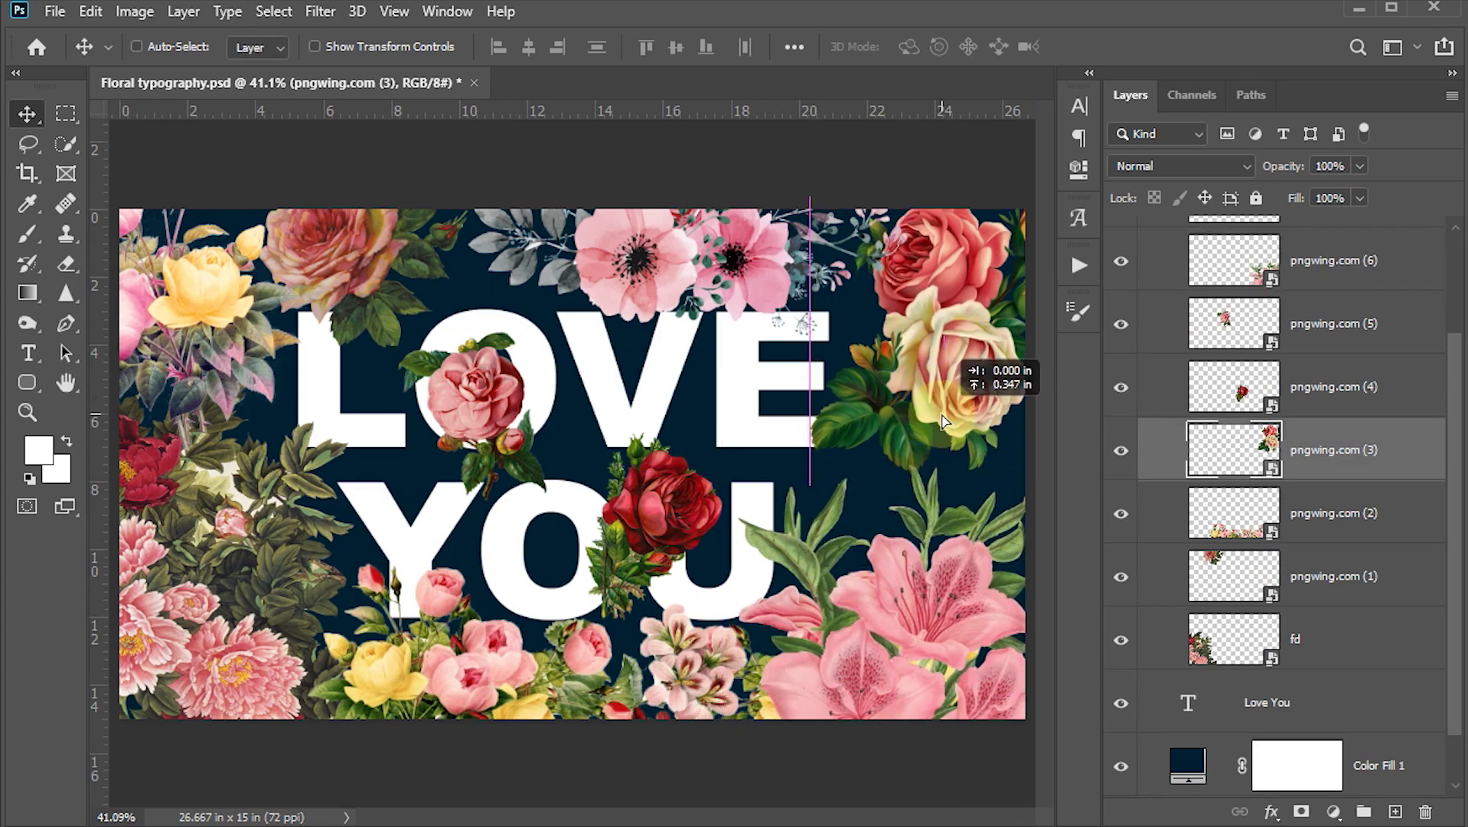
{"action": "left_click_drag", "start_coordinate": [938, 433], "coordinate": [940, 437]}
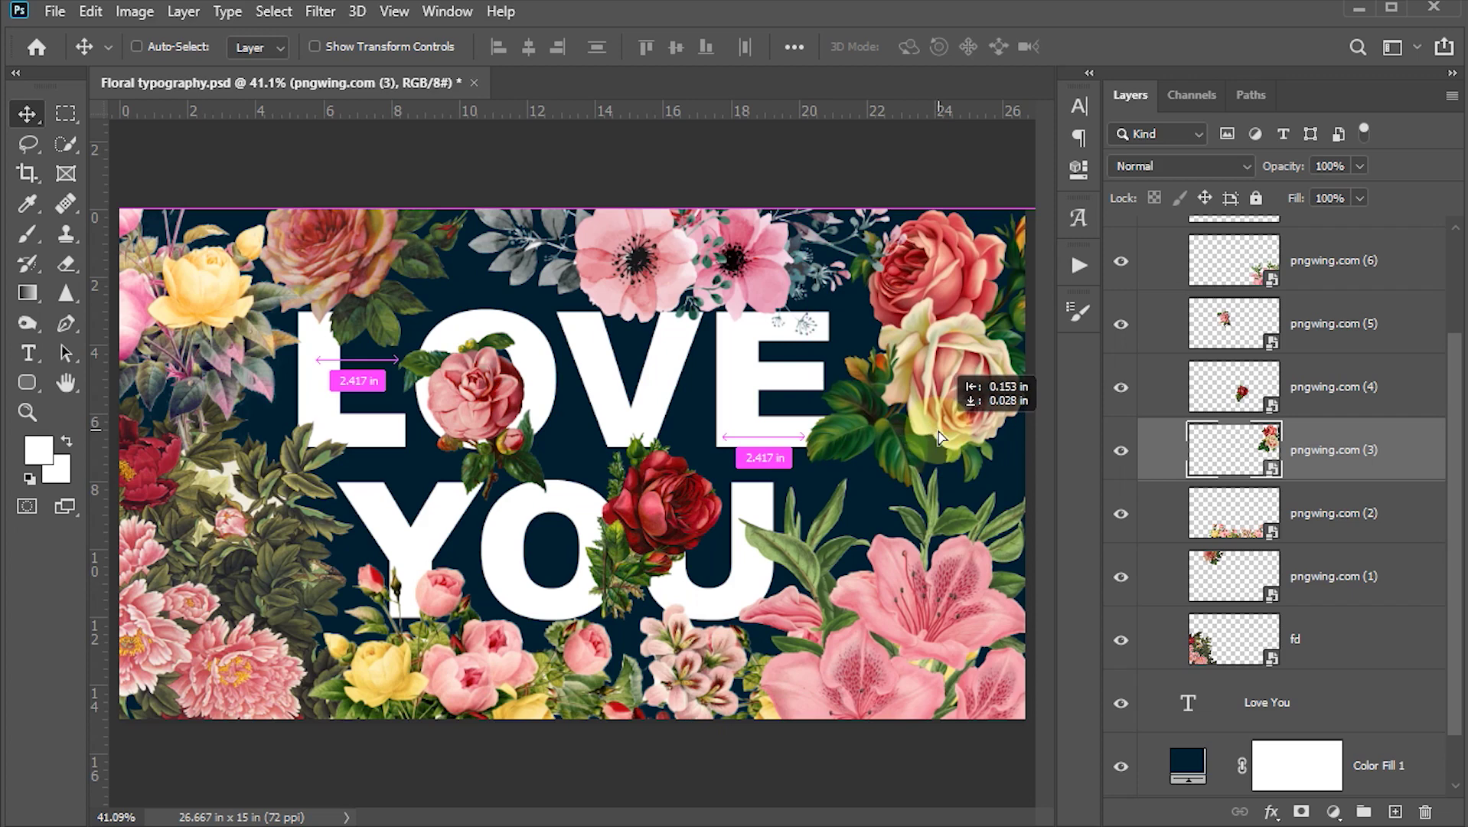
{"action": "left_click", "coordinate": [555, 681], "text": "ctrl"}
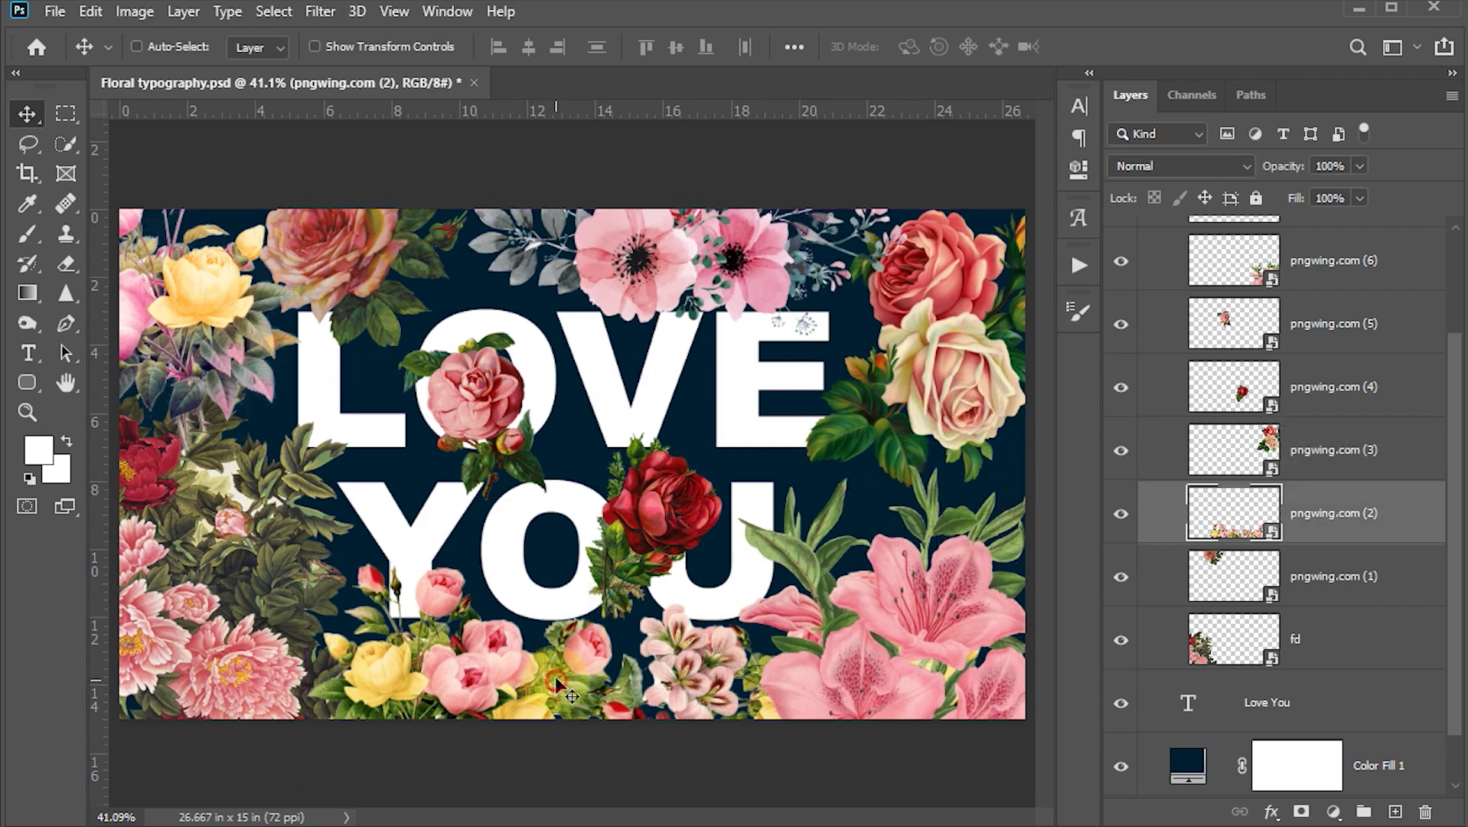
{"action": "mouse_move", "coordinate": [557, 682]}
{"action": "left_mouse_down"}
{"action": "mouse_move", "coordinate": [452, 448]}
{"action": "mouse_move", "coordinate": [565, 674]}
{"action": "left_mouse_up"}
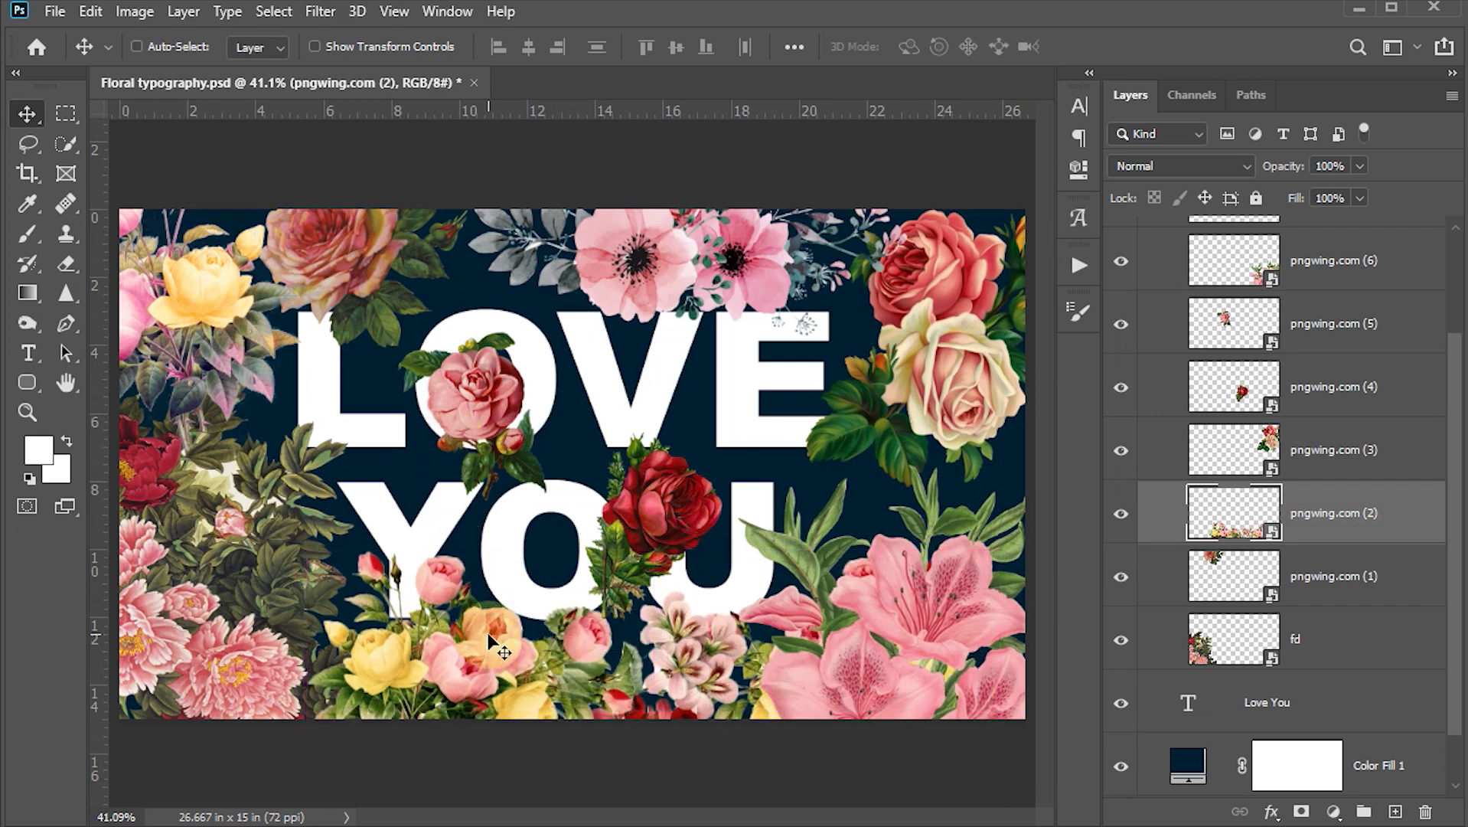
{"action": "left_click", "coordinate": [747, 604]}
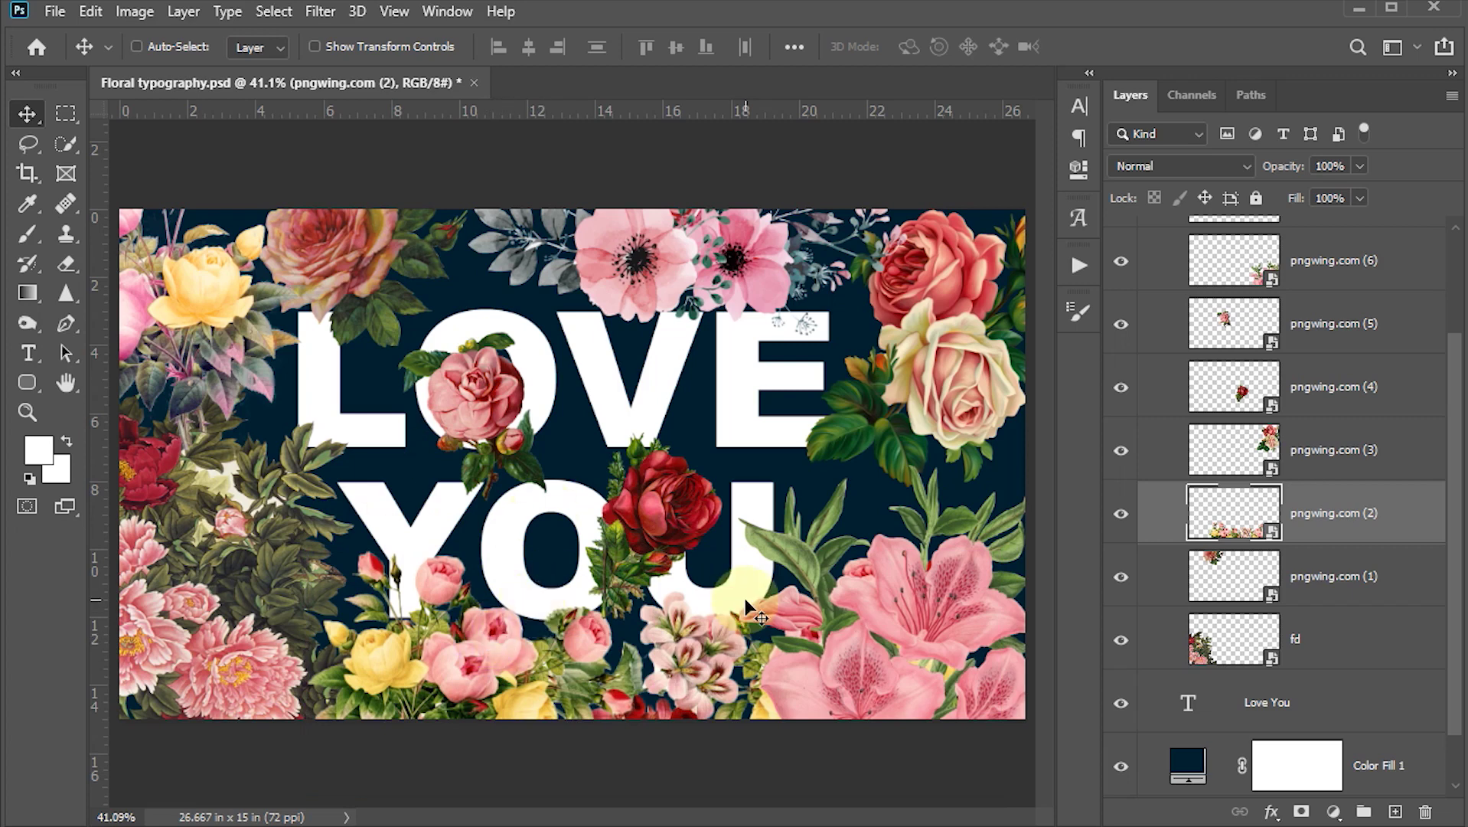
- Duplicate the Flowers group and stack the Love You text between Flowers copy and Flowers
{"action": "scroll", "coordinate": [1310, 521], "scroll_direction": "up", "scroll_amount": 3}
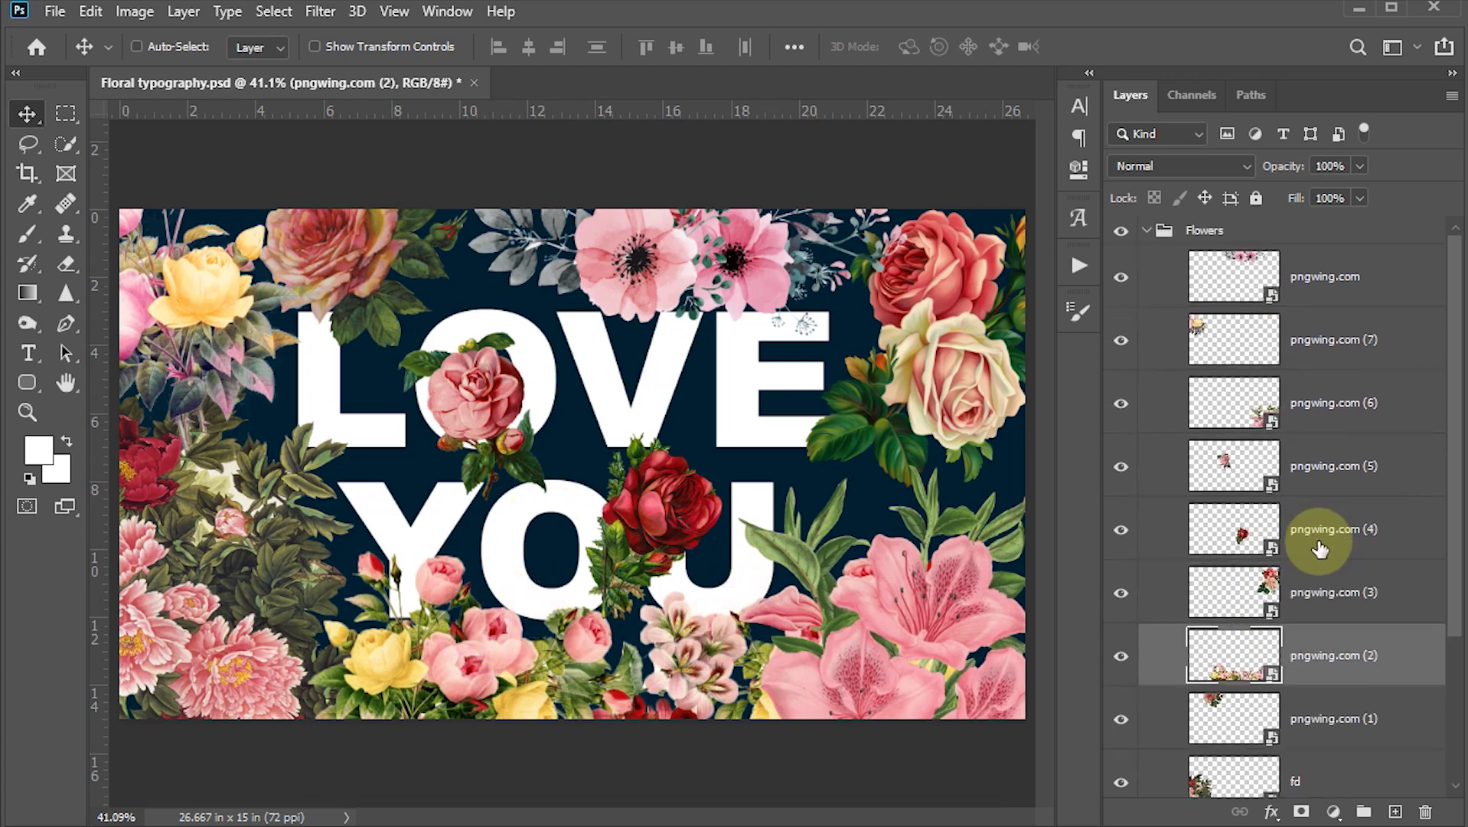
{"action": "left_click", "coordinate": [1145, 230]}
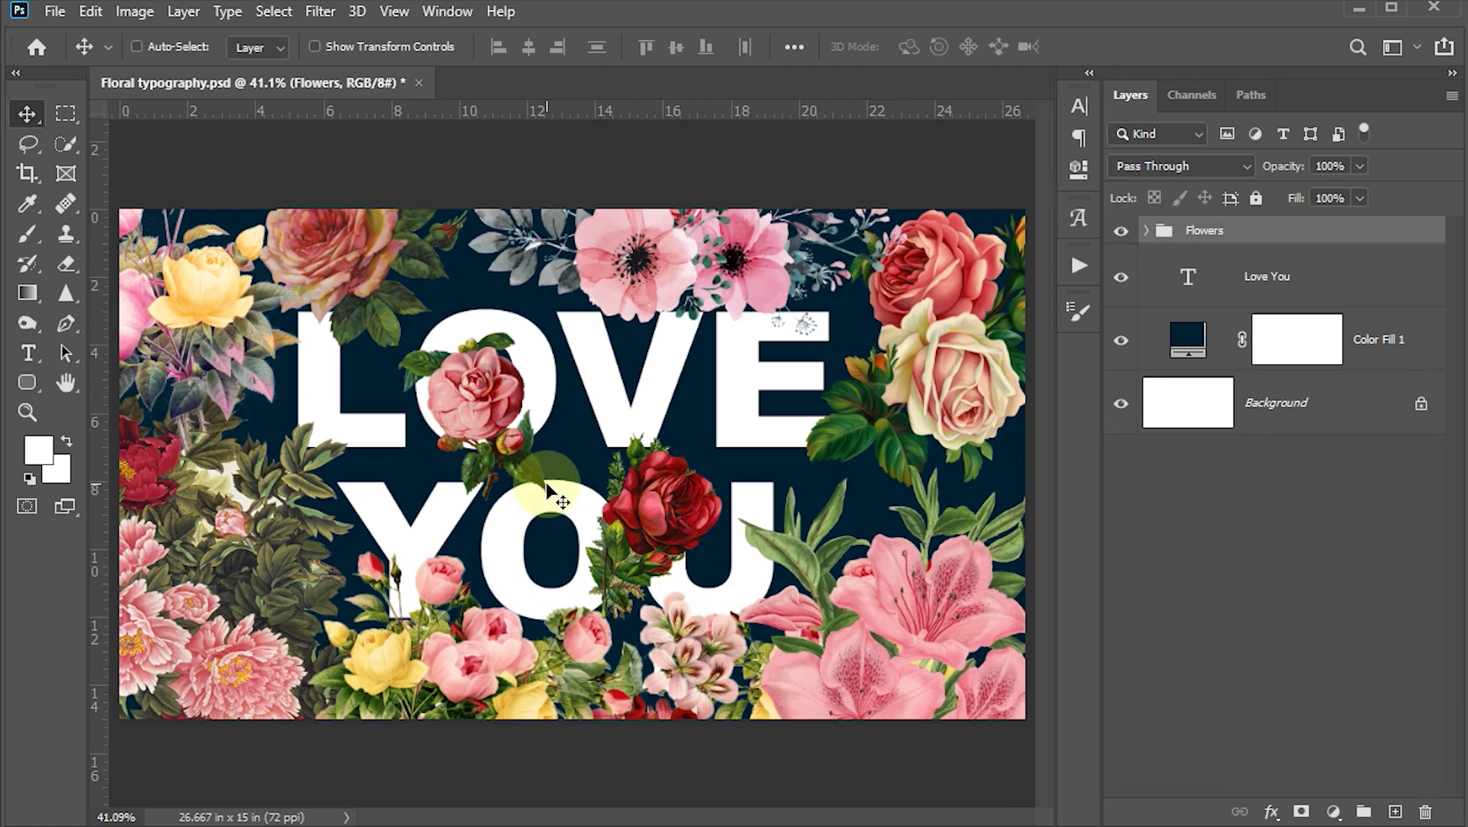
{"action": "key", "text": "ctrl+j"}
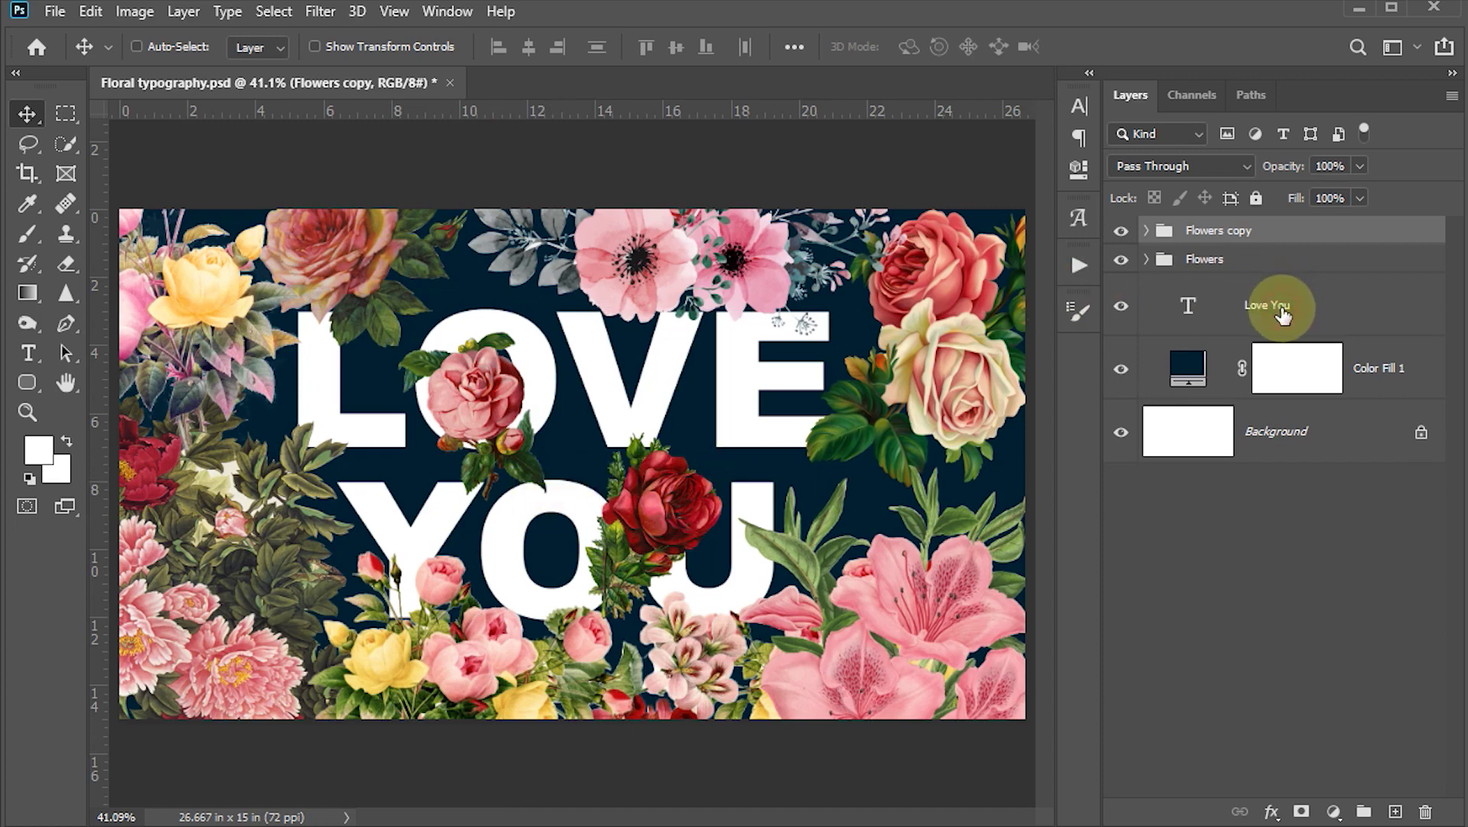
{"action": "left_click", "coordinate": [1283, 312]}
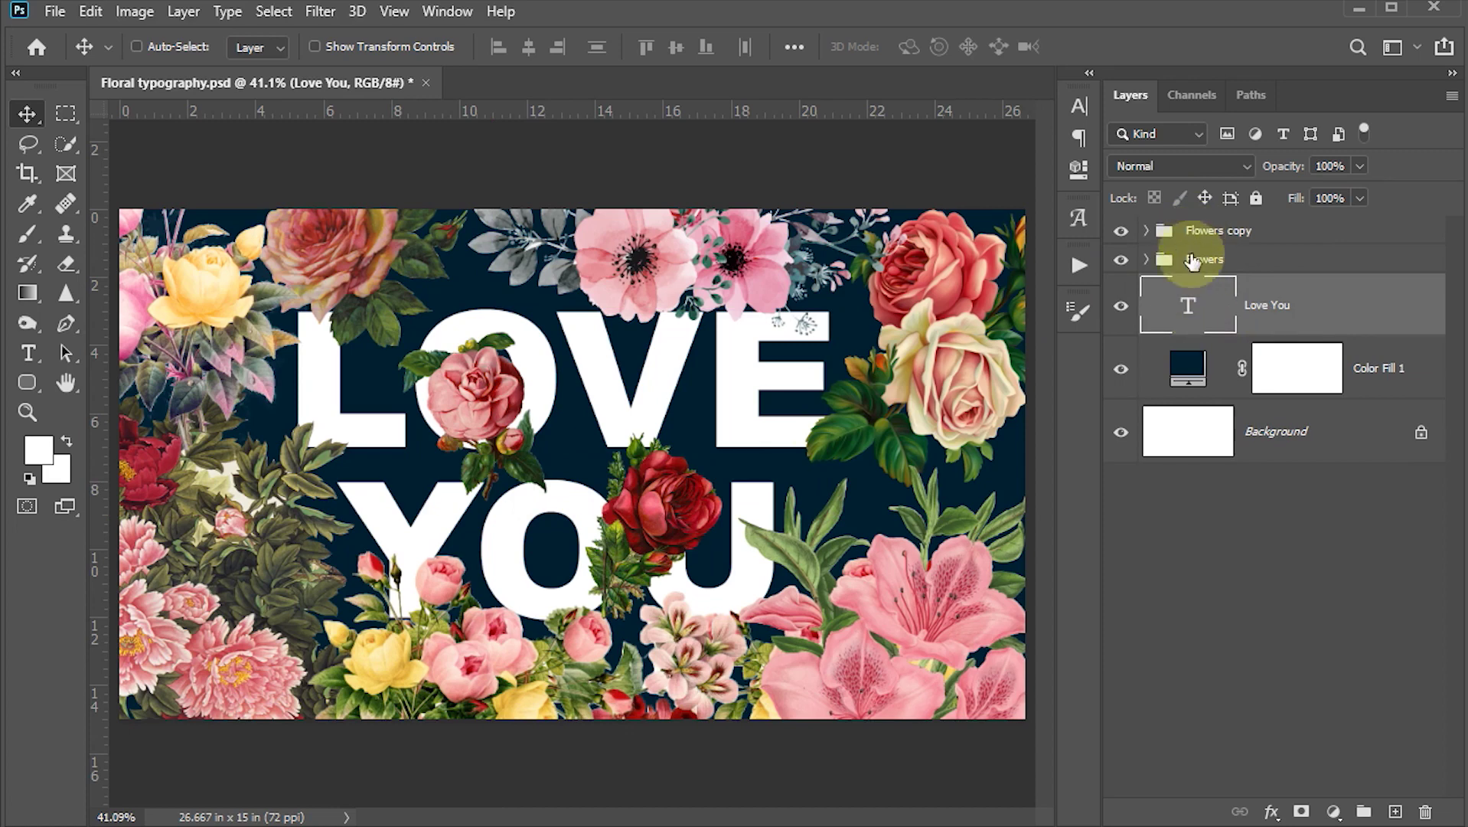
{"action": "left_click_drag", "start_coordinate": [1191, 303], "coordinate": [1194, 248]}
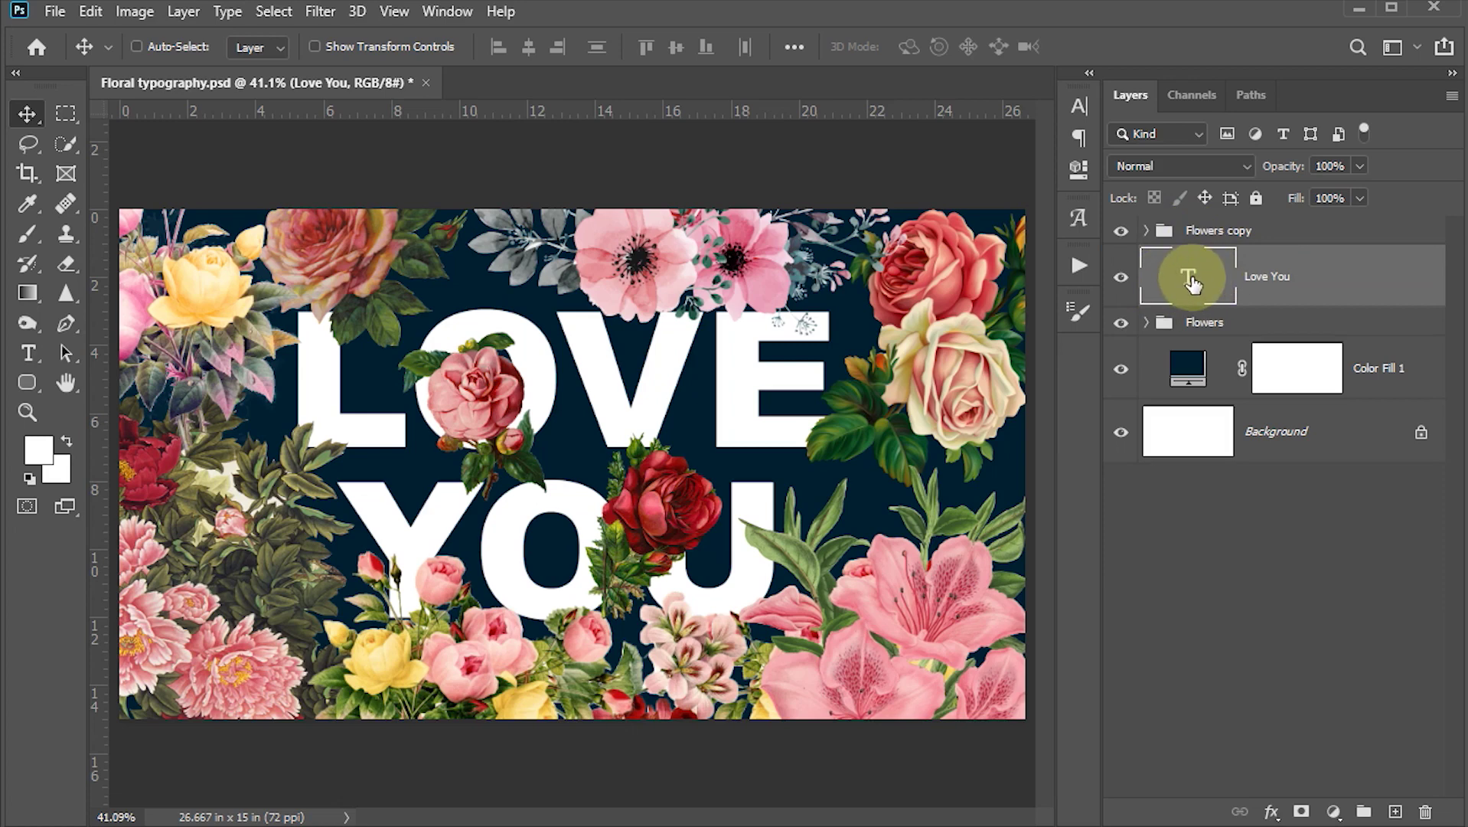
{"action": "left_click", "coordinate": [1222, 236]}
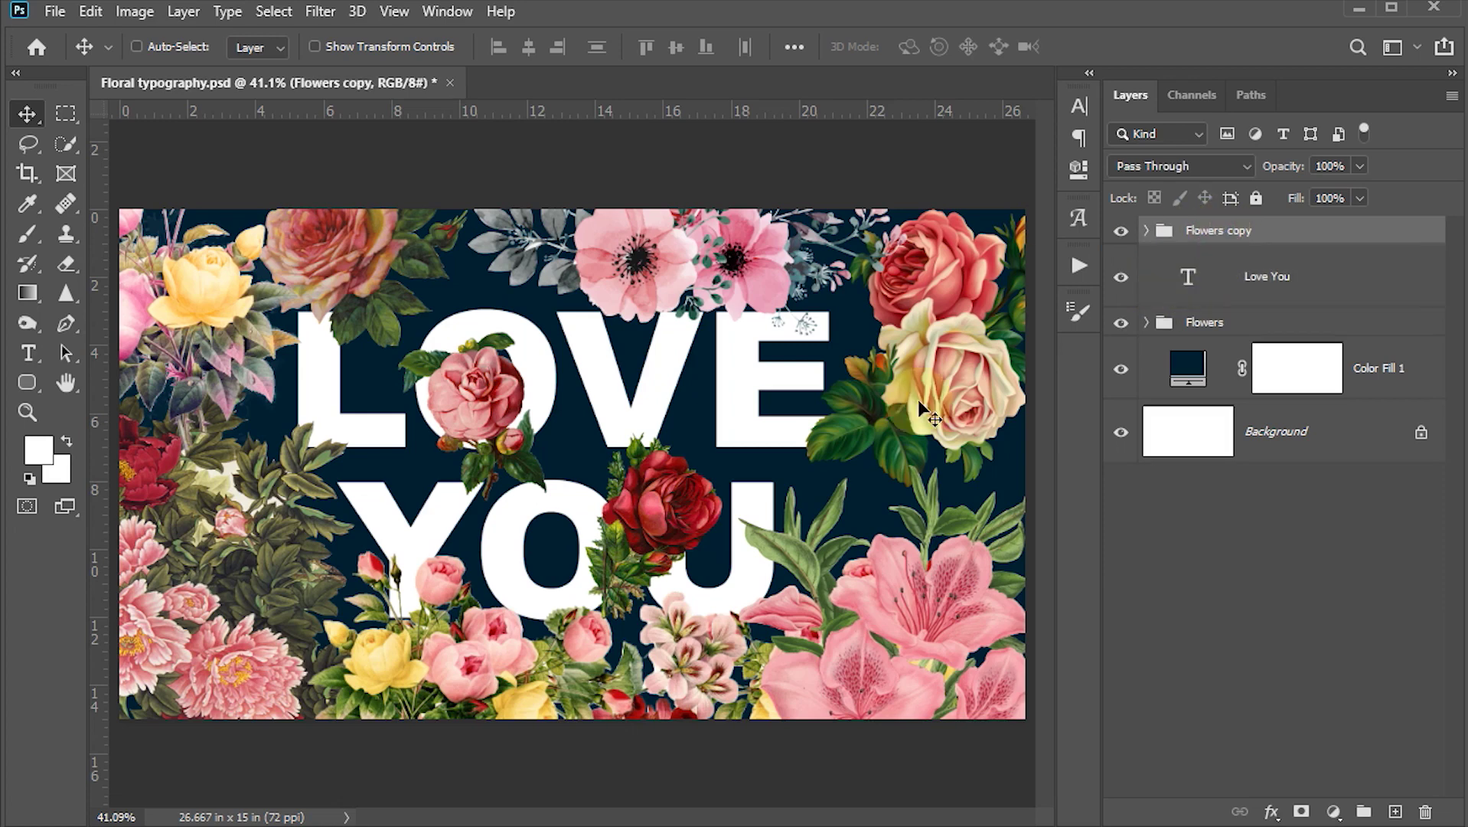
- Add a layer mask to Flowers copy and ready a soft, low-hardness 90 px round brush
{"action": "left_click", "coordinate": [1301, 813]}
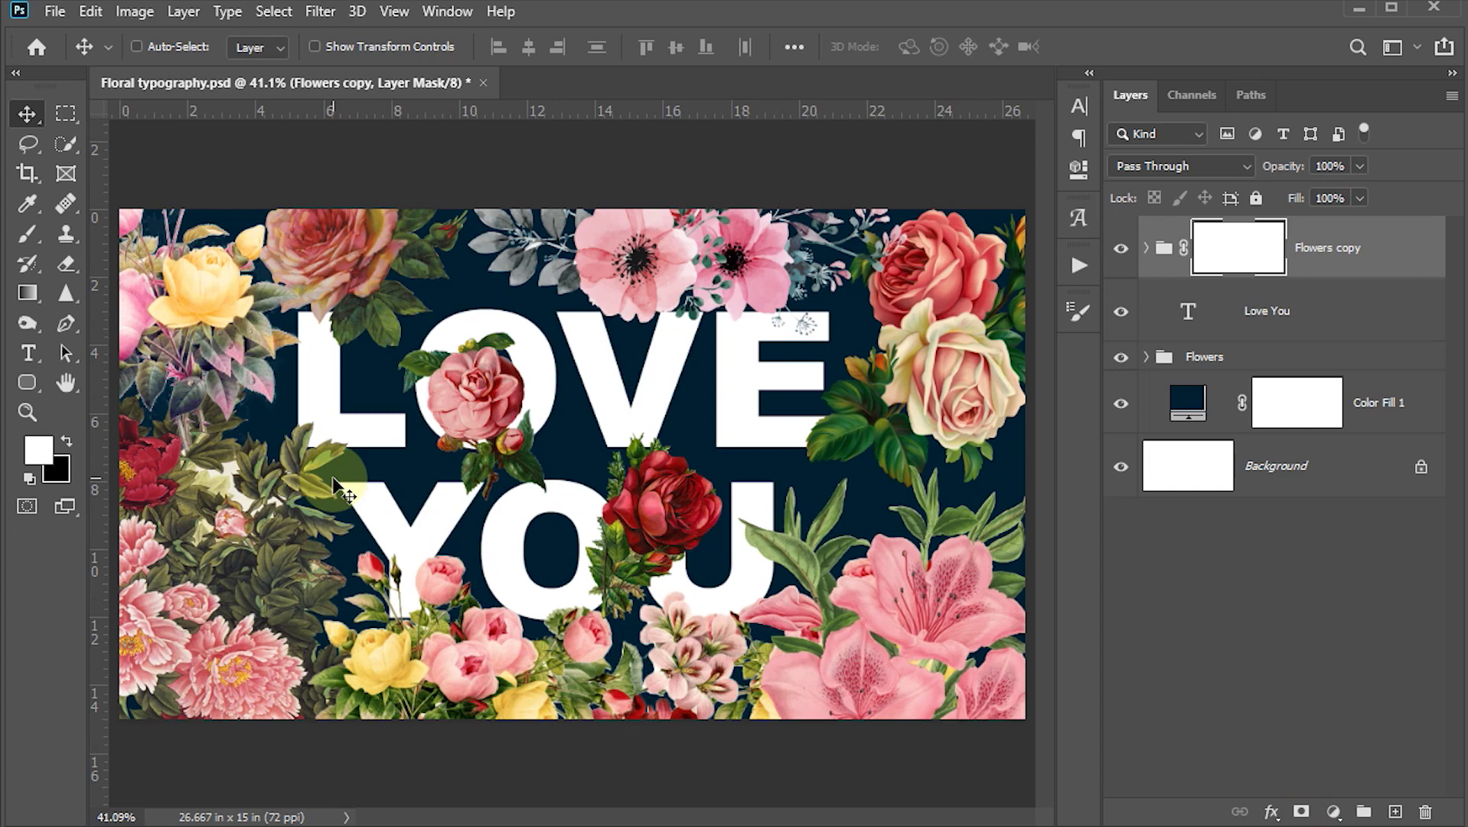
{"action": "key", "text": "b"}
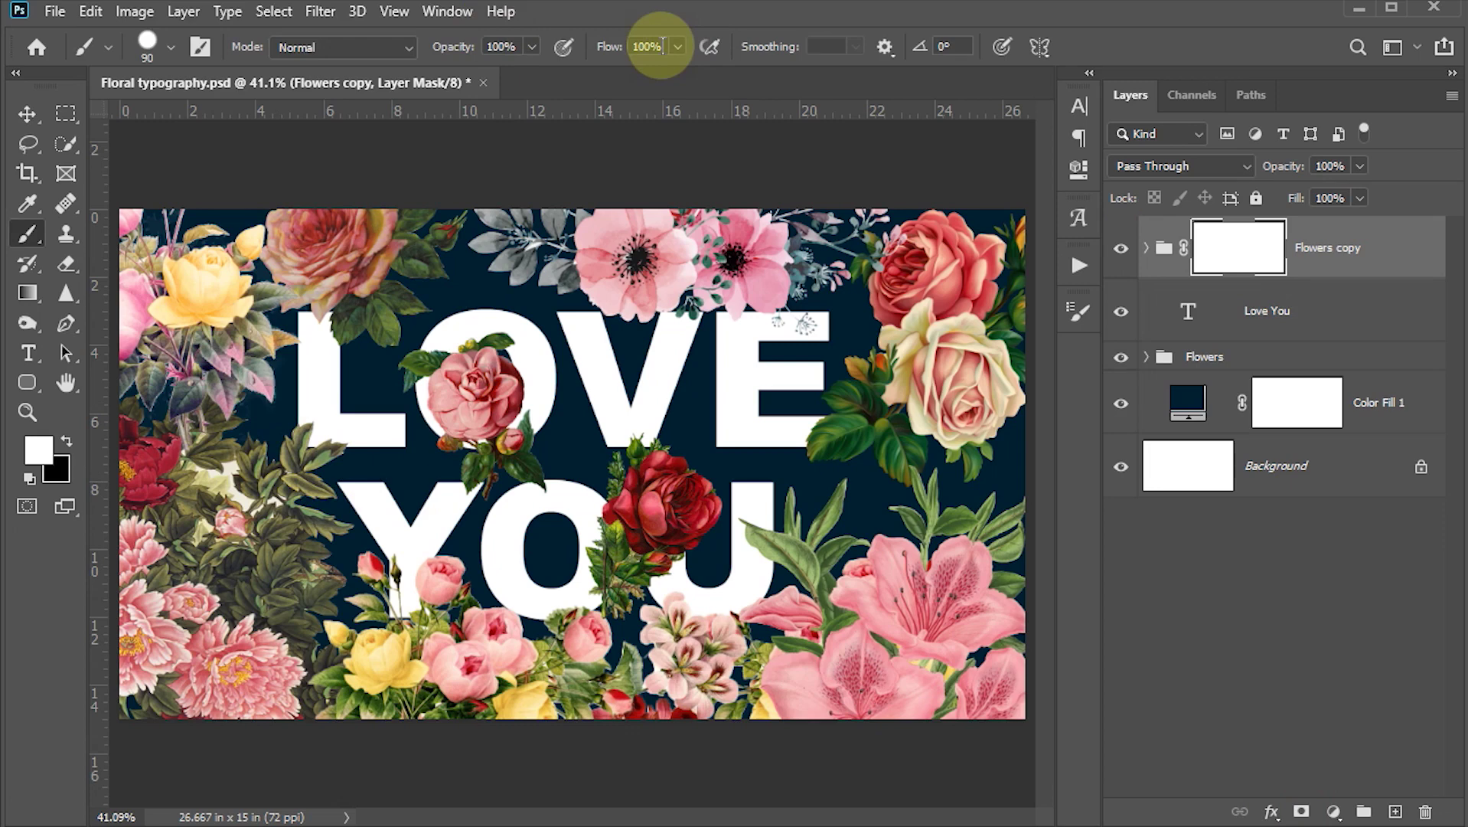
{"action": "left_click", "coordinate": [173, 49]}
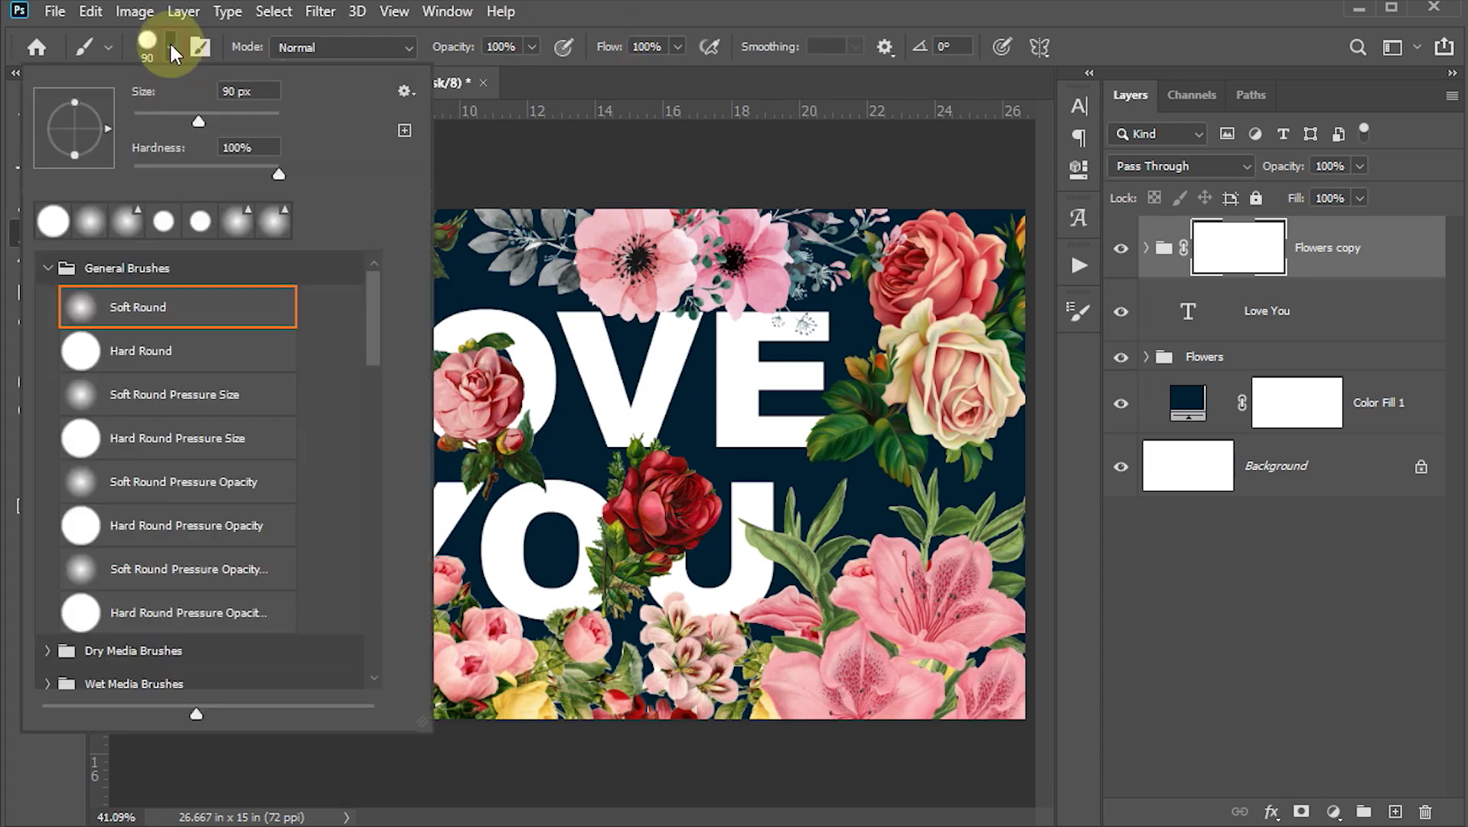
{"action": "left_click", "coordinate": [277, 173]}
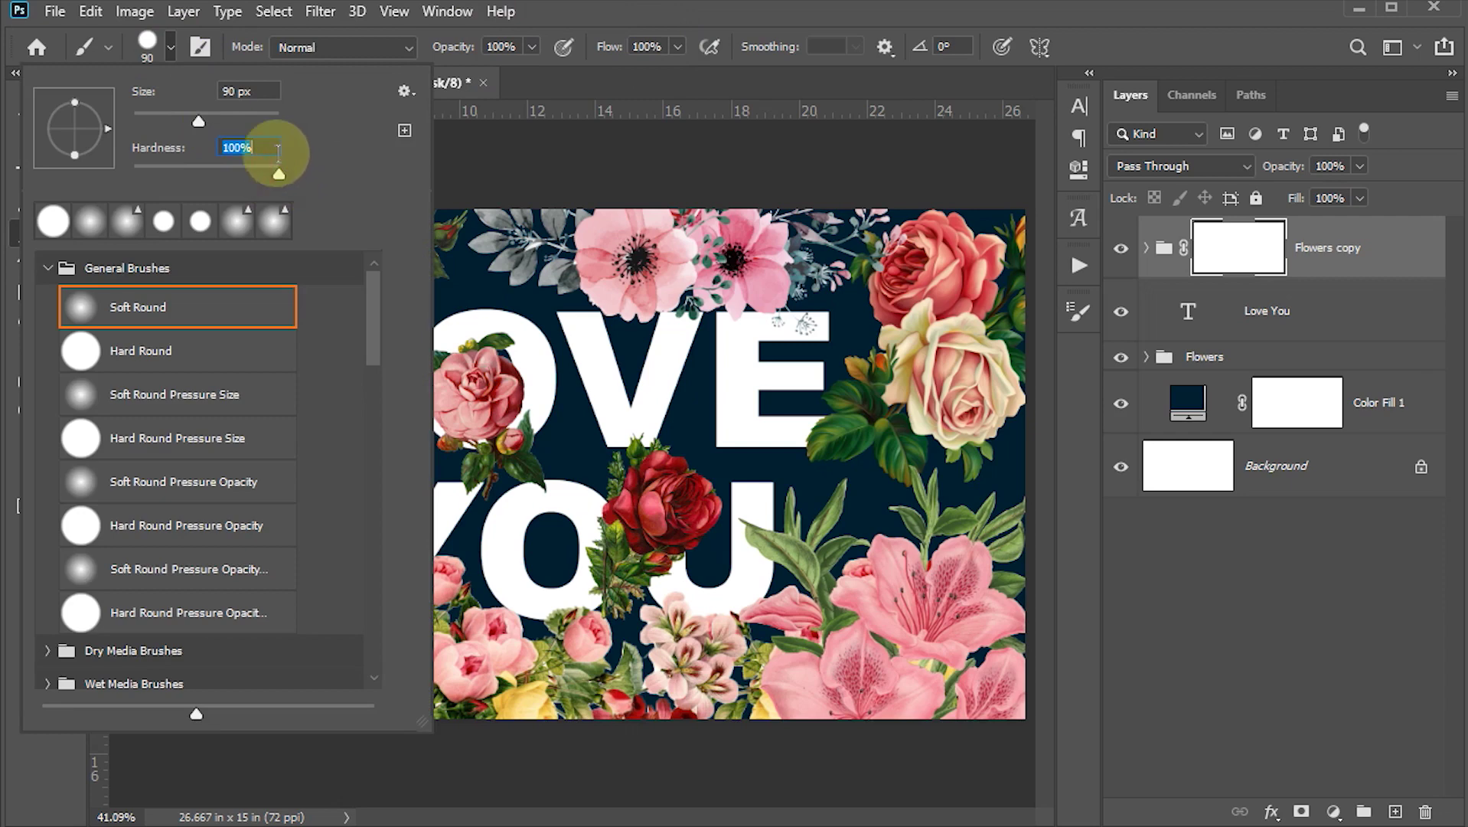
{"action": "key", "text": "Return"}
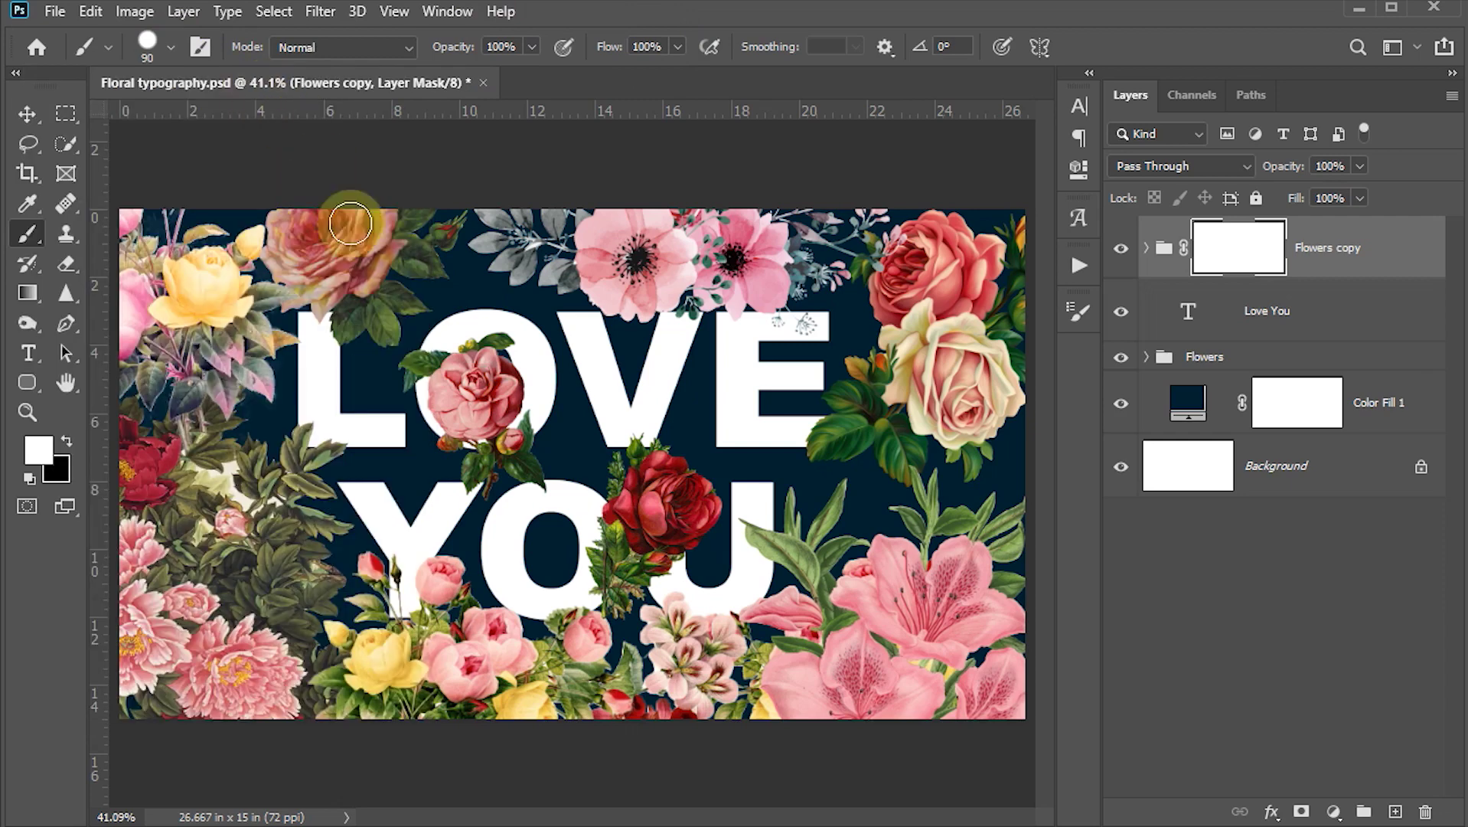
- Paint black on the Flowers copy mask to hide the rose where it overlaps the O
{"action": "mouse_move", "coordinate": [437, 348]}
{"action": "left_mouse_down"}
{"action": "mouse_move", "coordinate": [452, 456]}
{"action": "mouse_move", "coordinate": [477, 339]}
{"action": "mouse_move", "coordinate": [452, 444]}
{"action": "mouse_move", "coordinate": [502, 421]}
{"action": "mouse_move", "coordinate": [466, 450]}
{"action": "left_mouse_up"}
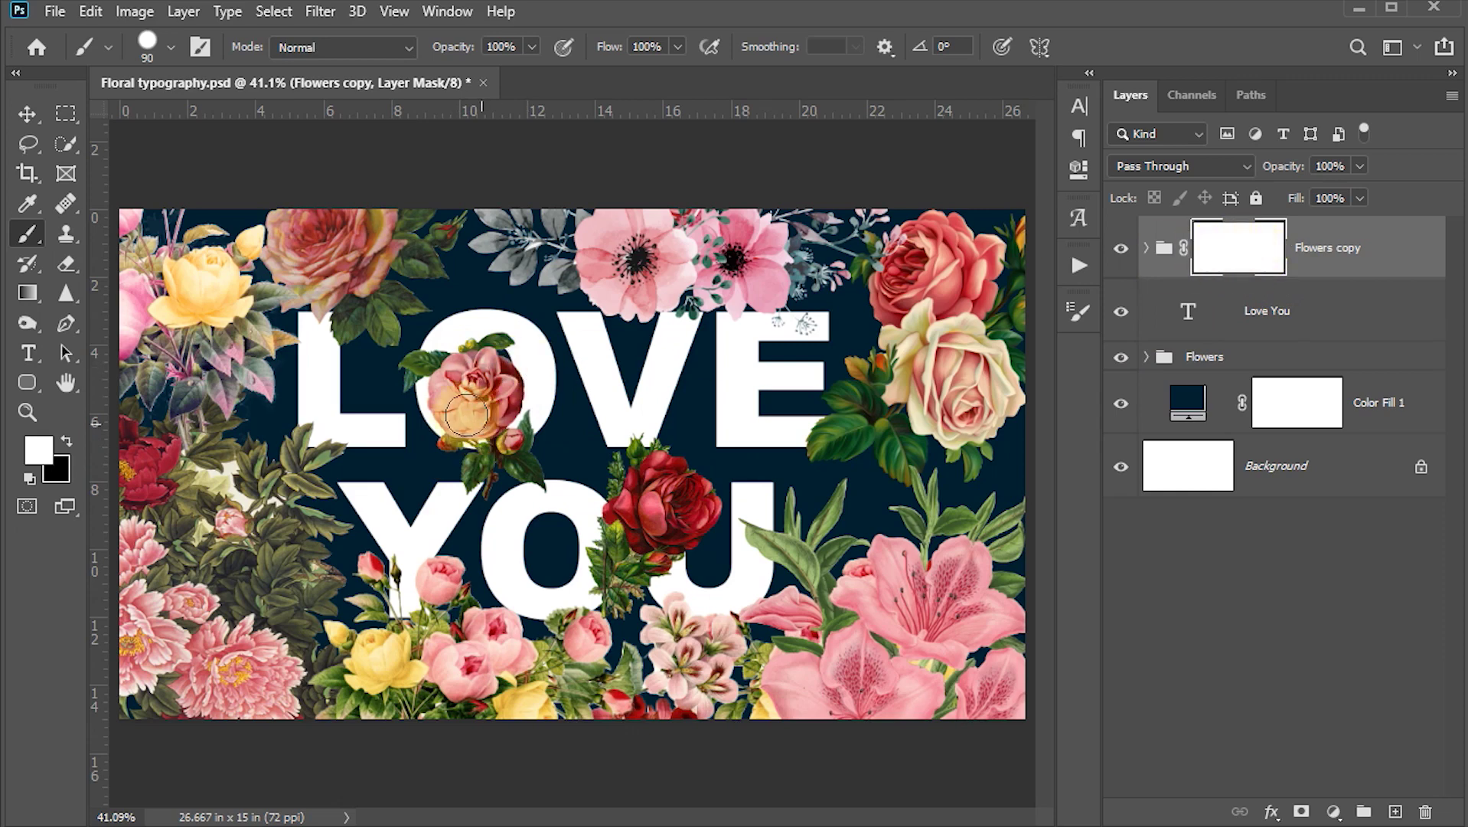
{"action": "mouse_move", "coordinate": [466, 414]}
{"action": "left_mouse_down"}
{"action": "mouse_move", "coordinate": [518, 426]}
{"action": "mouse_move", "coordinate": [480, 423]}
{"action": "left_mouse_up"}
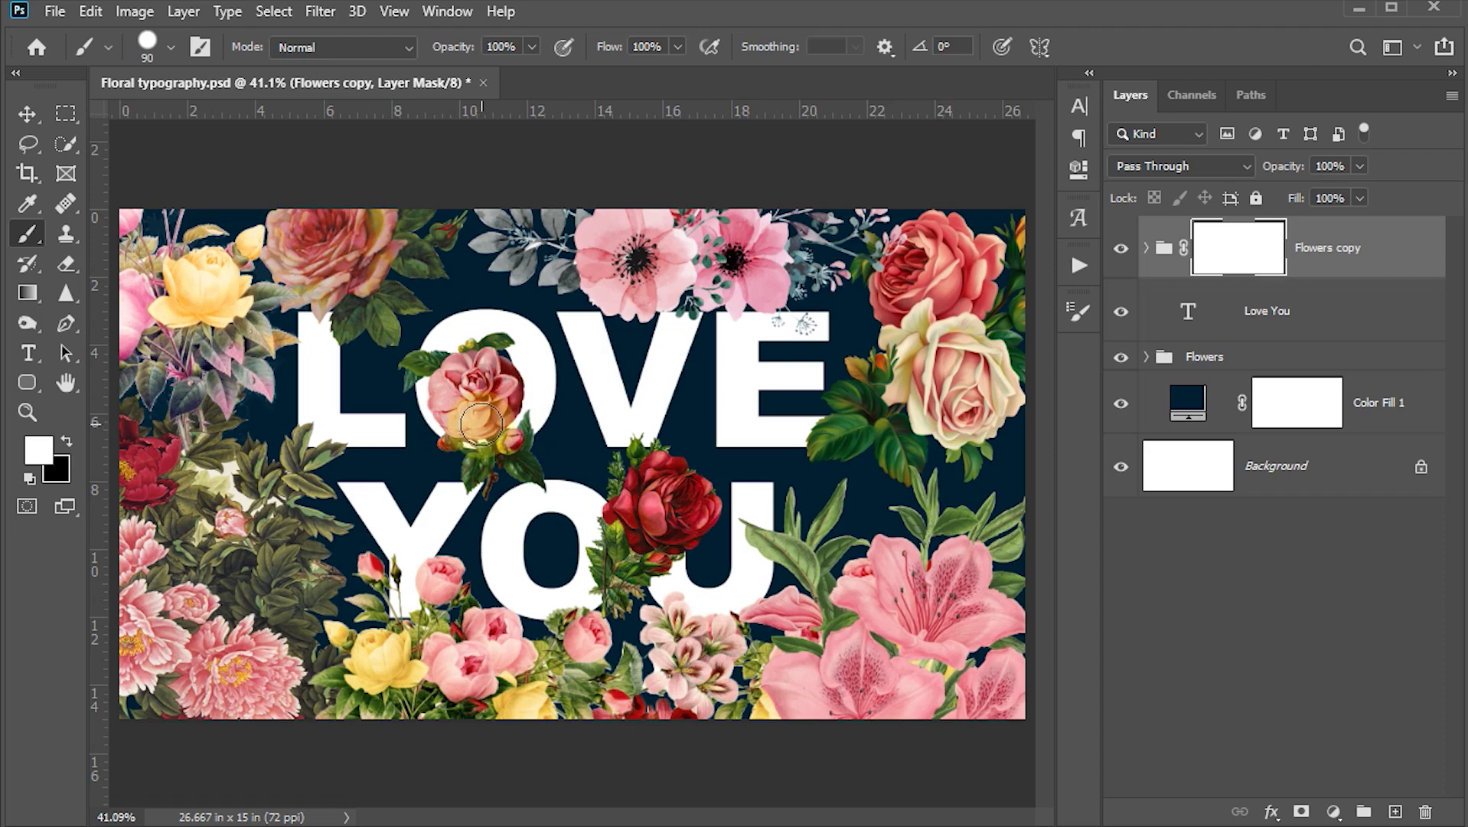
{"action": "left_click", "coordinate": [66, 442]}
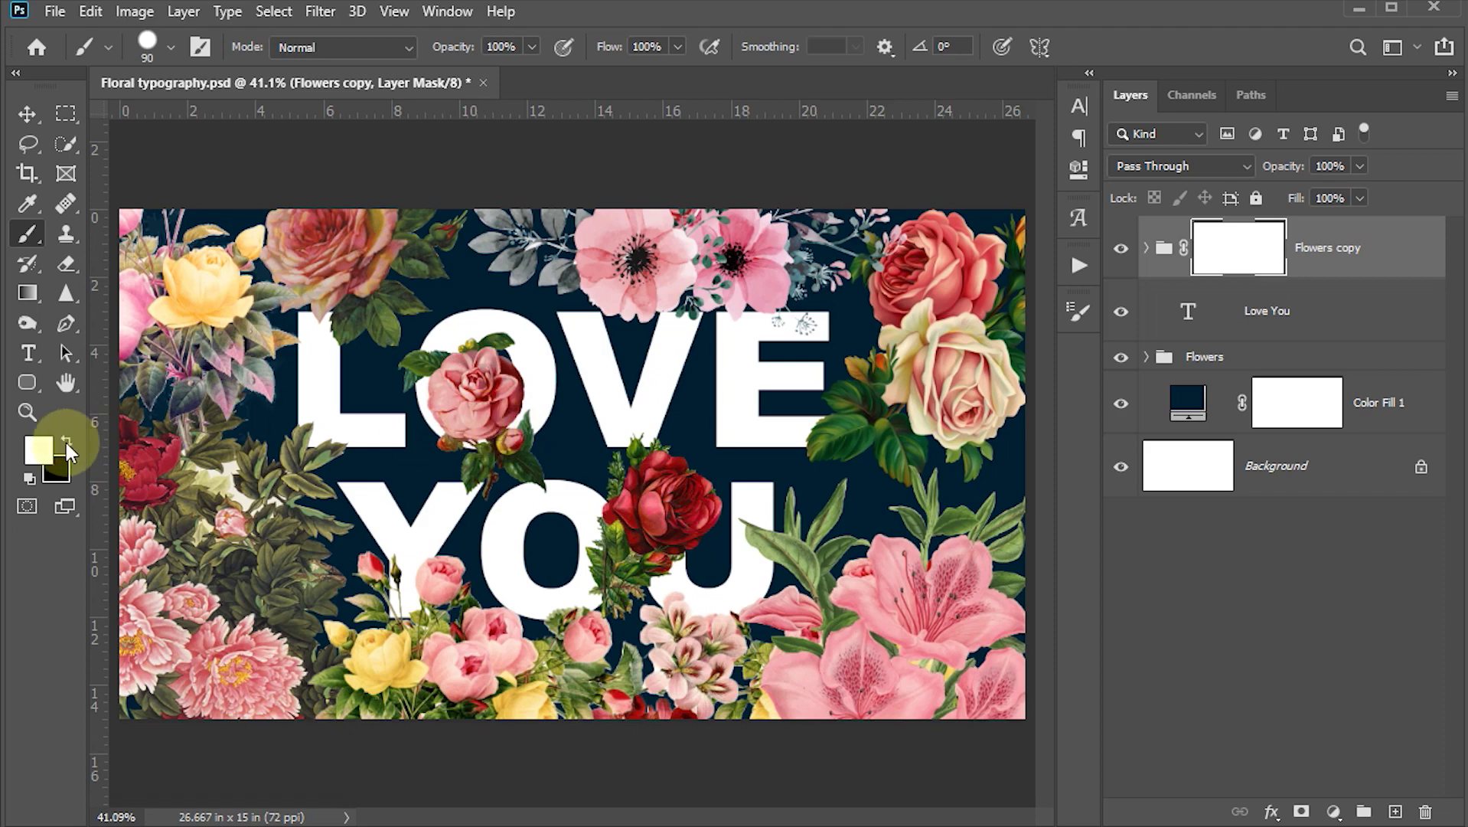
{"action": "left_click", "coordinate": [431, 403]}
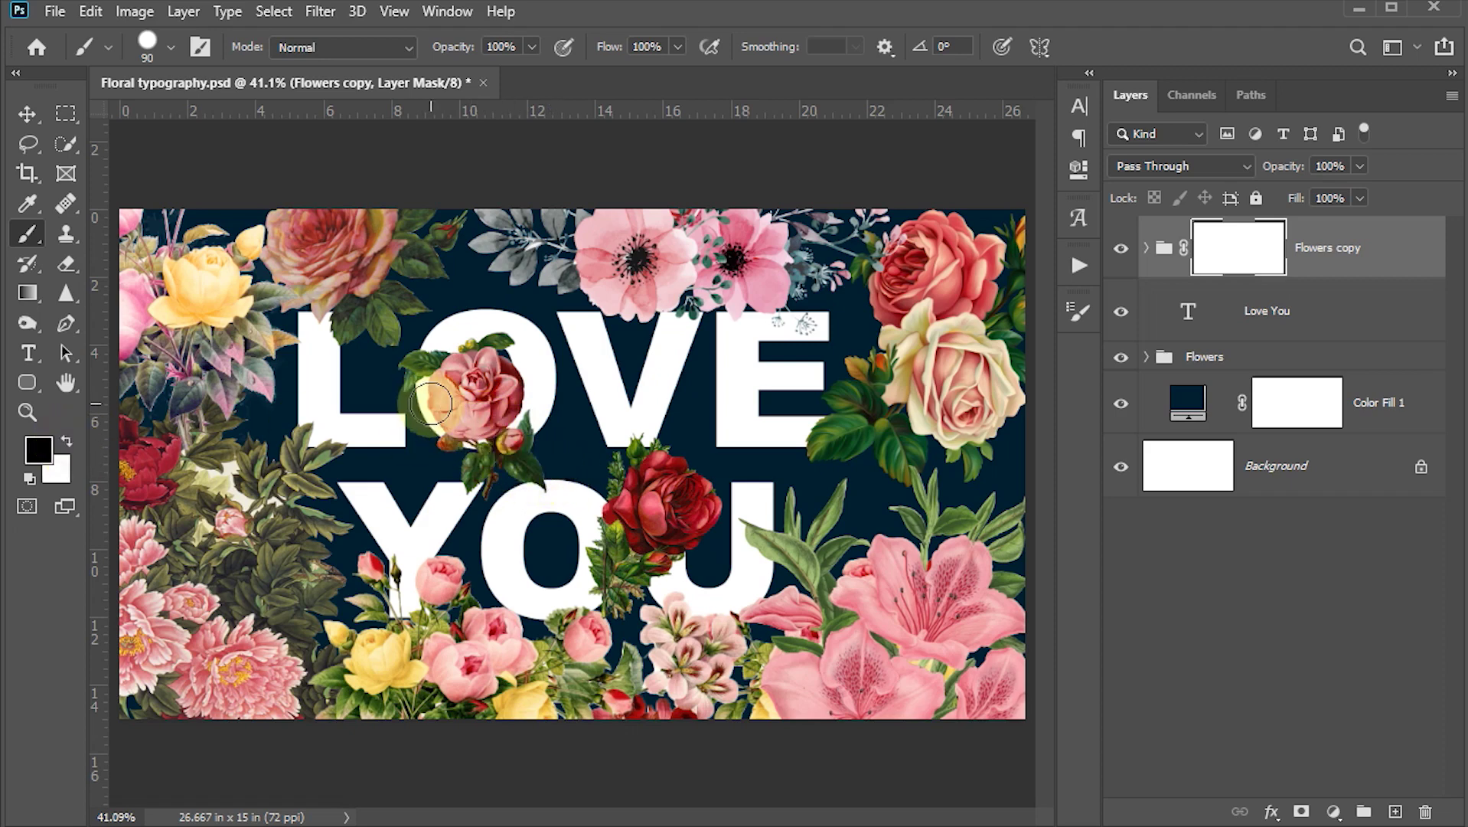
{"action": "mouse_move", "coordinate": [431, 404]}
{"action": "left_mouse_down"}
{"action": "mouse_move", "coordinate": [519, 420]}
{"action": "mouse_move", "coordinate": [452, 431]}
{"action": "mouse_move", "coordinate": [519, 375]}
{"action": "mouse_move", "coordinate": [421, 353]}
{"action": "mouse_move", "coordinate": [433, 366]}
{"action": "mouse_move", "coordinate": [486, 337]}
{"action": "mouse_move", "coordinate": [481, 427]}
{"action": "mouse_move", "coordinate": [459, 376]}
{"action": "mouse_move", "coordinate": [475, 371]}
{"action": "mouse_move", "coordinate": [532, 468]}
{"action": "mouse_move", "coordinate": [491, 393]}
{"action": "mouse_move", "coordinate": [491, 422]}
{"action": "mouse_move", "coordinate": [537, 448]}
{"action": "left_mouse_up"}
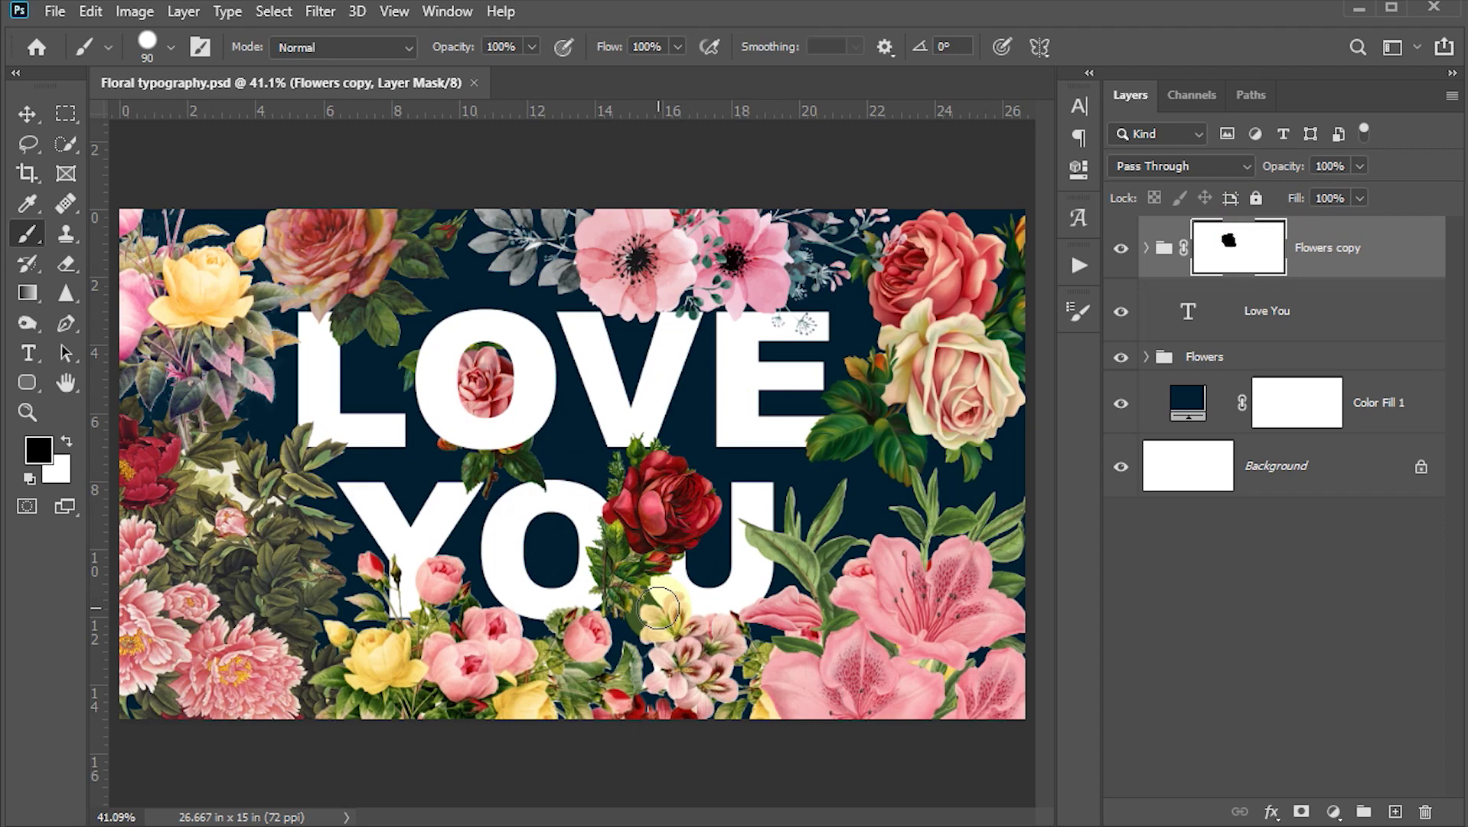
- Mask the flowers over the bottoms of the U and Y, restoring part of the pale flower
{"action": "mouse_move", "coordinate": [657, 608]}
{"action": "left_mouse_down"}
{"action": "mouse_move", "coordinate": [677, 579]}
{"action": "mouse_move", "coordinate": [661, 482]}
{"action": "mouse_move", "coordinate": [682, 600]}
{"action": "left_mouse_up"}
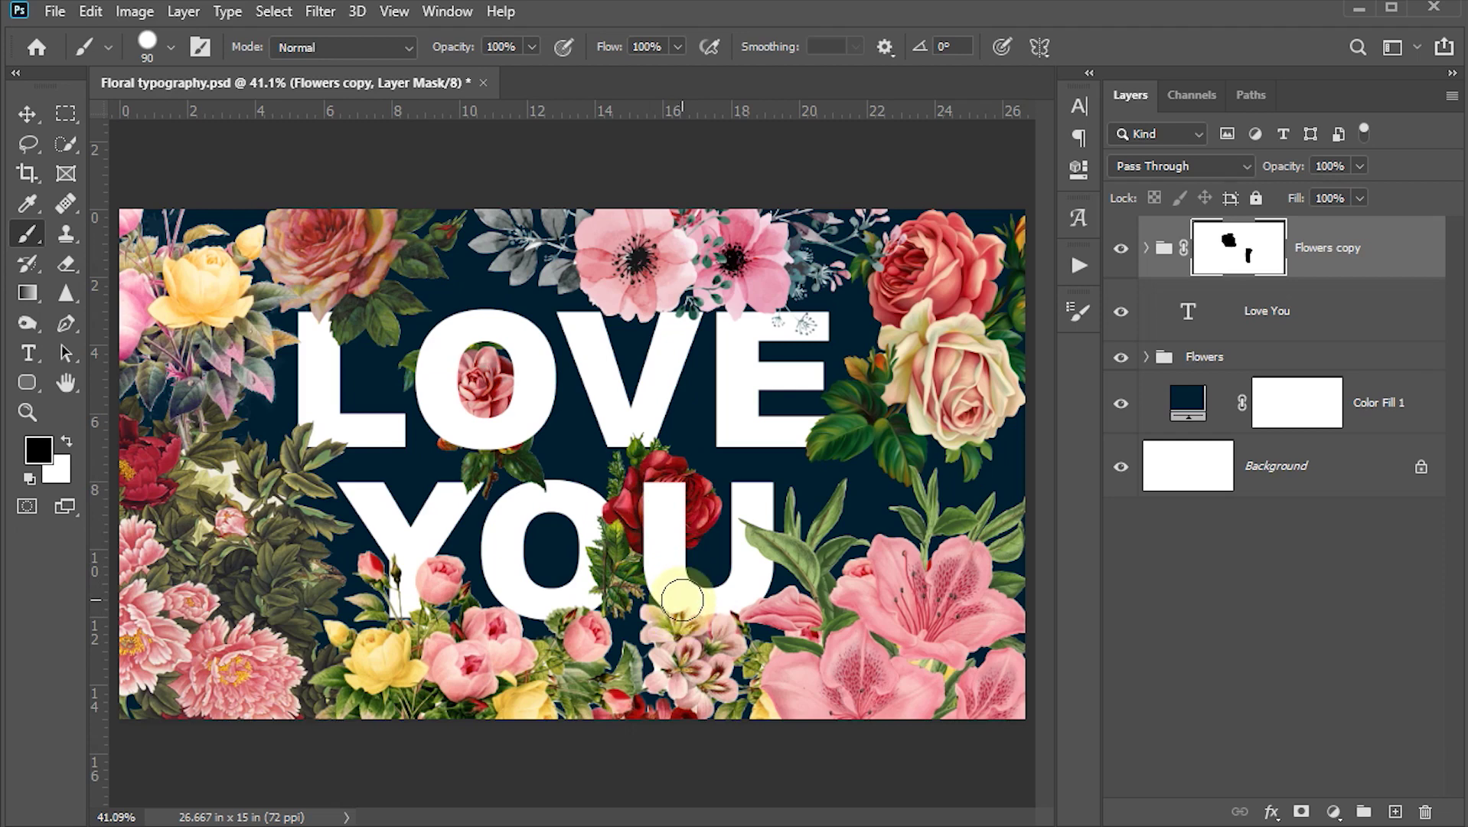
{"action": "key", "text": "x"}
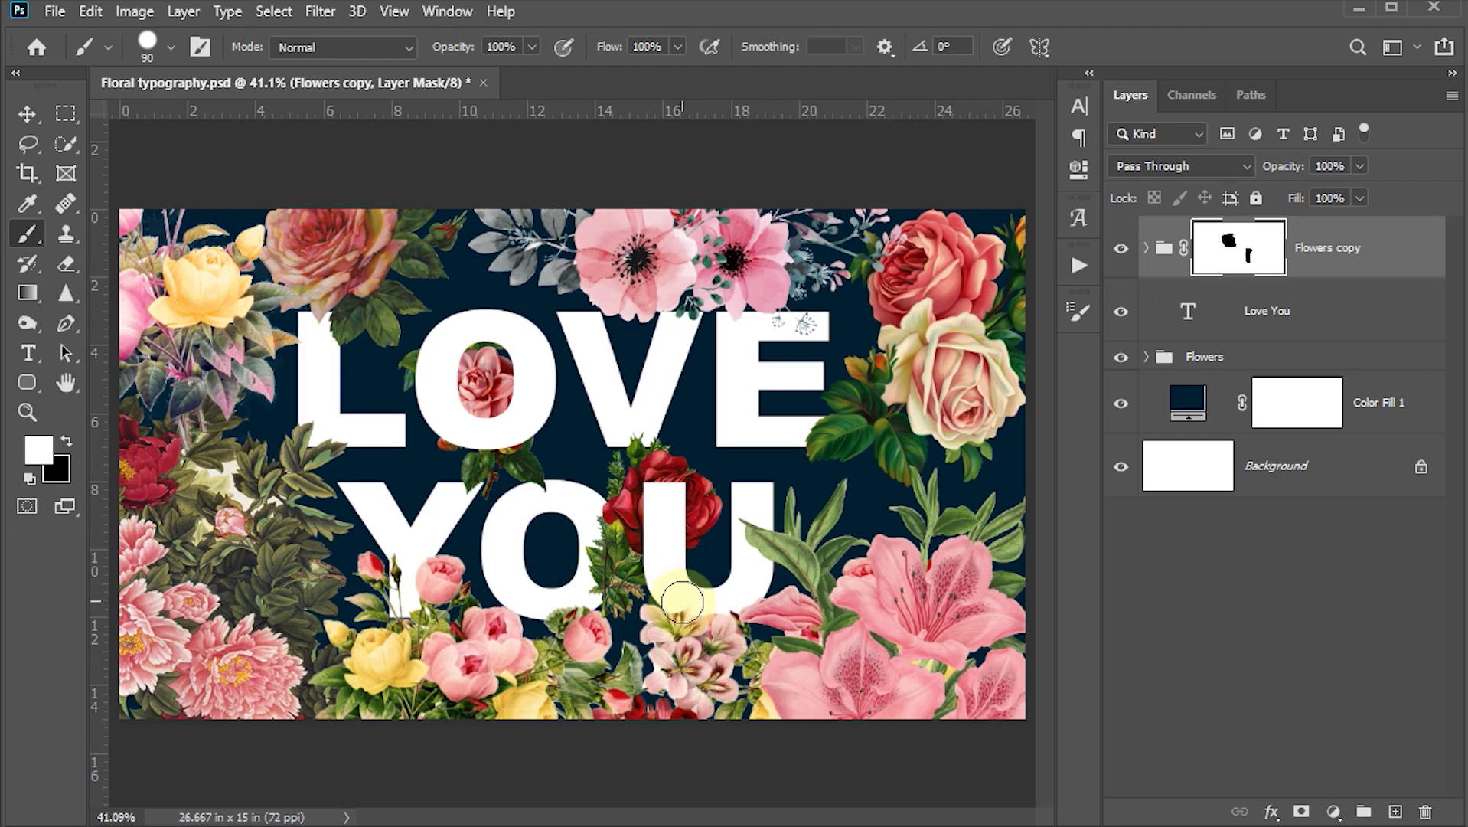
{"action": "left_click_drag", "start_coordinate": [682, 601], "coordinate": [684, 616]}
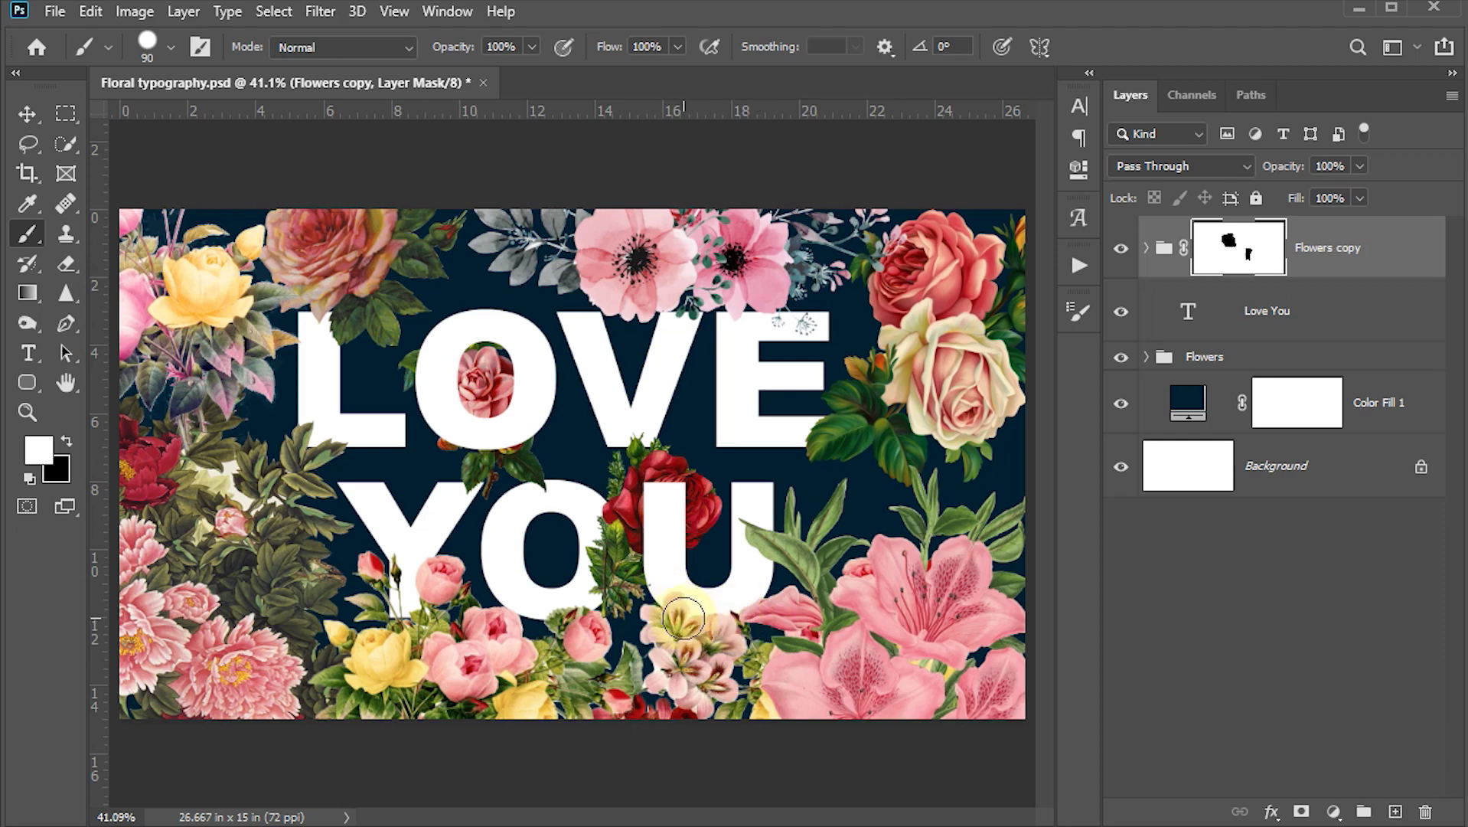
{"action": "key", "text": "x"}
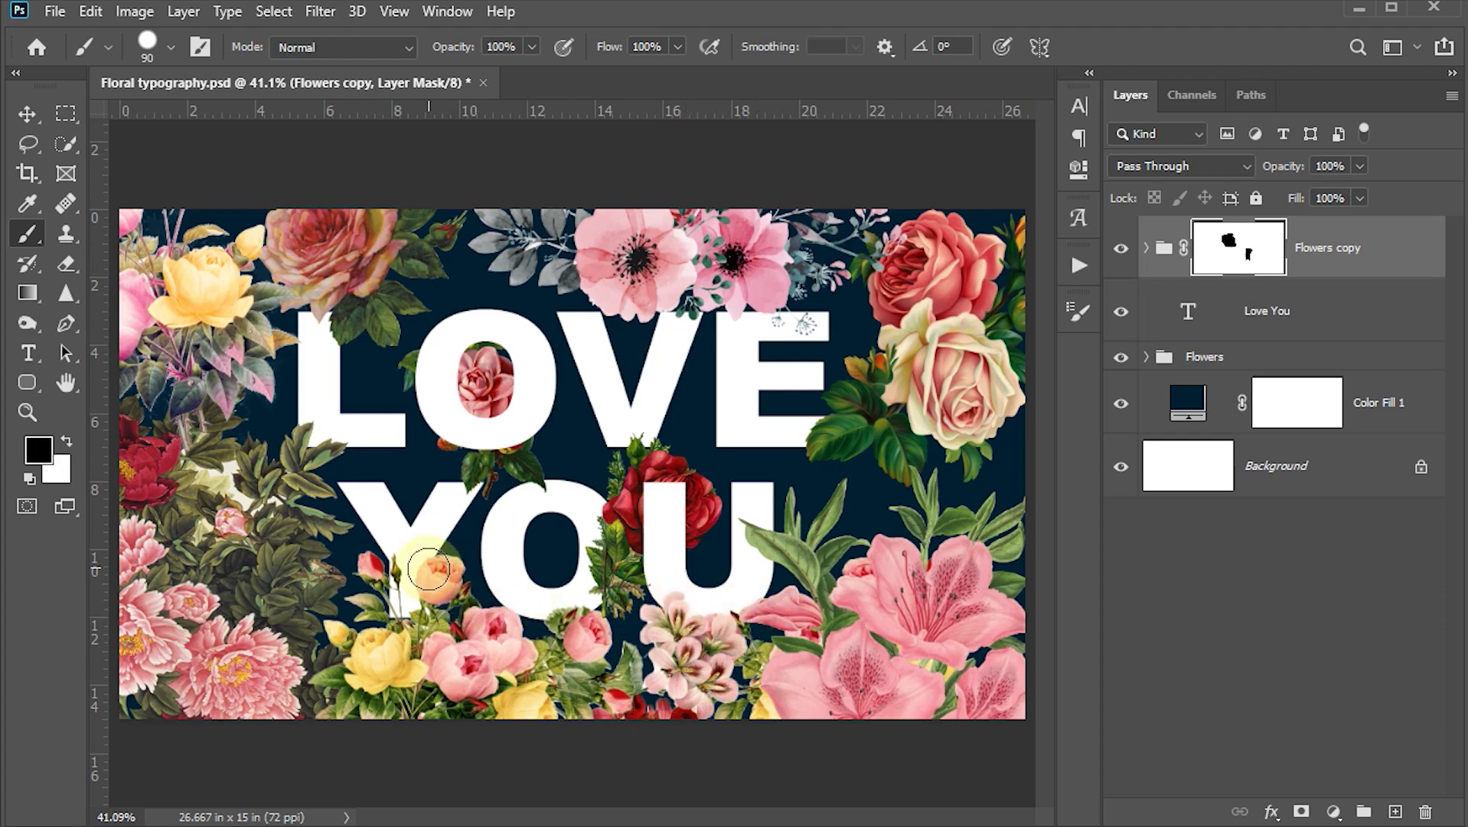
{"action": "mouse_move", "coordinate": [429, 568]}
{"action": "left_mouse_down"}
{"action": "mouse_move", "coordinate": [444, 642]}
{"action": "mouse_move", "coordinate": [454, 631]}
{"action": "left_mouse_up"}
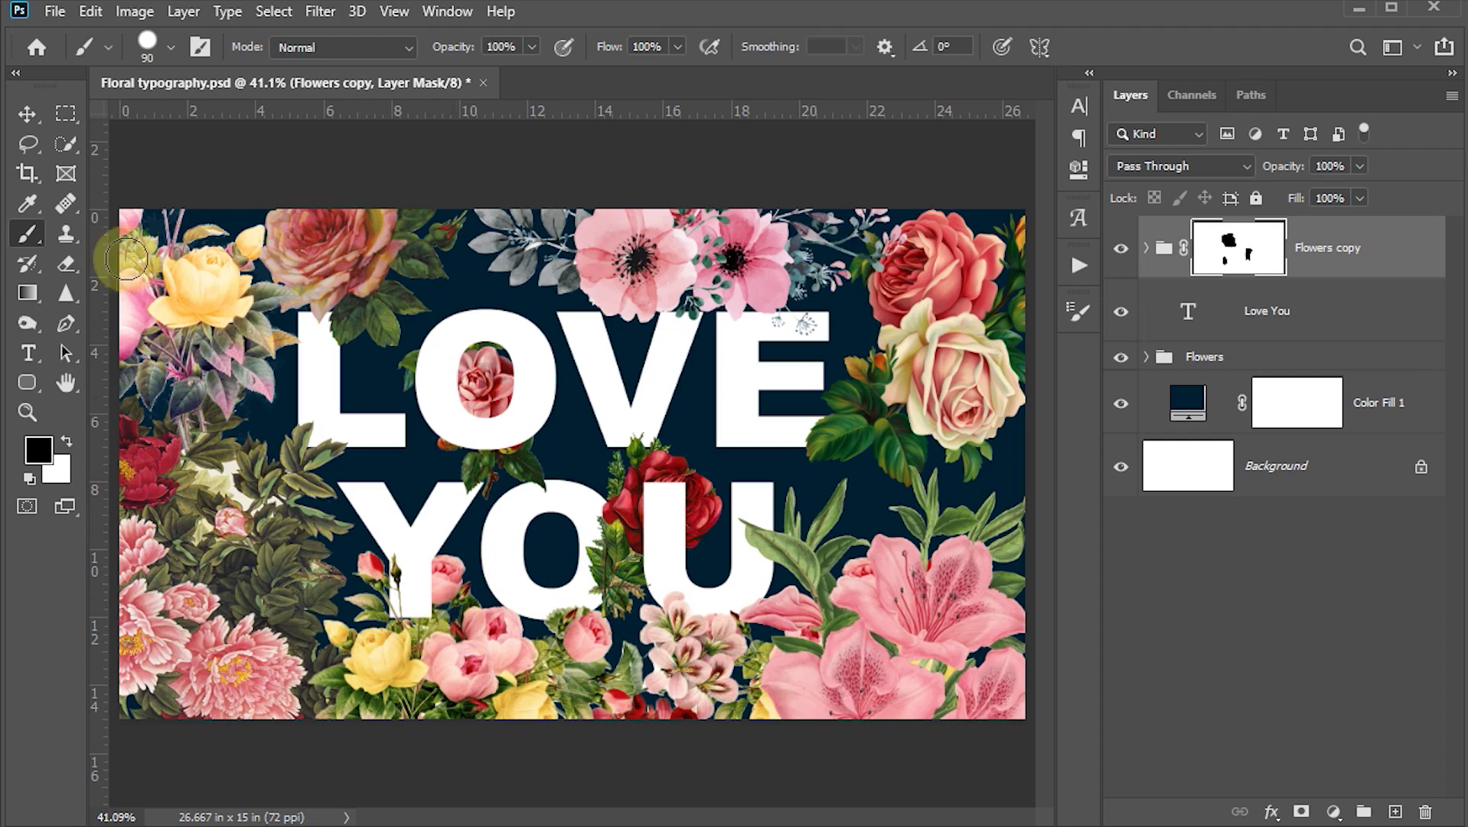
{"action": "left_click", "coordinate": [33, 113]}
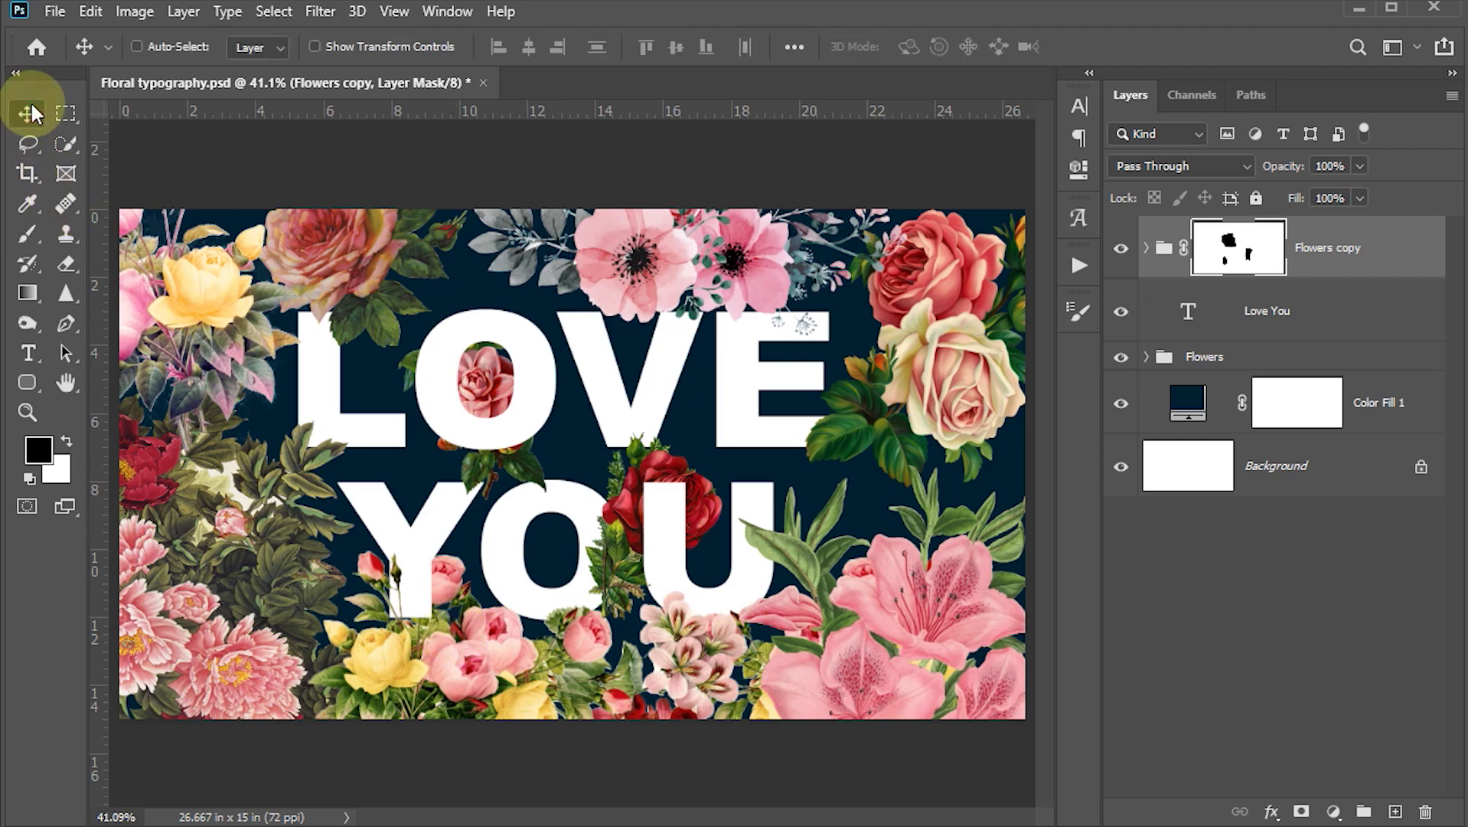
- Add a drop shadow to the LOVE YOU text layer with a 120° angle and 35% opacity
{"action": "left_click", "coordinate": [1277, 313]}
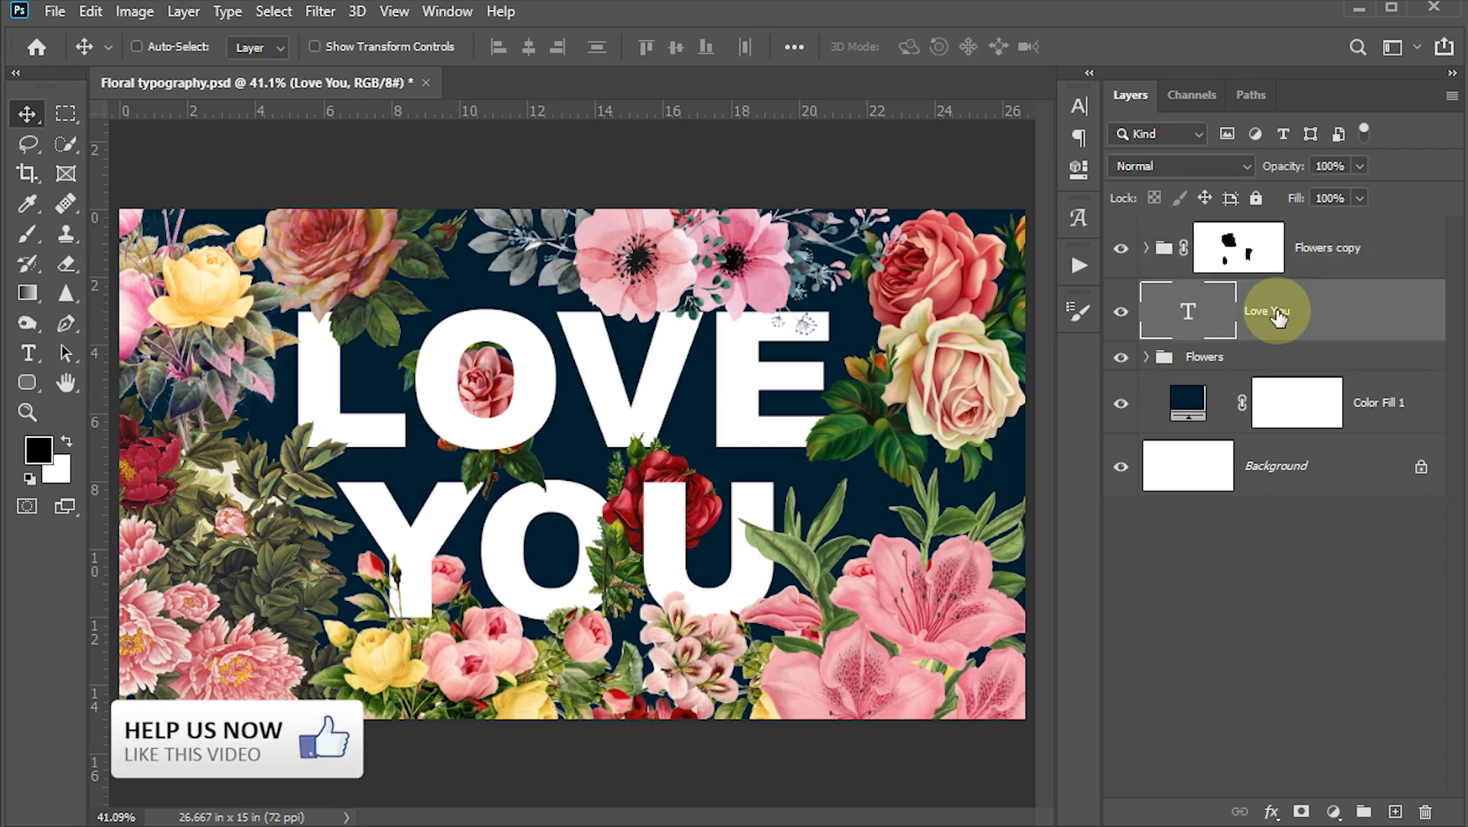
{"action": "left_click", "coordinate": [1271, 812]}
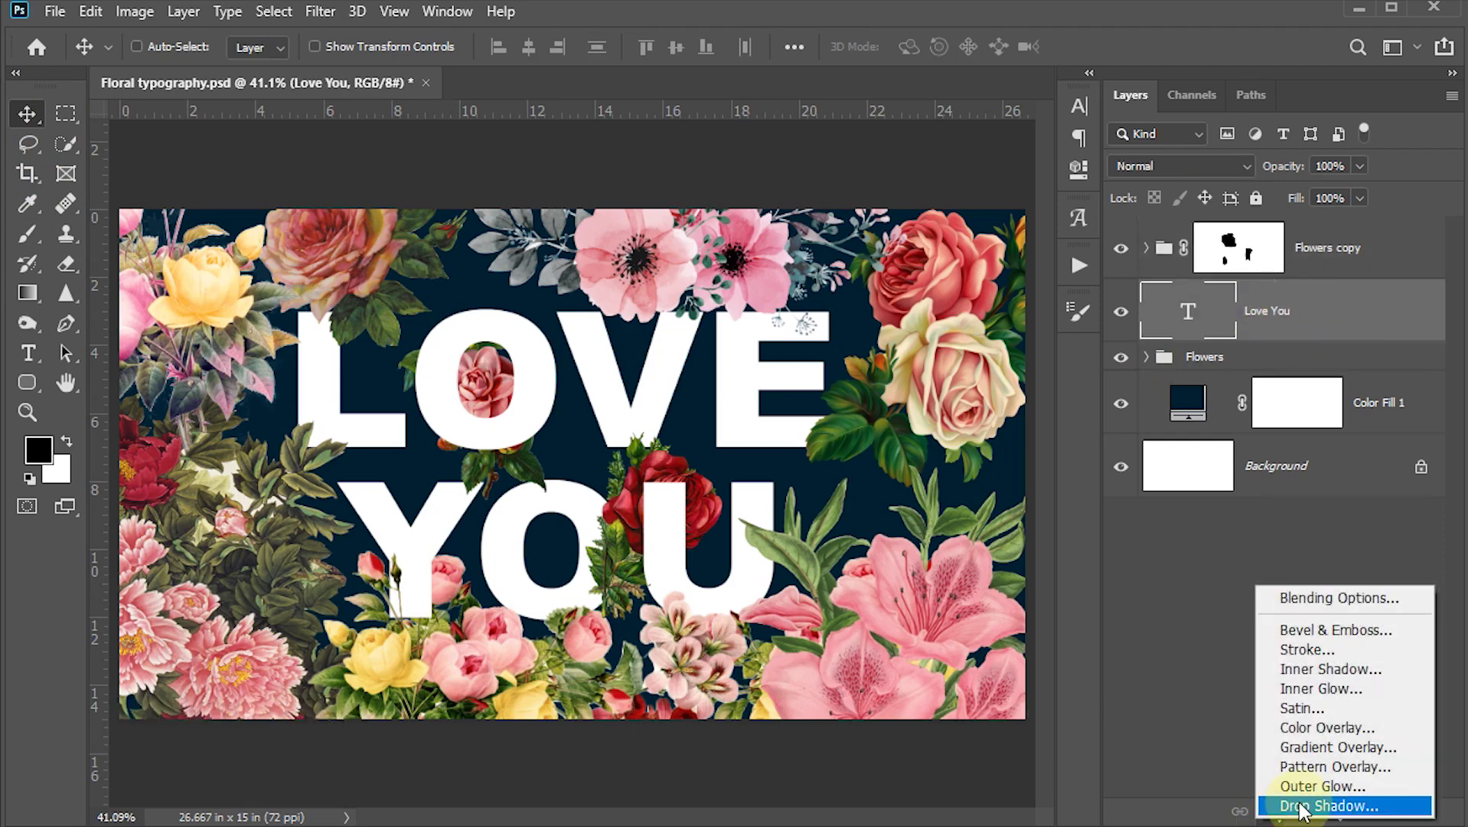
{"action": "left_click", "coordinate": [1299, 806]}
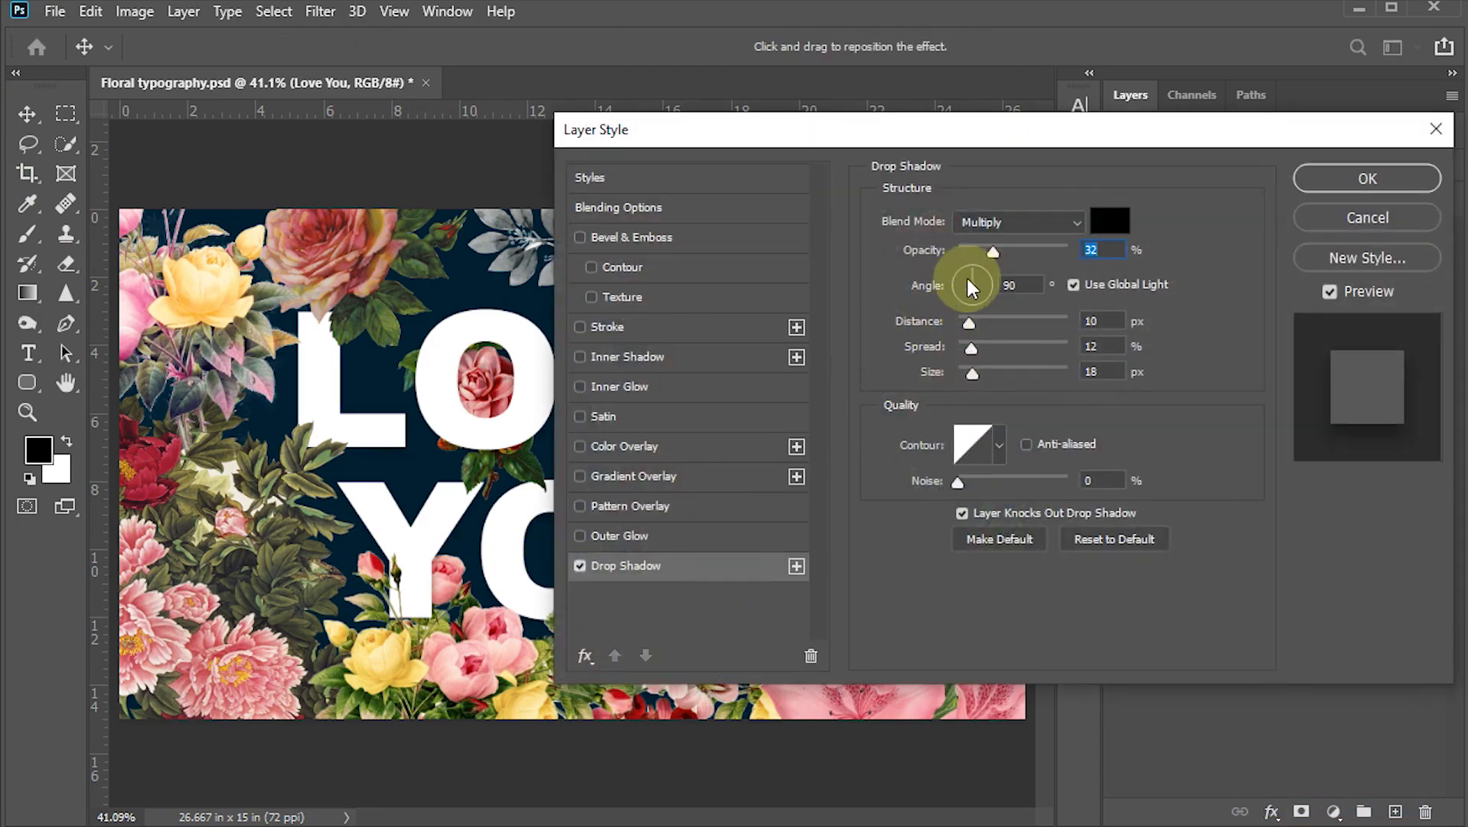
{"action": "left_click", "coordinate": [1028, 286]}
{"action": "type", "text": "120"}
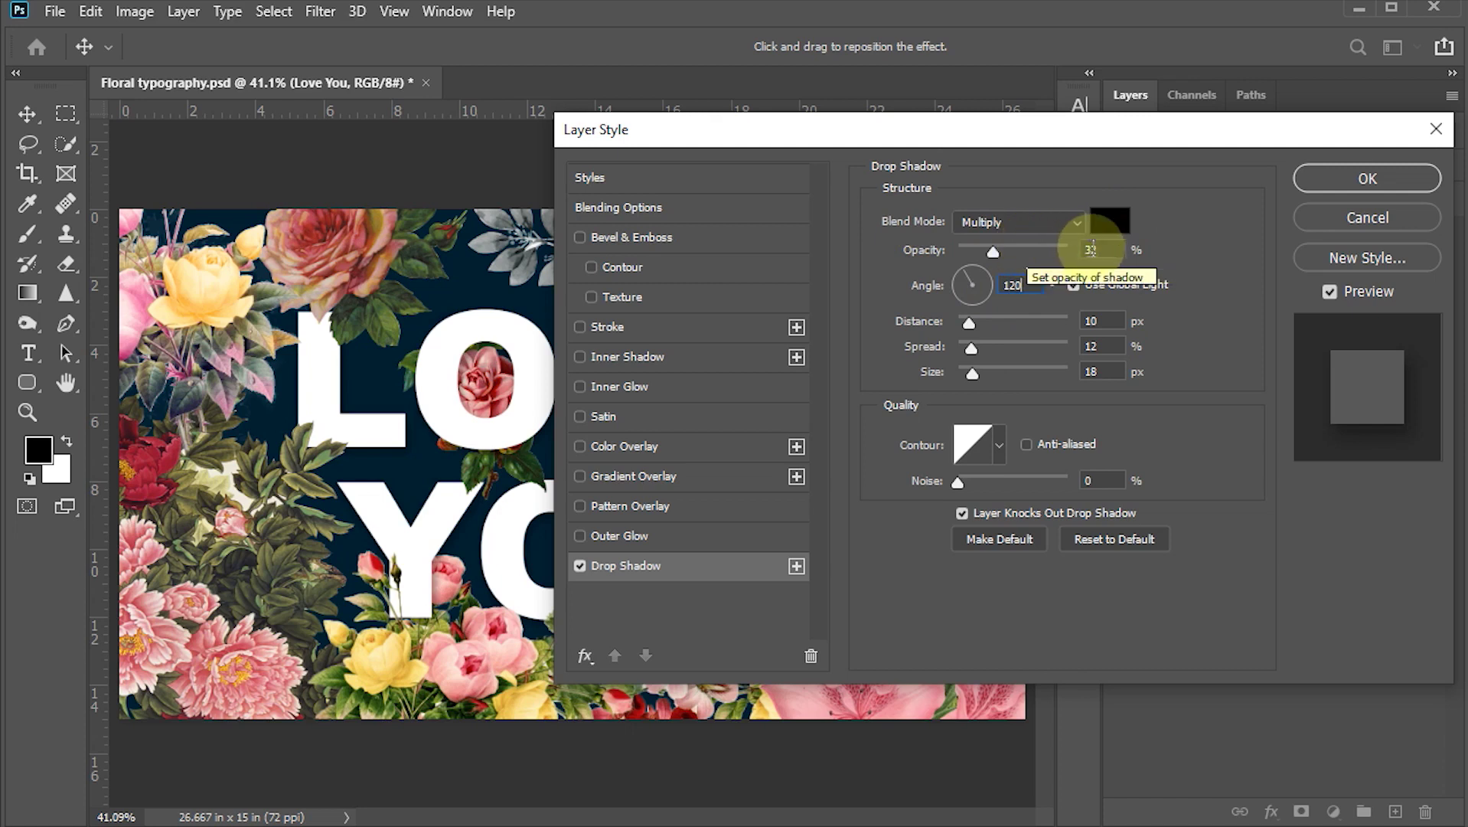
{"action": "left_click", "coordinate": [1090, 249]}
{"action": "type", "text": "35"}
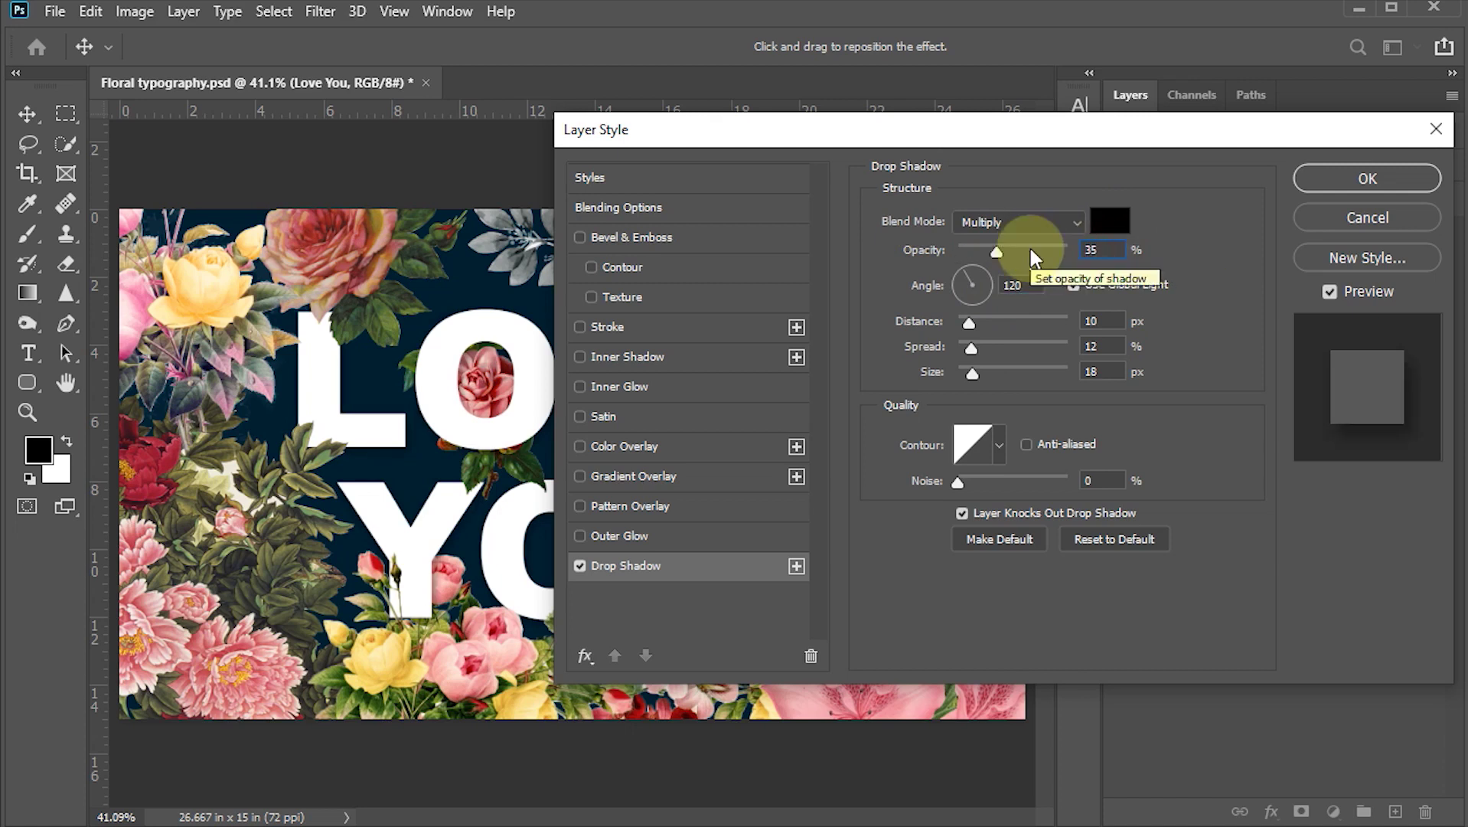
- Set the shadow to distance 14, spread 10, size 12 and opacity 40%, then apply it
{"action": "double_click", "coordinate": [1100, 321]}
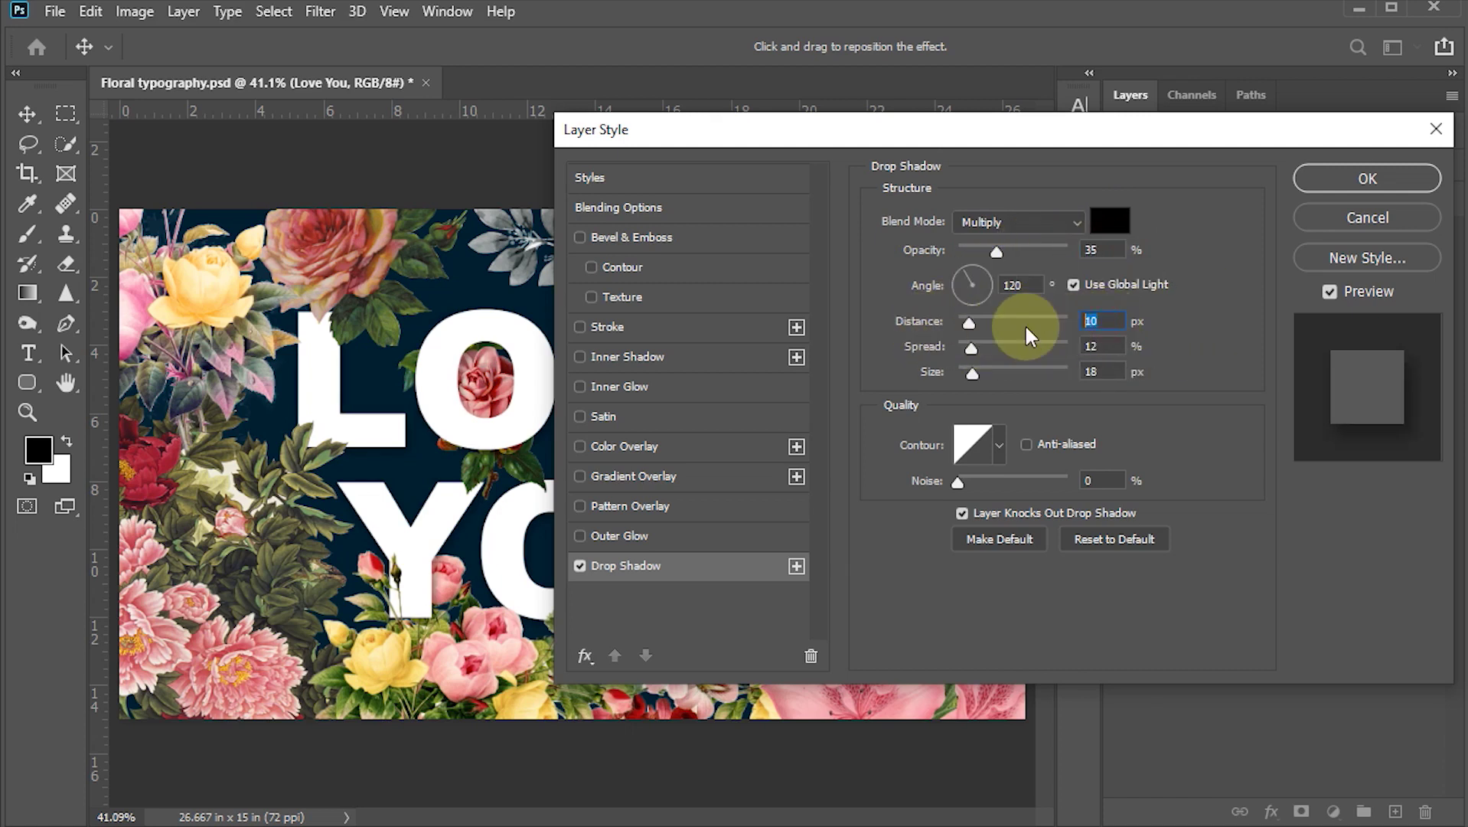
{"action": "type", "text": "14"}
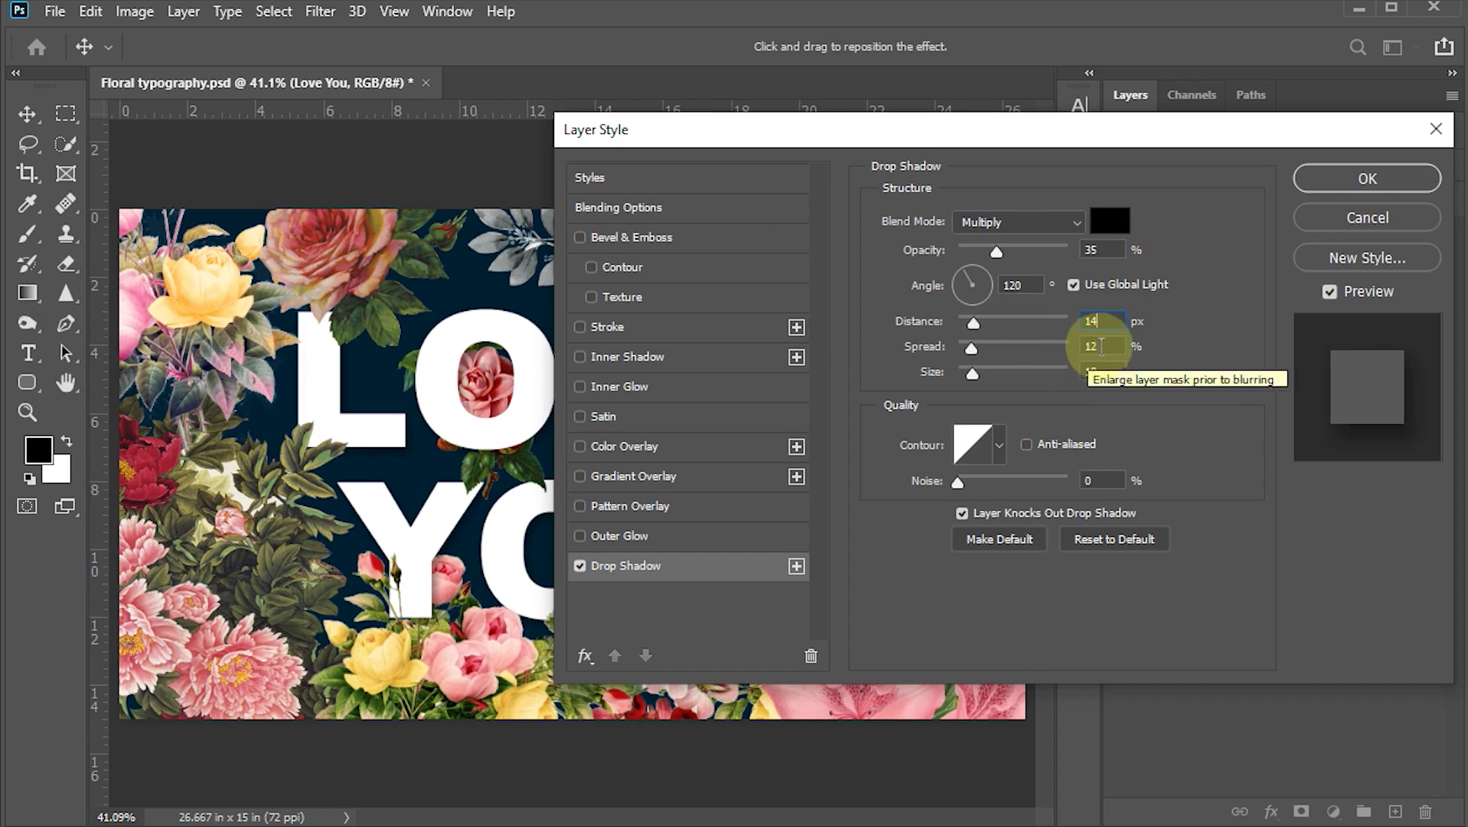
{"action": "key", "text": "Tab"}
{"action": "type", "text": "10"}
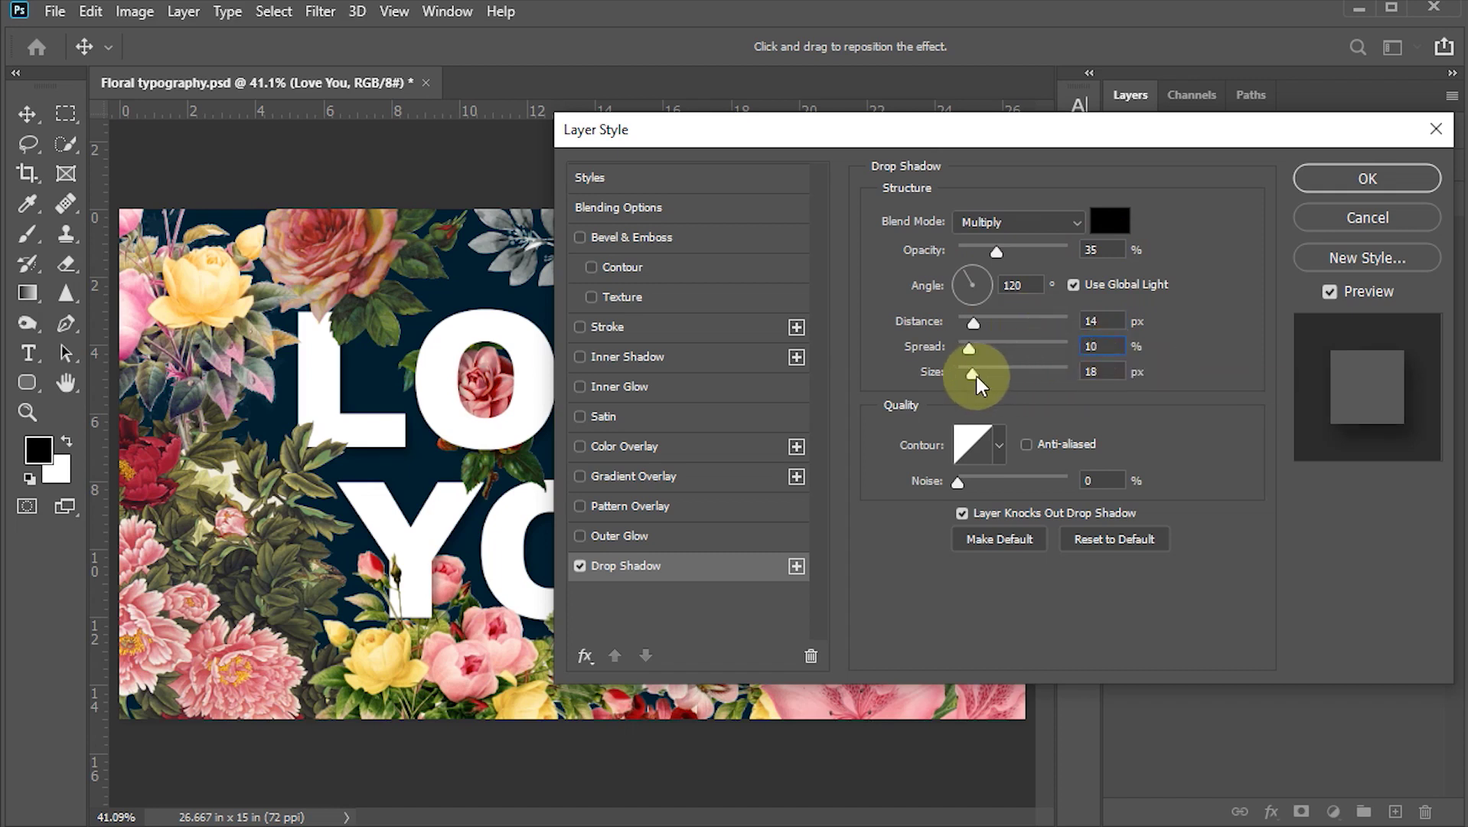
{"action": "left_click_drag", "start_coordinate": [975, 371], "coordinate": [974, 375]}
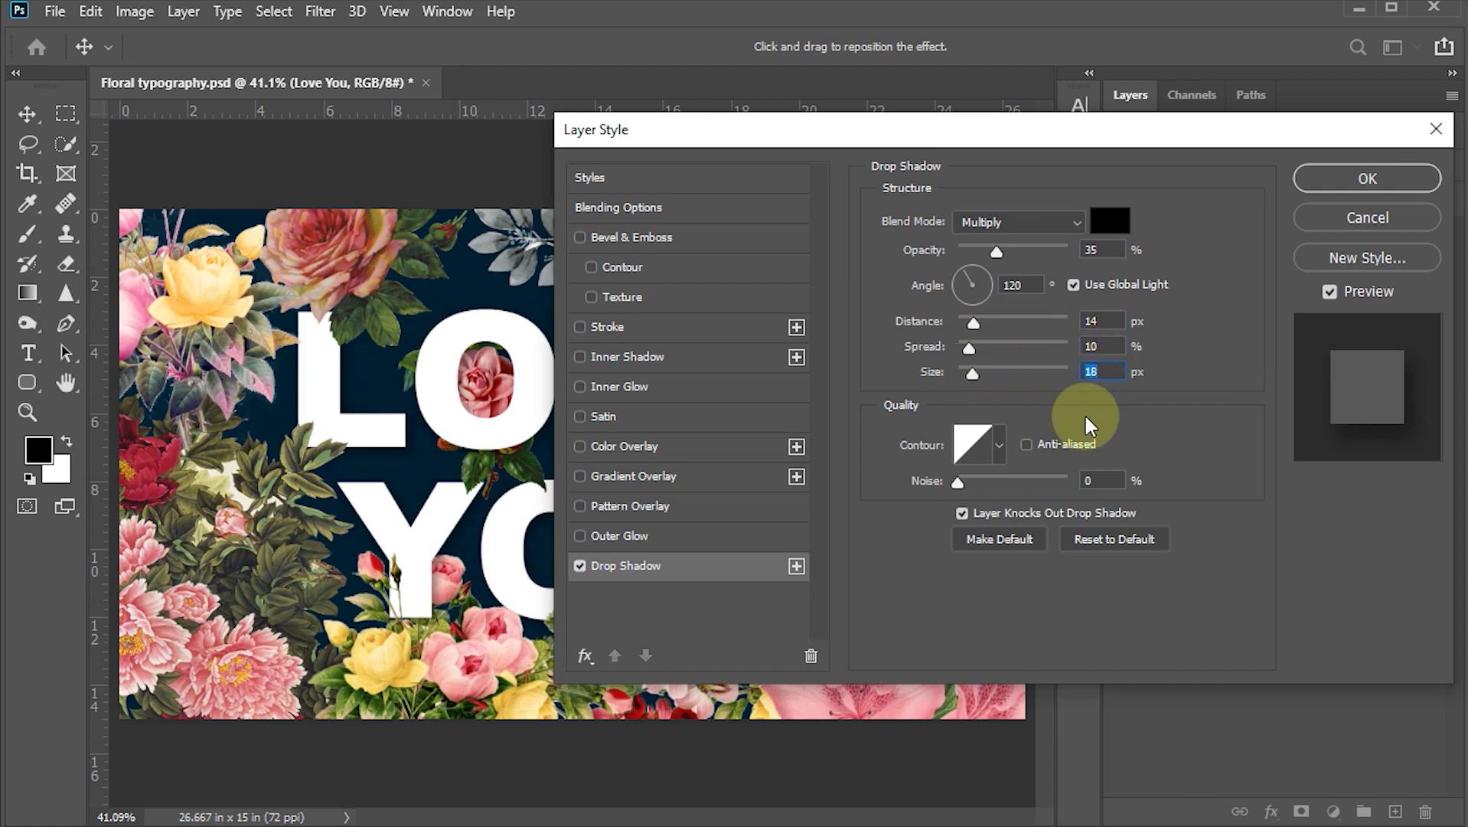
{"action": "type", "text": "12"}
{"action": "left_click_drag", "start_coordinate": [963, 131], "coordinate": [1111, 131]}
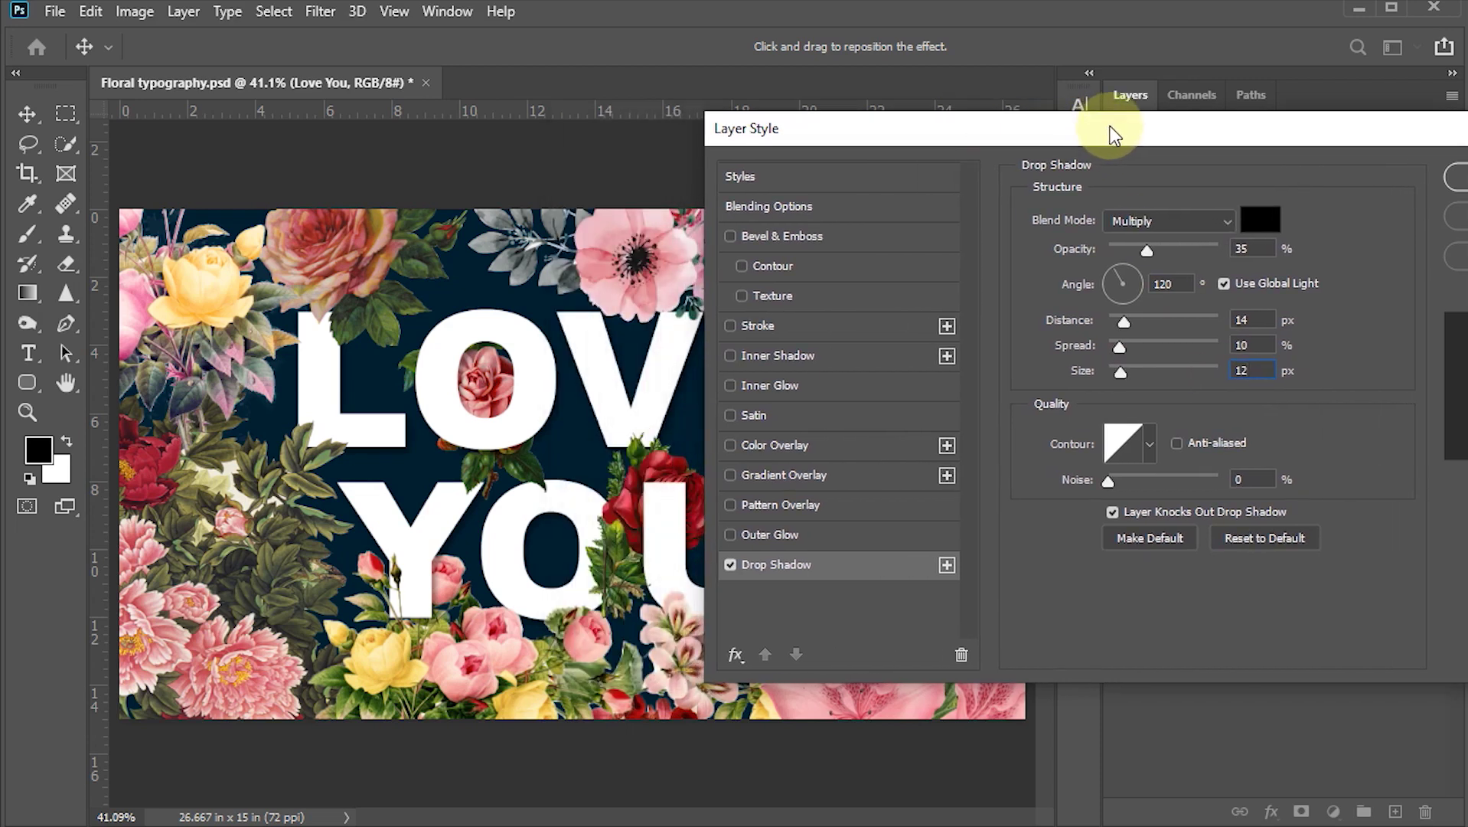
{"action": "mouse_move", "coordinate": [1149, 251]}
{"action": "left_mouse_down"}
{"action": "mouse_move", "coordinate": [1192, 250]}
{"action": "mouse_move", "coordinate": [1160, 251]}
{"action": "left_mouse_up"}
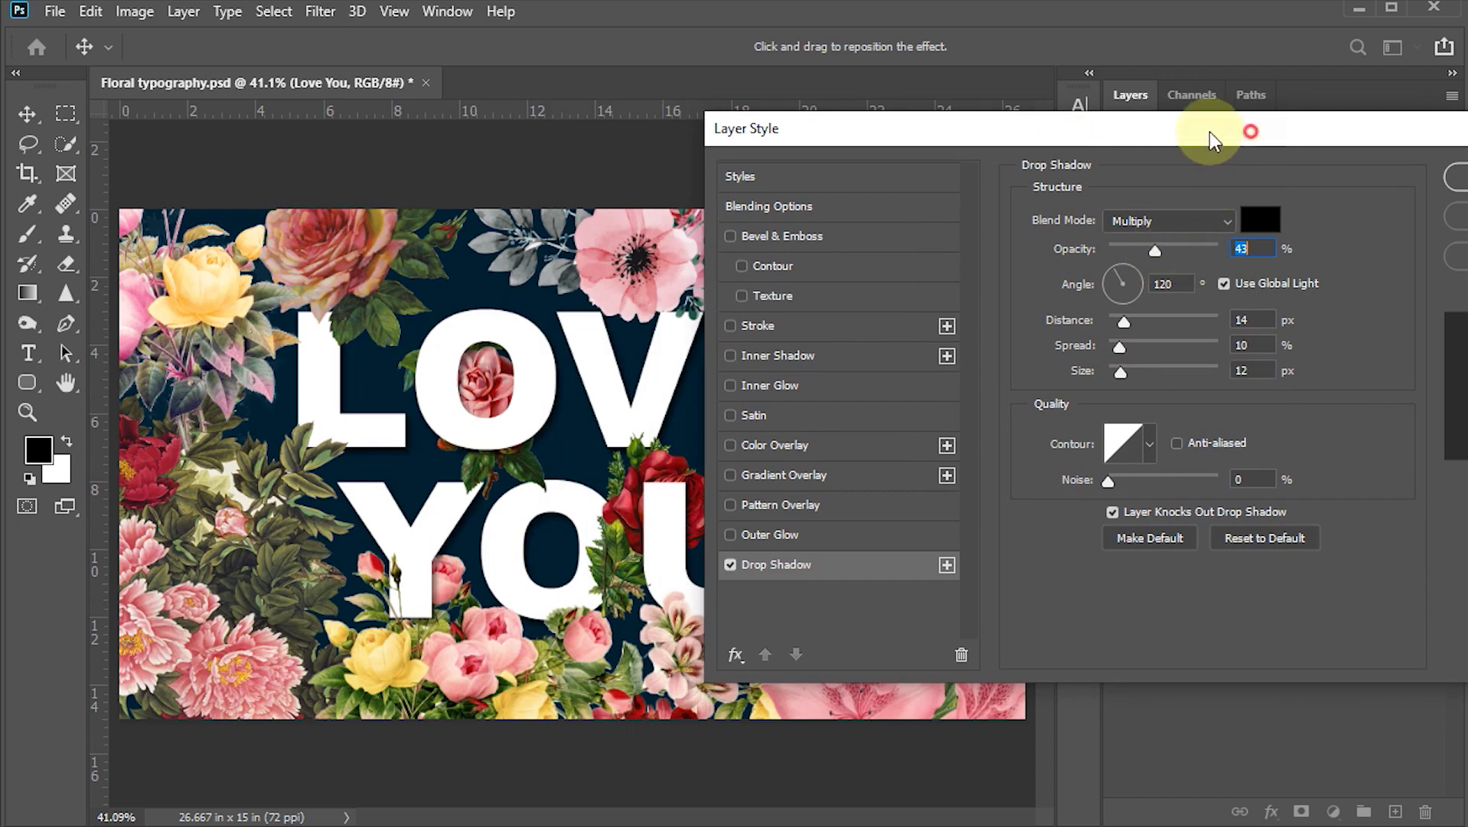
{"action": "left_click_drag", "start_coordinate": [1208, 131], "coordinate": [1135, 131]}
{"action": "type", "text": "40"}
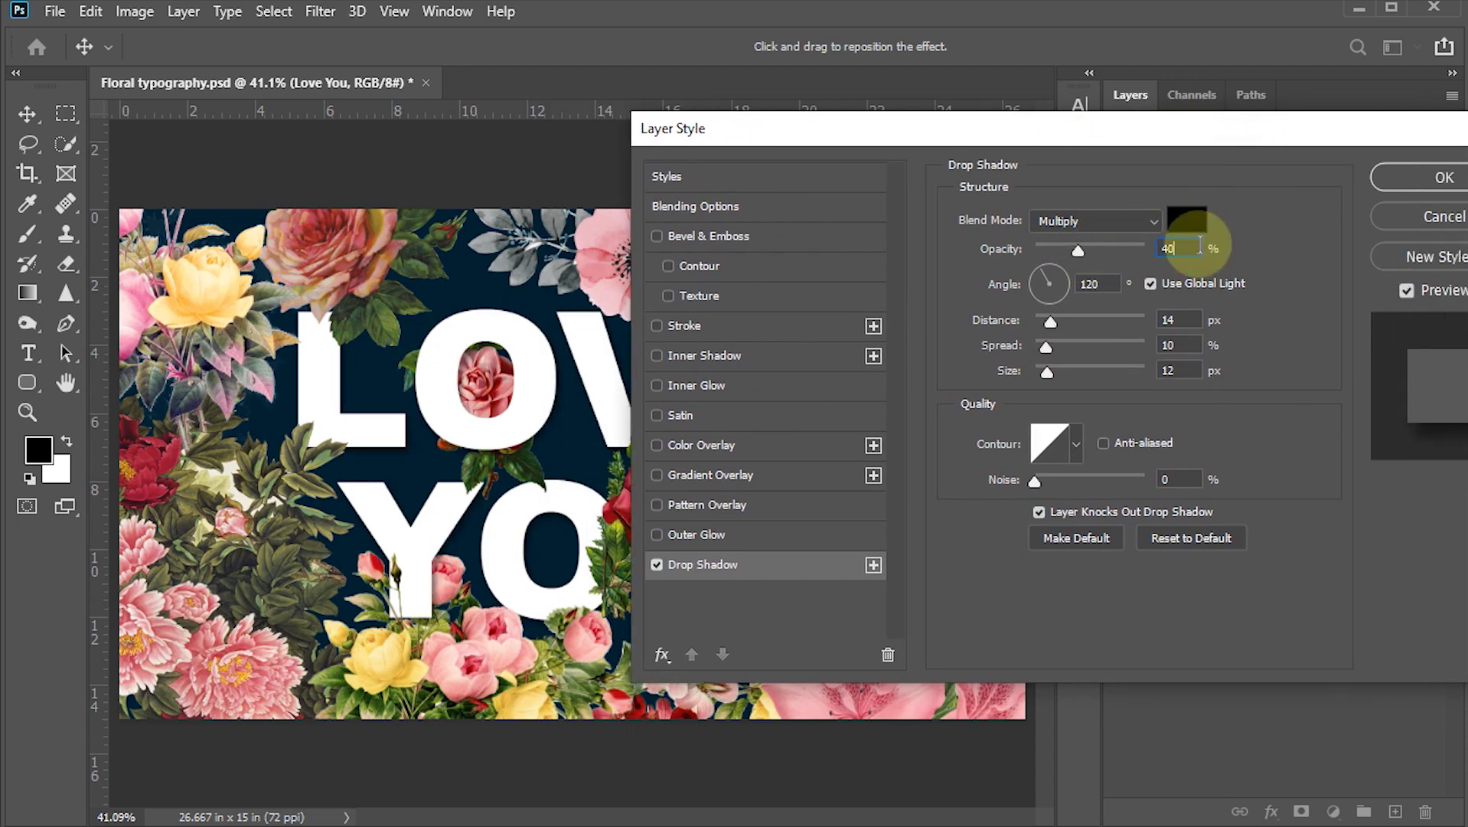
{"action": "left_click", "coordinate": [1396, 176]}
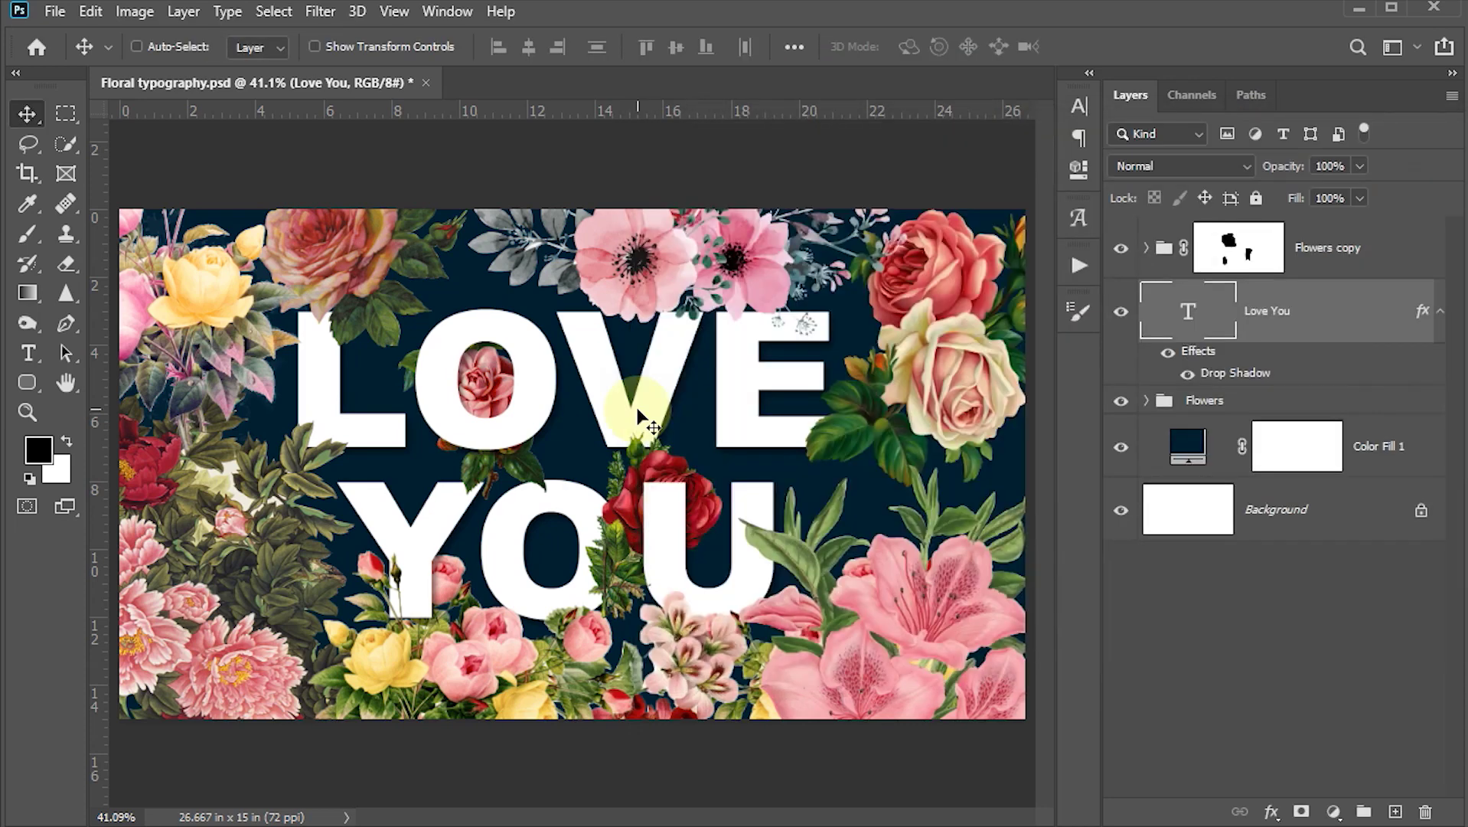
- Split the text's drop shadow into its own 'Love You's Drop Shadow' layer and nudge it on the canvas
{"action": "right_click", "coordinate": [1260, 379]}
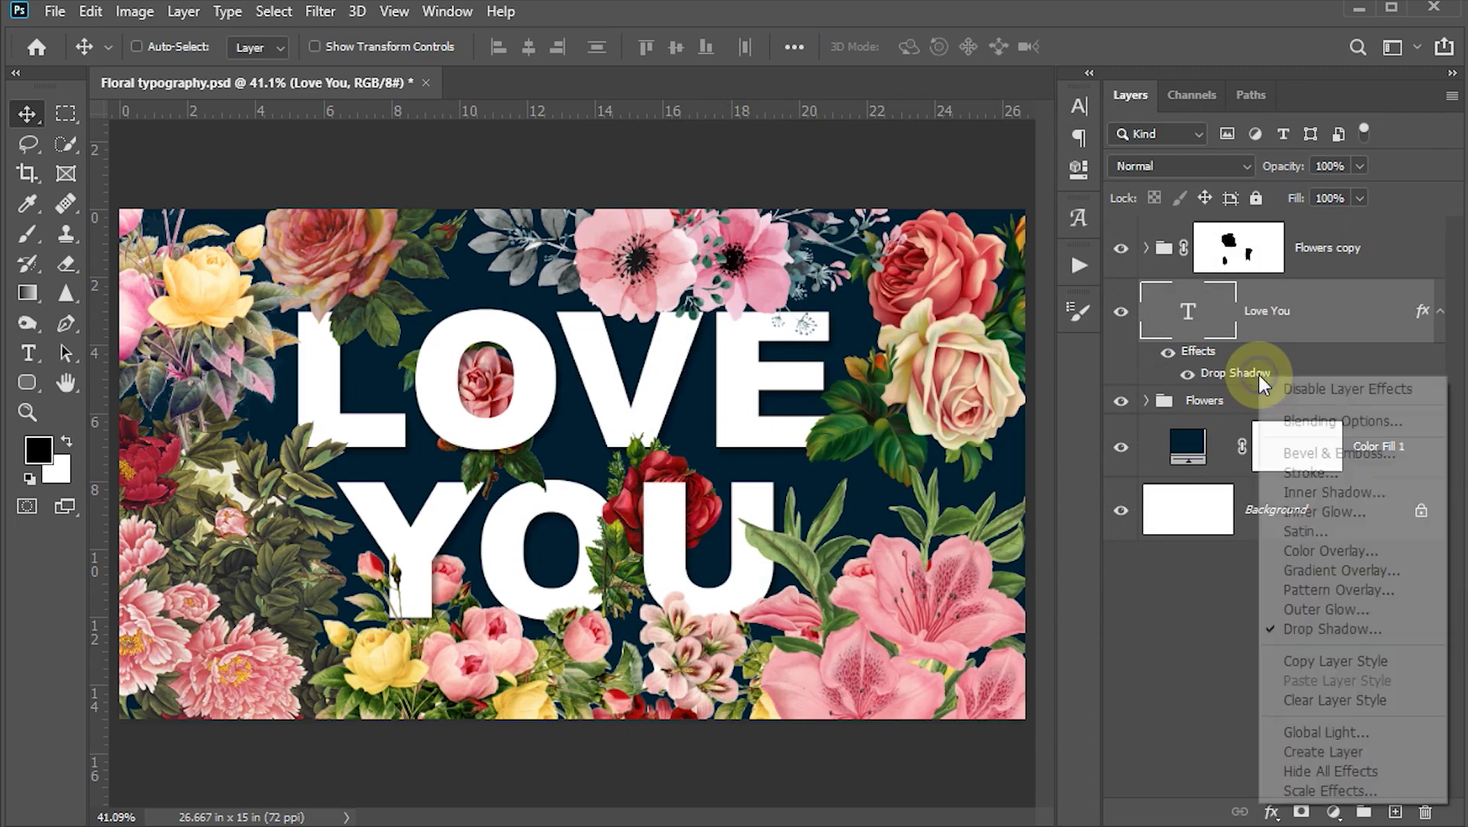
{"action": "left_click", "coordinate": [1318, 754]}
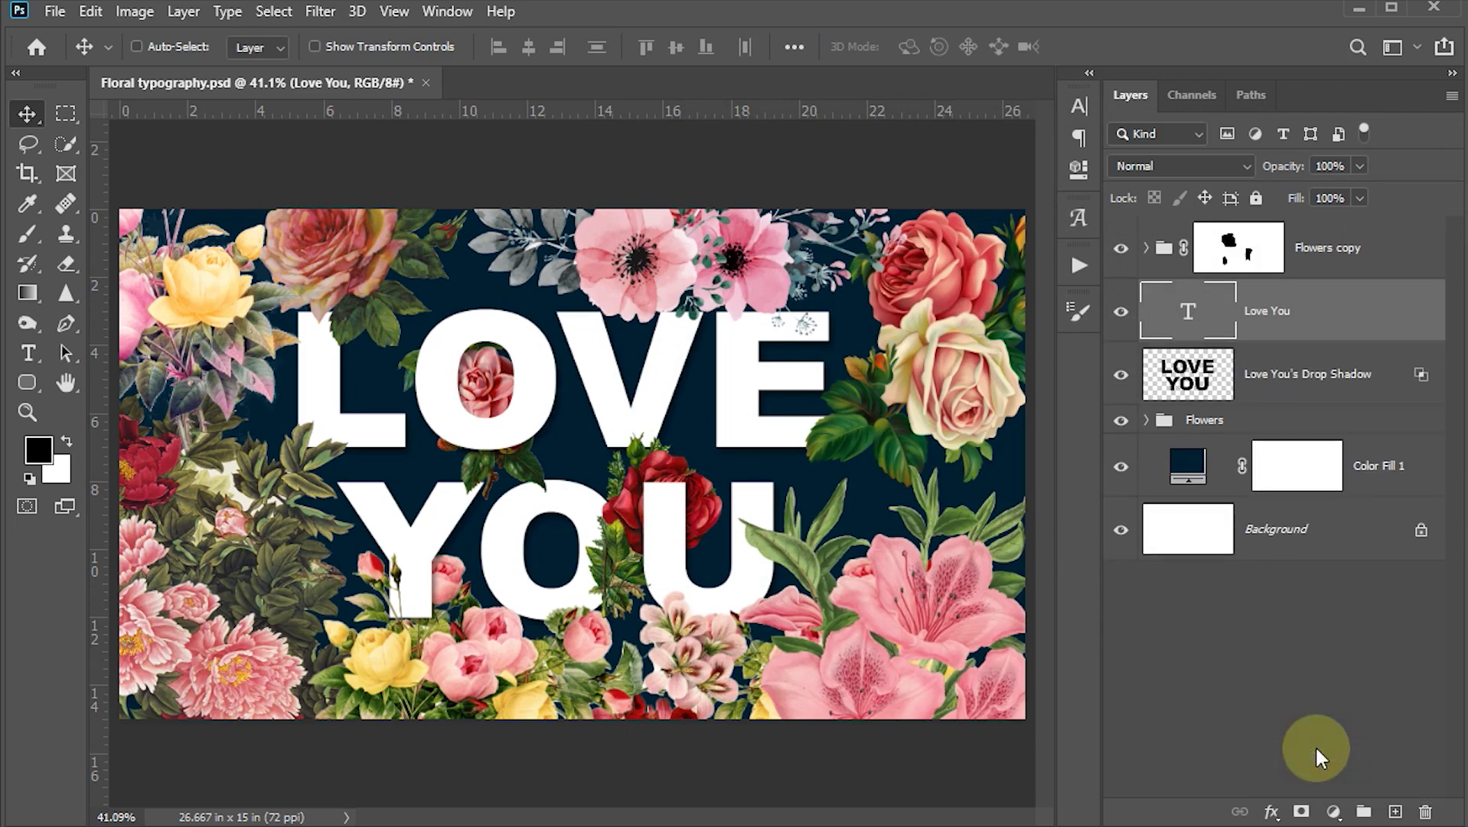
{"action": "left_click", "coordinate": [1123, 383]}
{"action": "left_click", "coordinate": [1127, 383]}
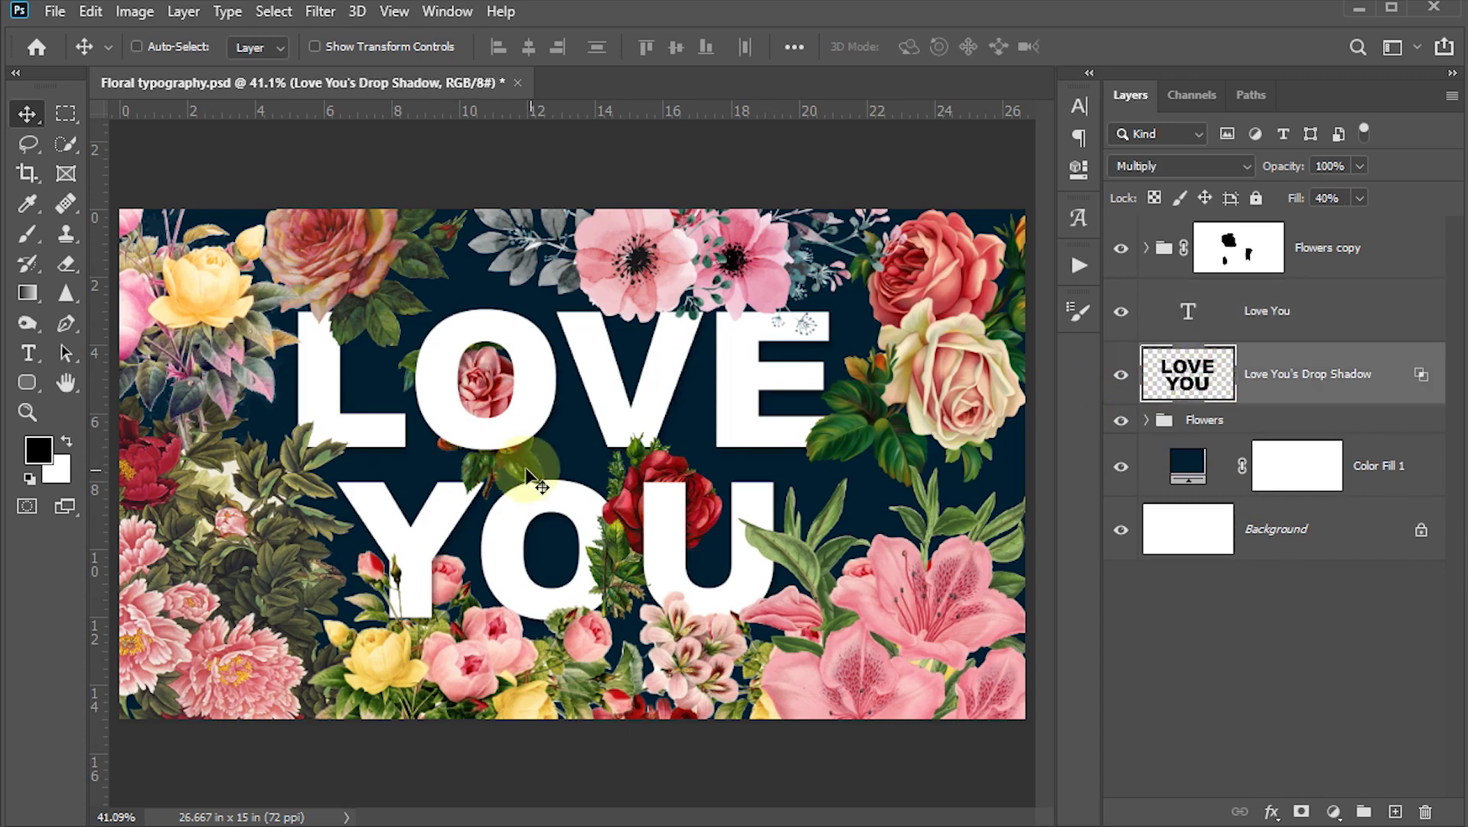
{"action": "mouse_move", "coordinate": [719, 485]}
{"action": "left_mouse_down"}
{"action": "mouse_move", "coordinate": [732, 555]}
{"action": "mouse_move", "coordinate": [705, 550]}
{"action": "left_mouse_up"}
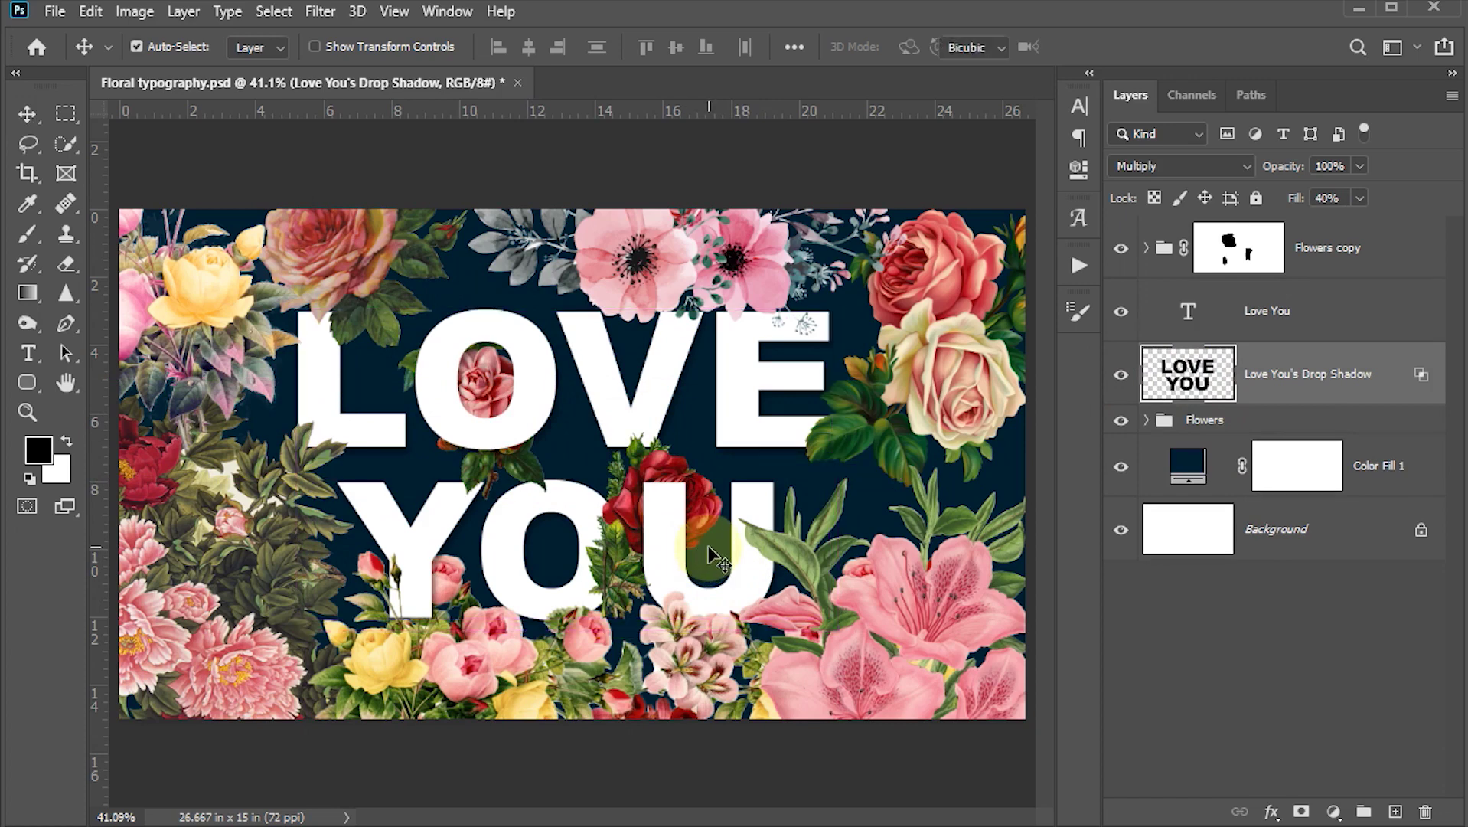
- Warp the LOVE YOU shadow layer so its left, top and bottom edges bow outward
{"action": "key", "text": "ctrl+t"}
{"action": "right_click", "coordinate": [597, 425]}
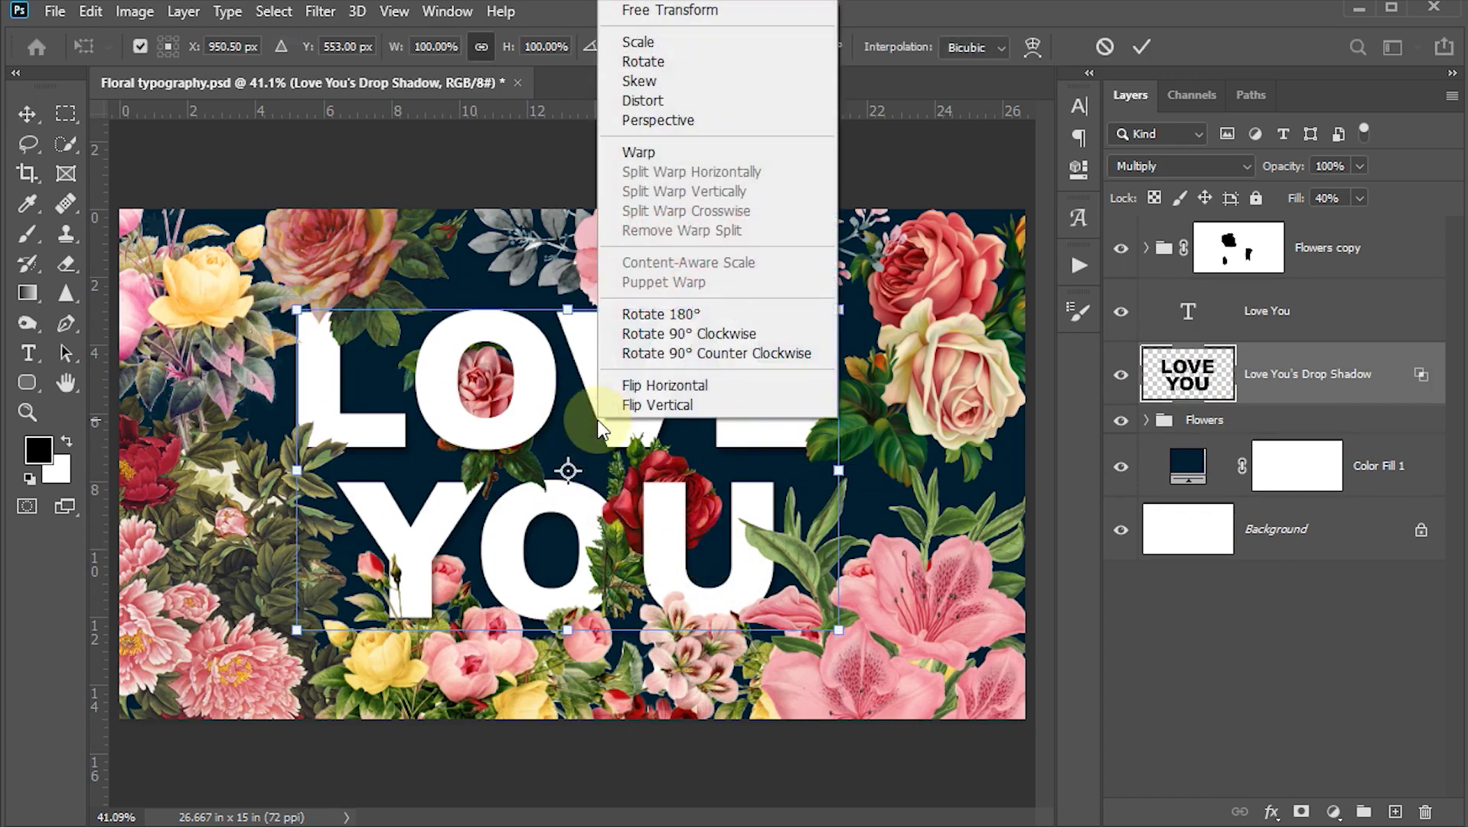
{"action": "left_click", "coordinate": [624, 157]}
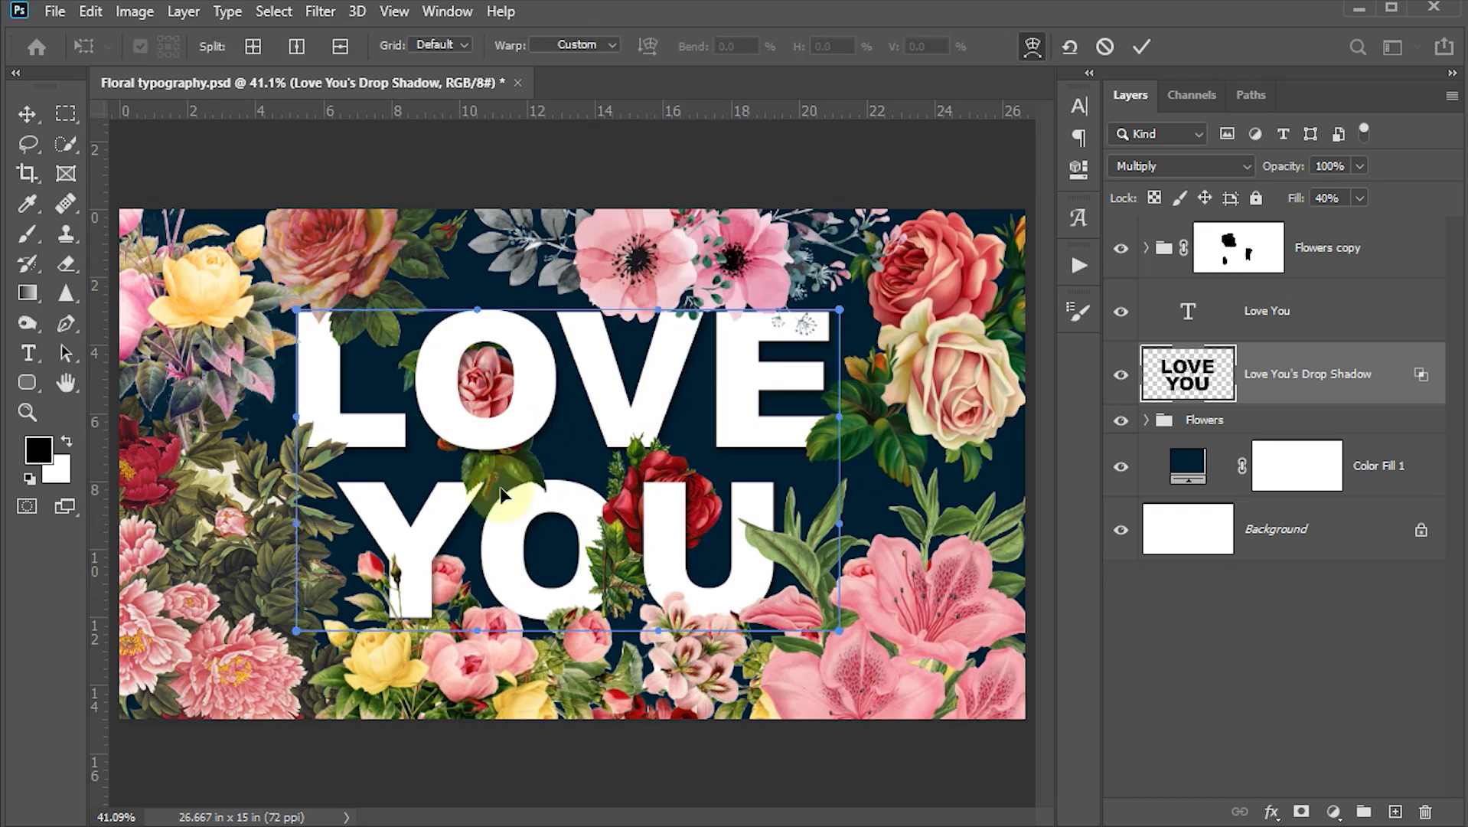
{"action": "left_click_drag", "start_coordinate": [357, 470], "coordinate": [340, 459]}
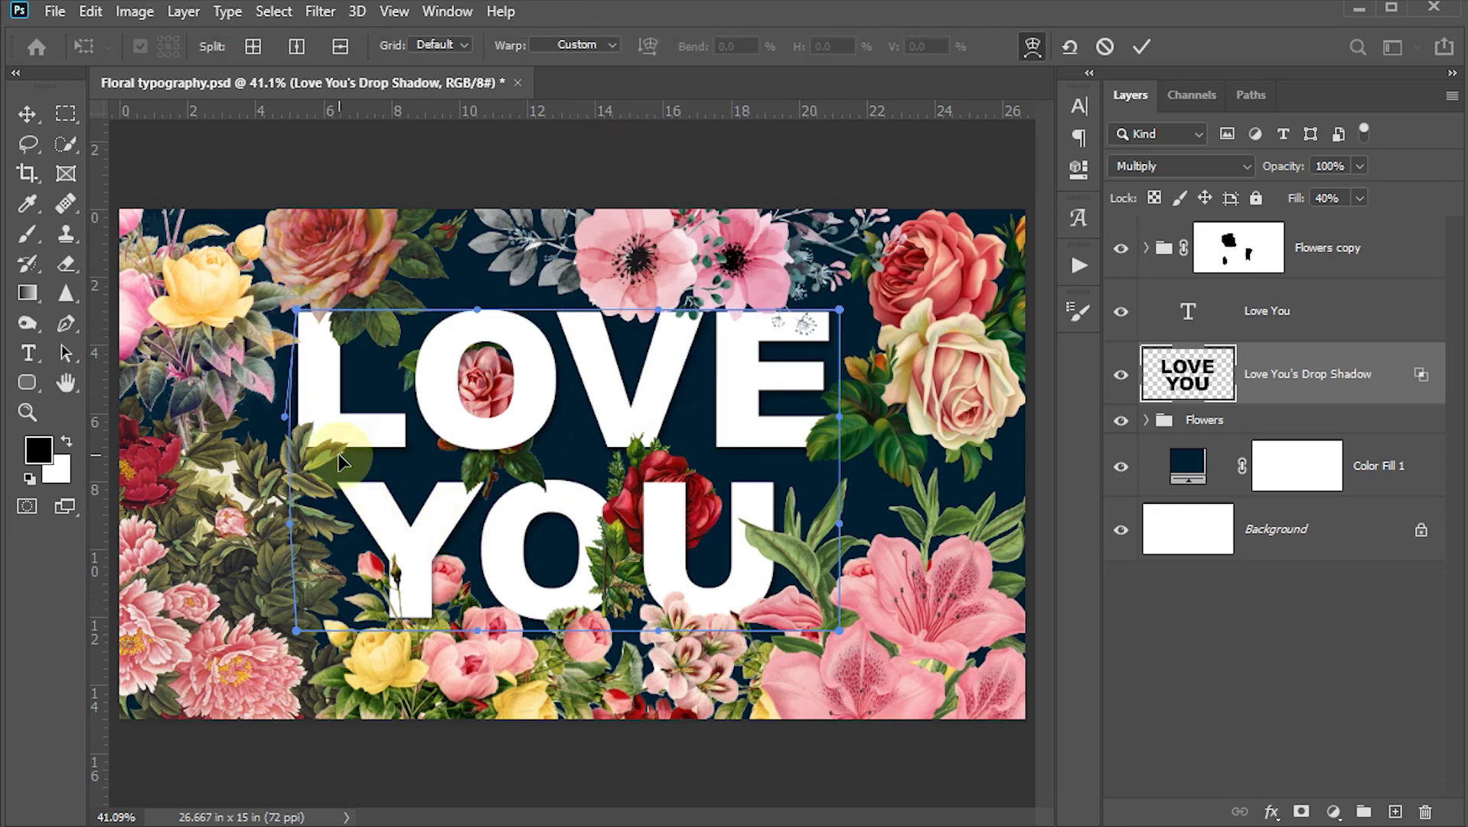
{"action": "left_click_drag", "start_coordinate": [369, 358], "coordinate": [364, 349]}
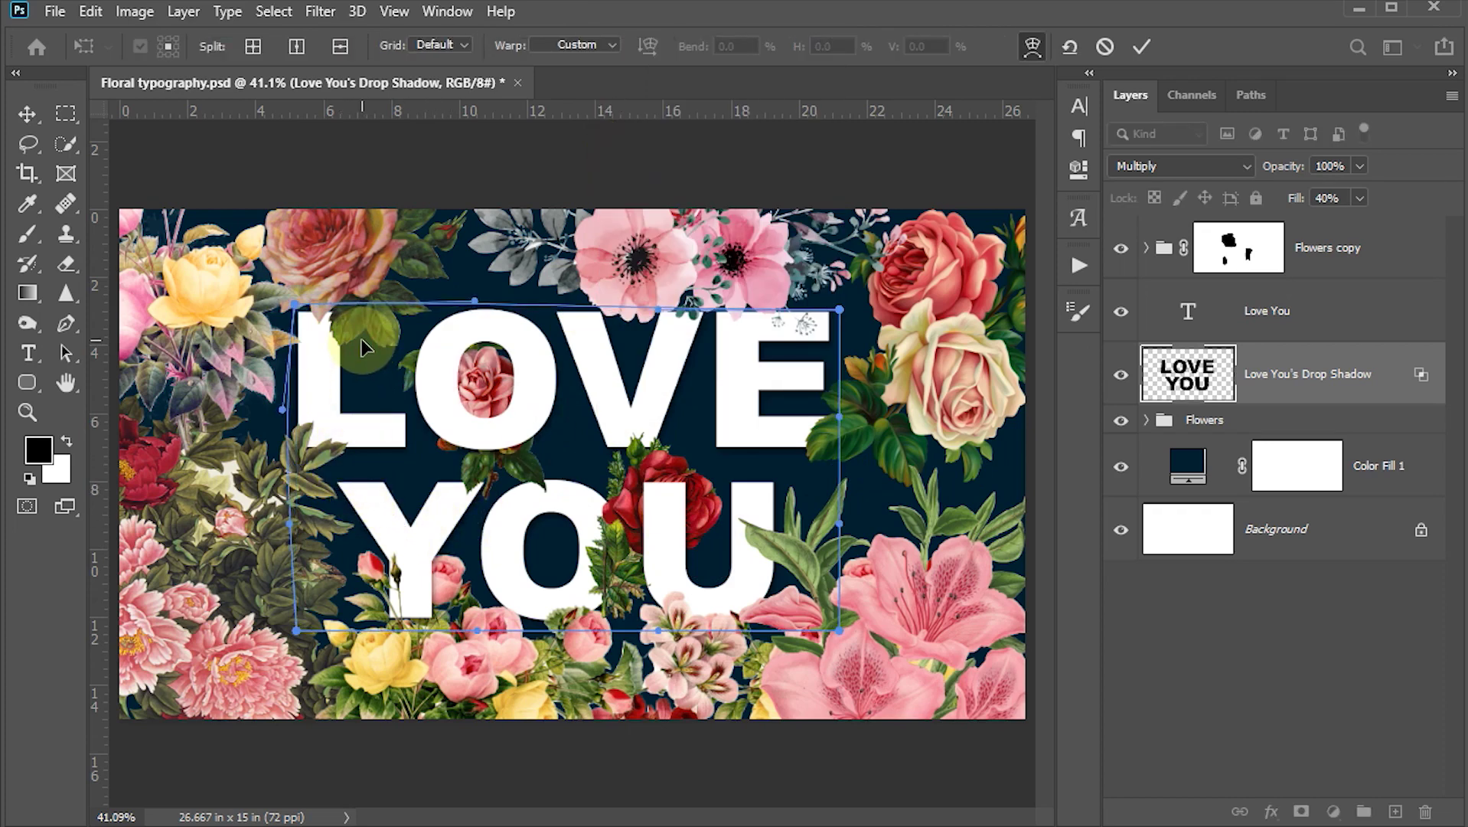
{"action": "left_click_drag", "start_coordinate": [538, 595], "coordinate": [538, 604]}
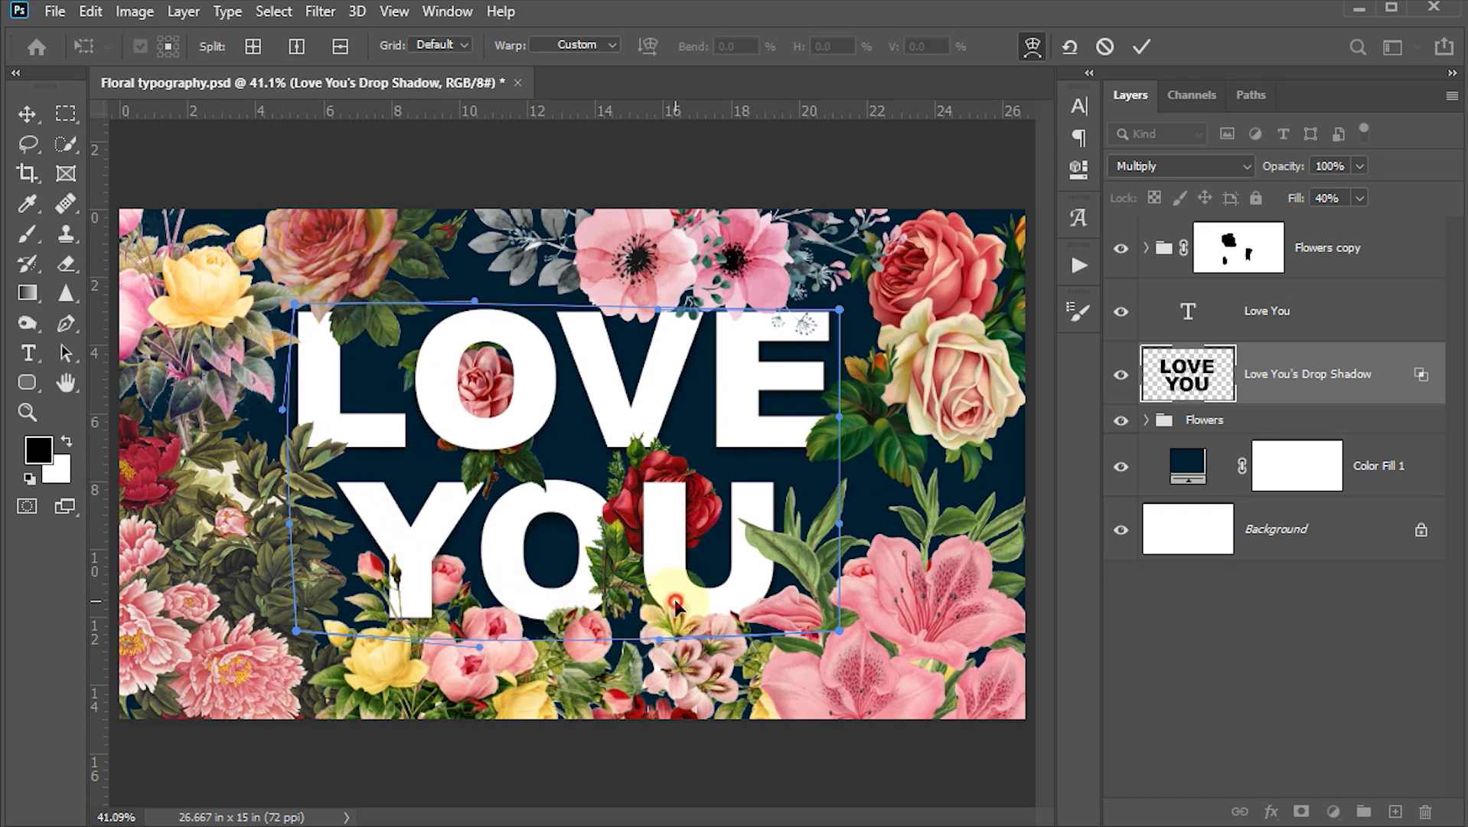
{"action": "left_click_drag", "start_coordinate": [672, 604], "coordinate": [676, 612]}
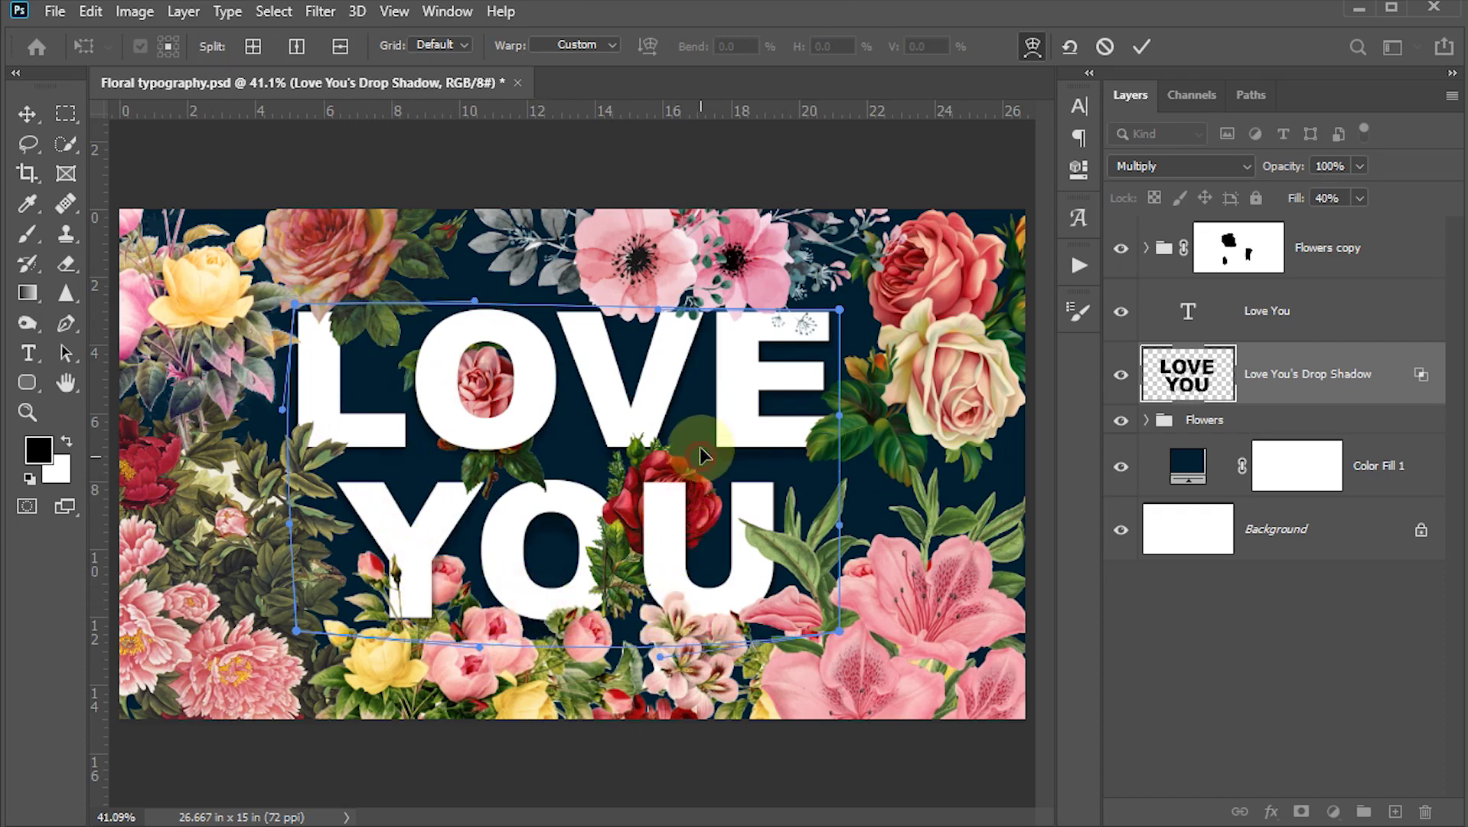
{"action": "left_click_drag", "start_coordinate": [693, 421], "coordinate": [554, 367]}
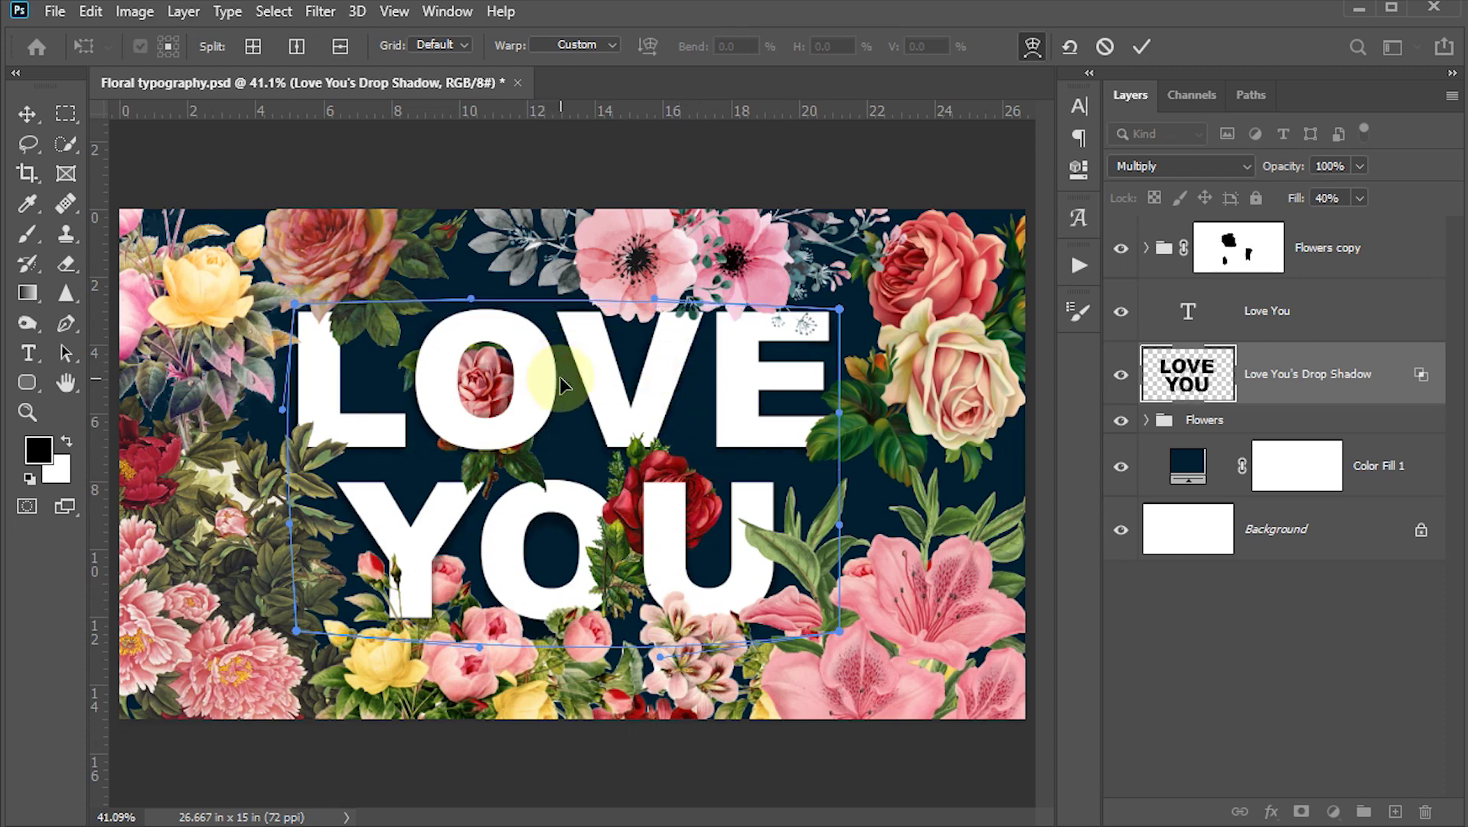
{"action": "left_click", "coordinate": [1141, 46]}
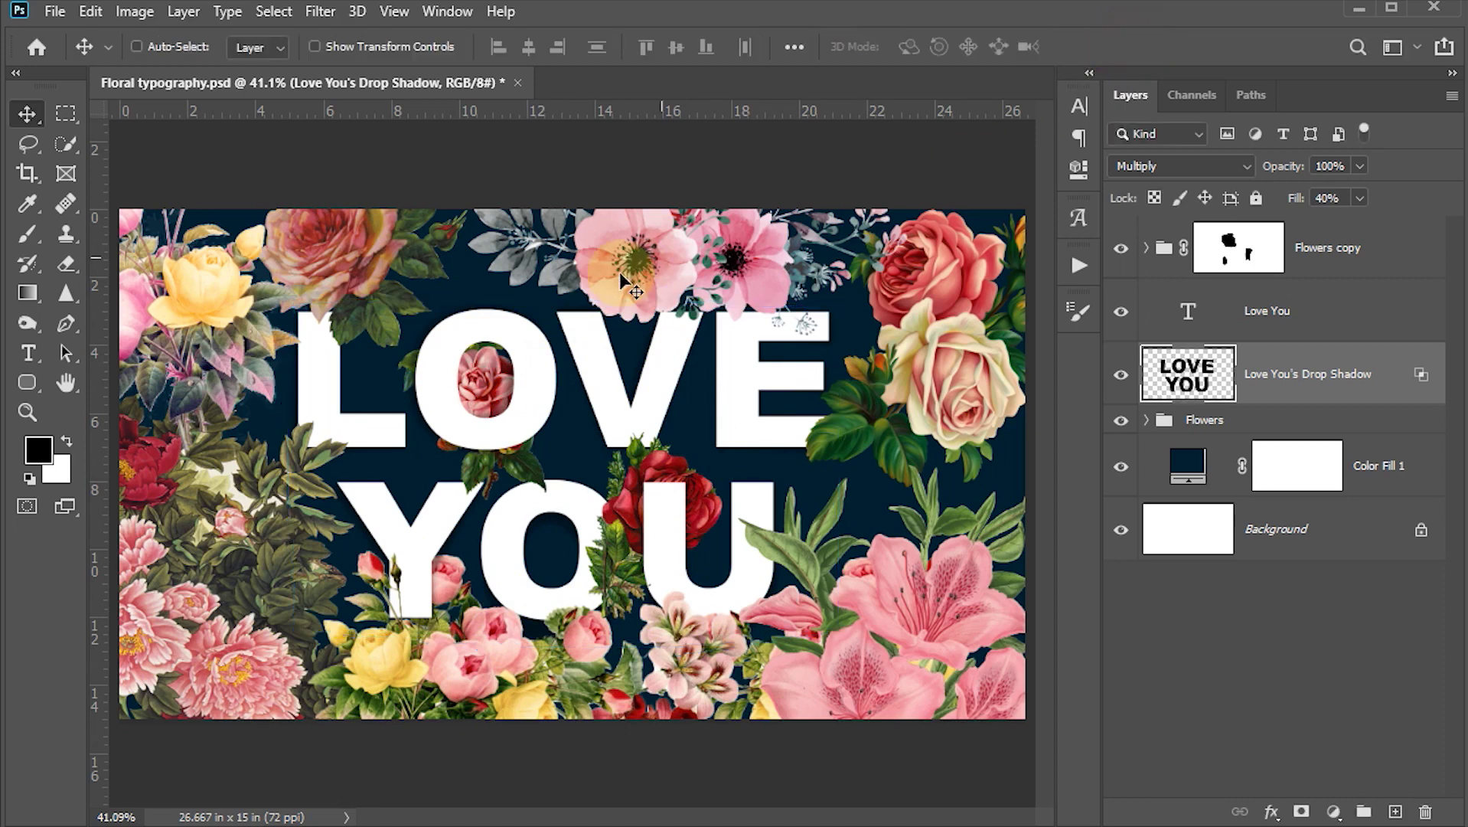
- Lower the Love You's Drop Shadow layer opacity to 75%
{"action": "left_click", "coordinate": [1331, 165]}
{"action": "type", "text": "7"}
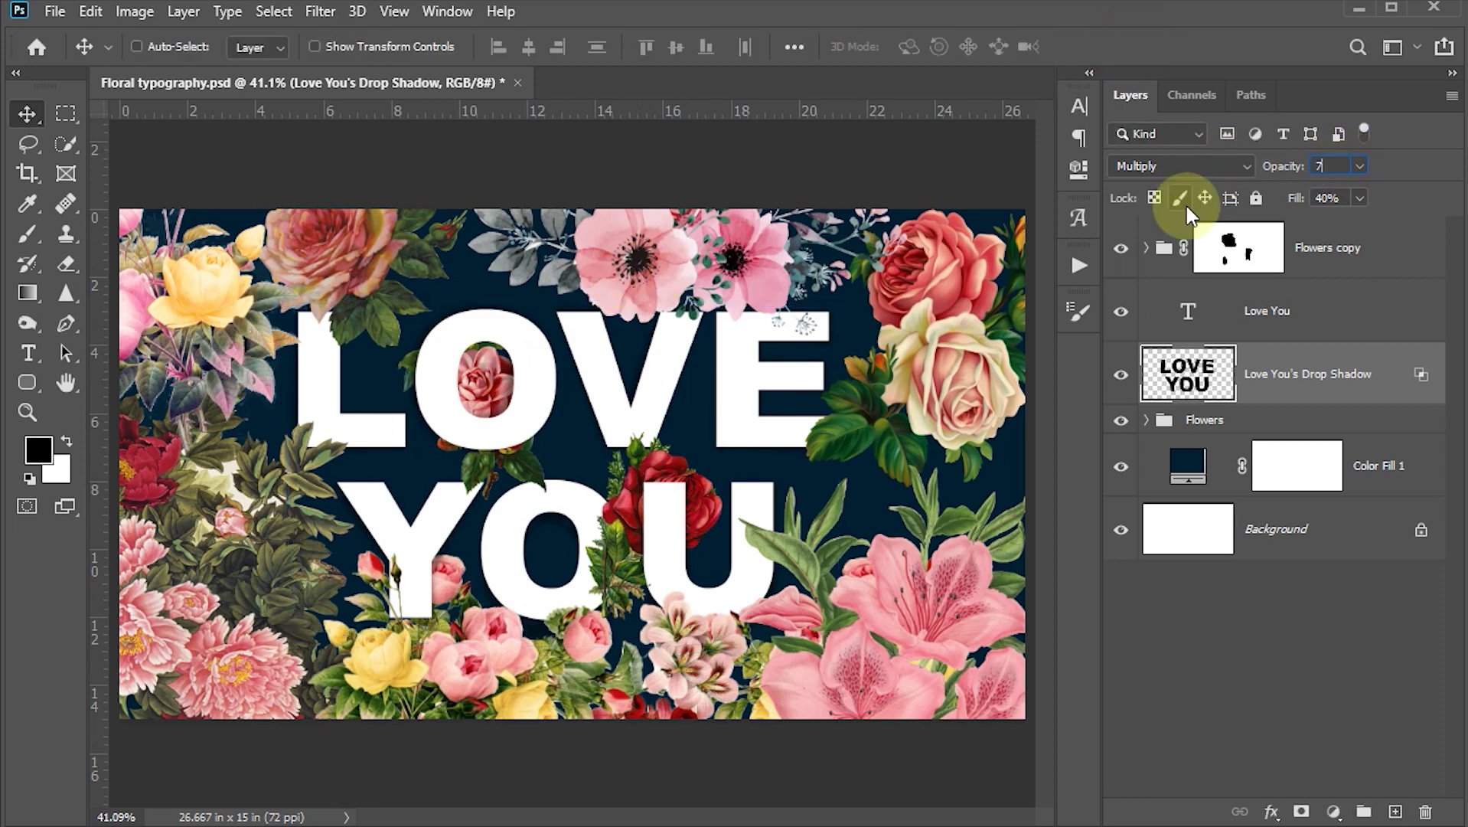
{"action": "type", "text": "5"}
{"action": "key", "text": "Return"}
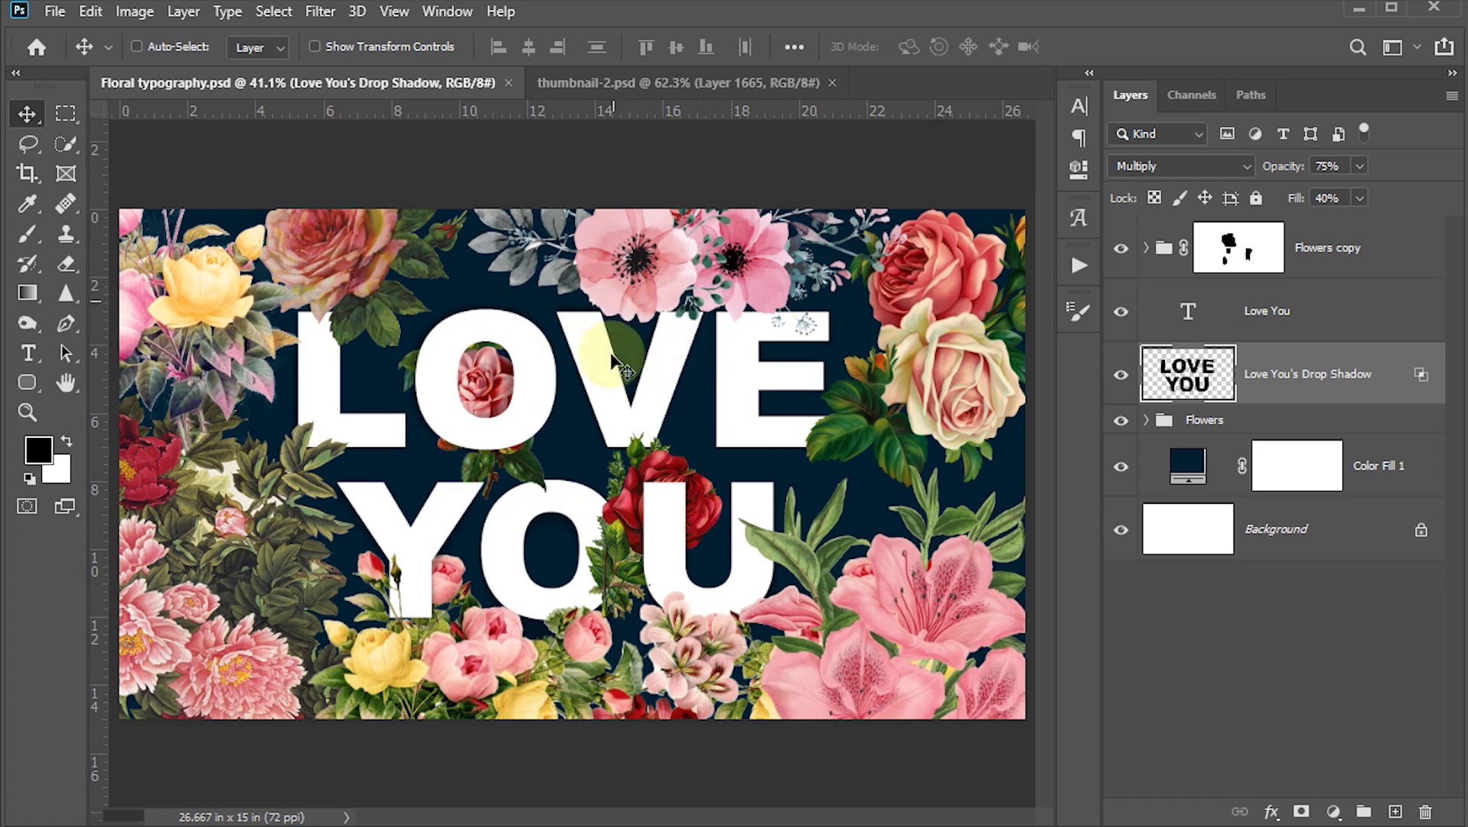
- Target the Flowers copy group itself, not its mask, and bring up its layer effects list
{"action": "left_click", "coordinate": [1162, 249]}
{"action": "left_click", "coordinate": [1230, 264]}
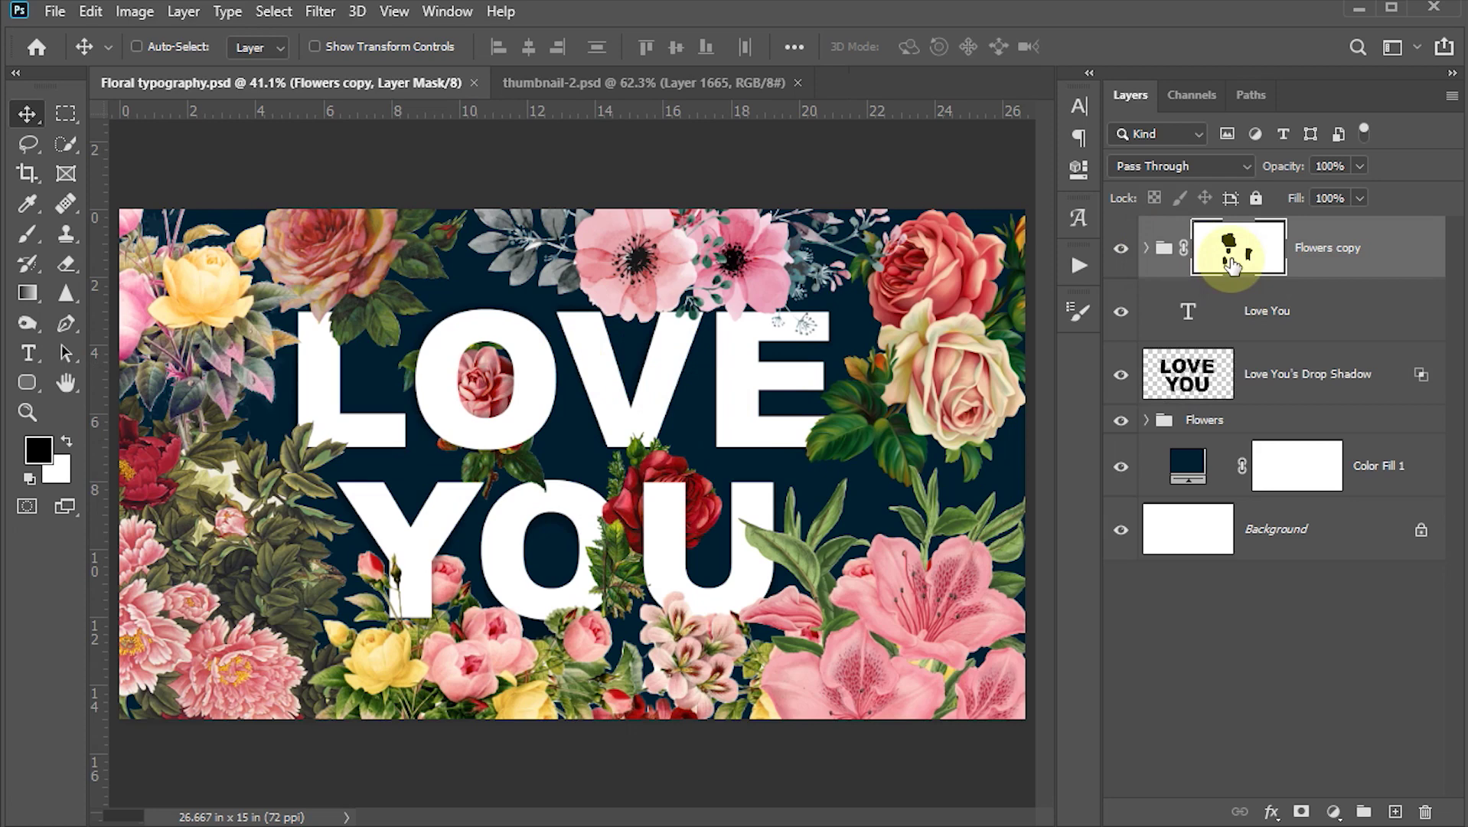
{"action": "left_click", "coordinate": [1165, 254]}
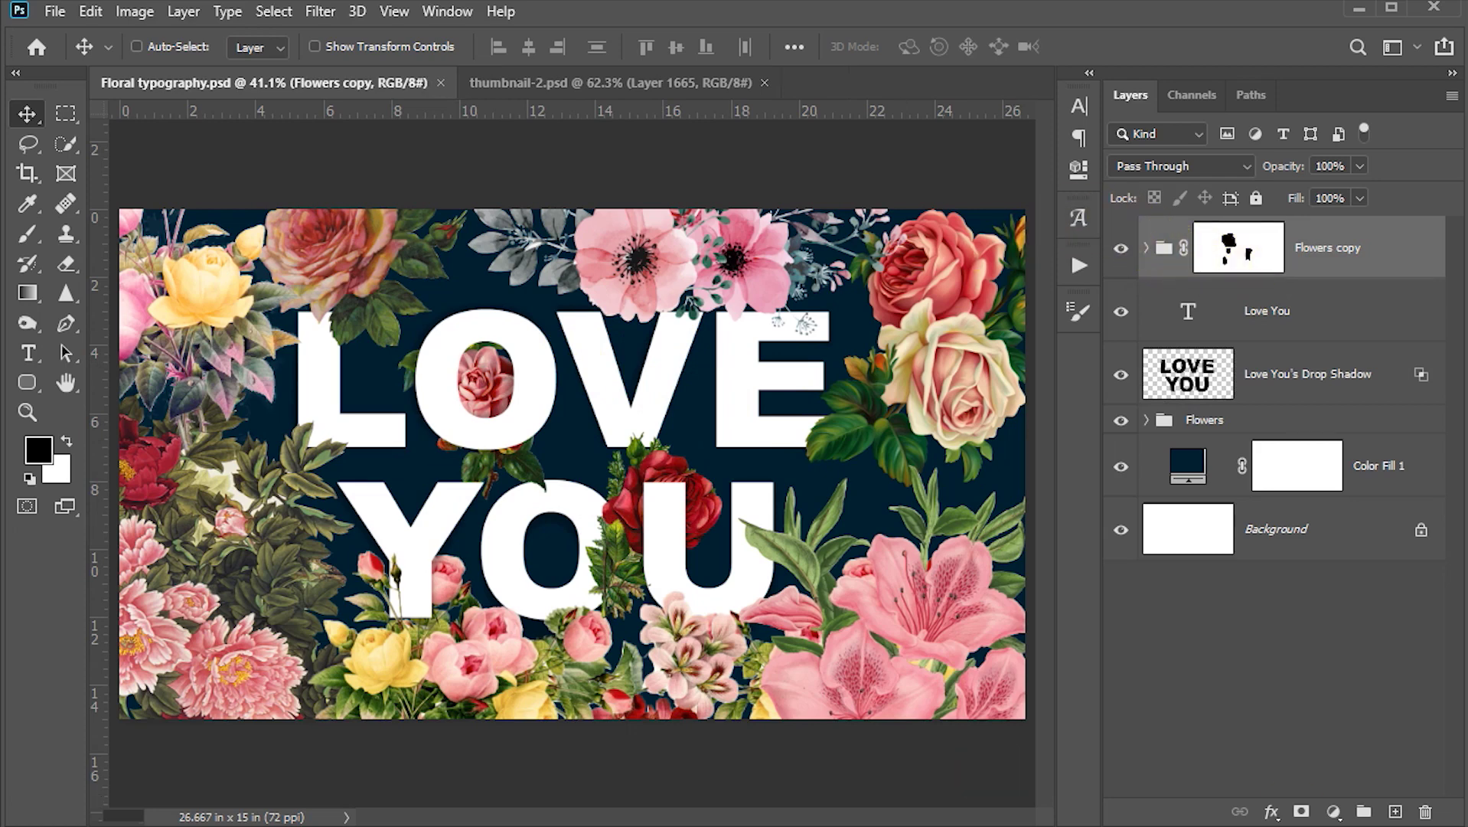
{"action": "left_click", "coordinate": [1270, 813]}
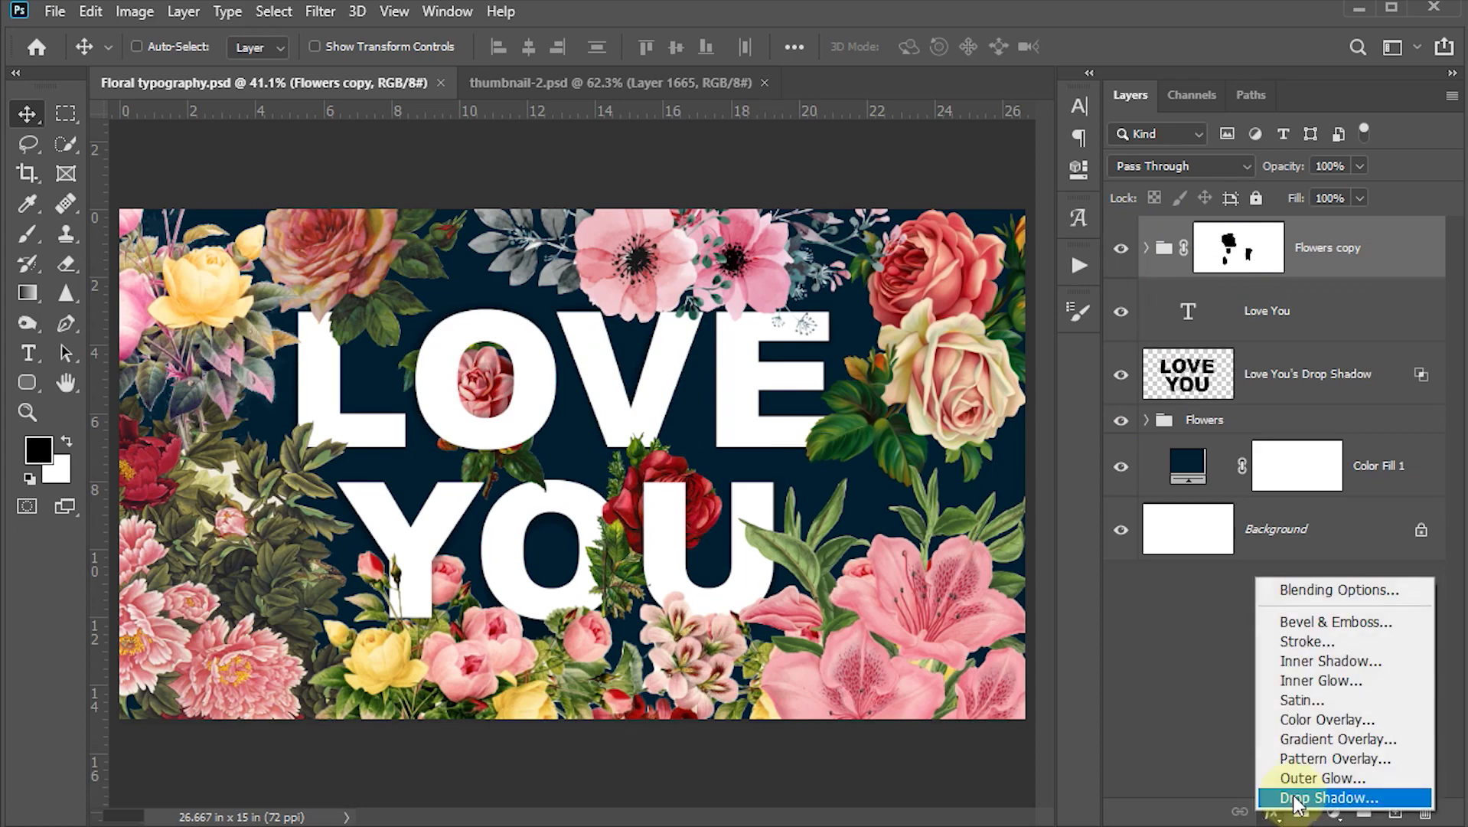
- Give the Flowers copy group a faint drop shadow at about 24% opacity
{"action": "left_click", "coordinate": [1298, 798]}
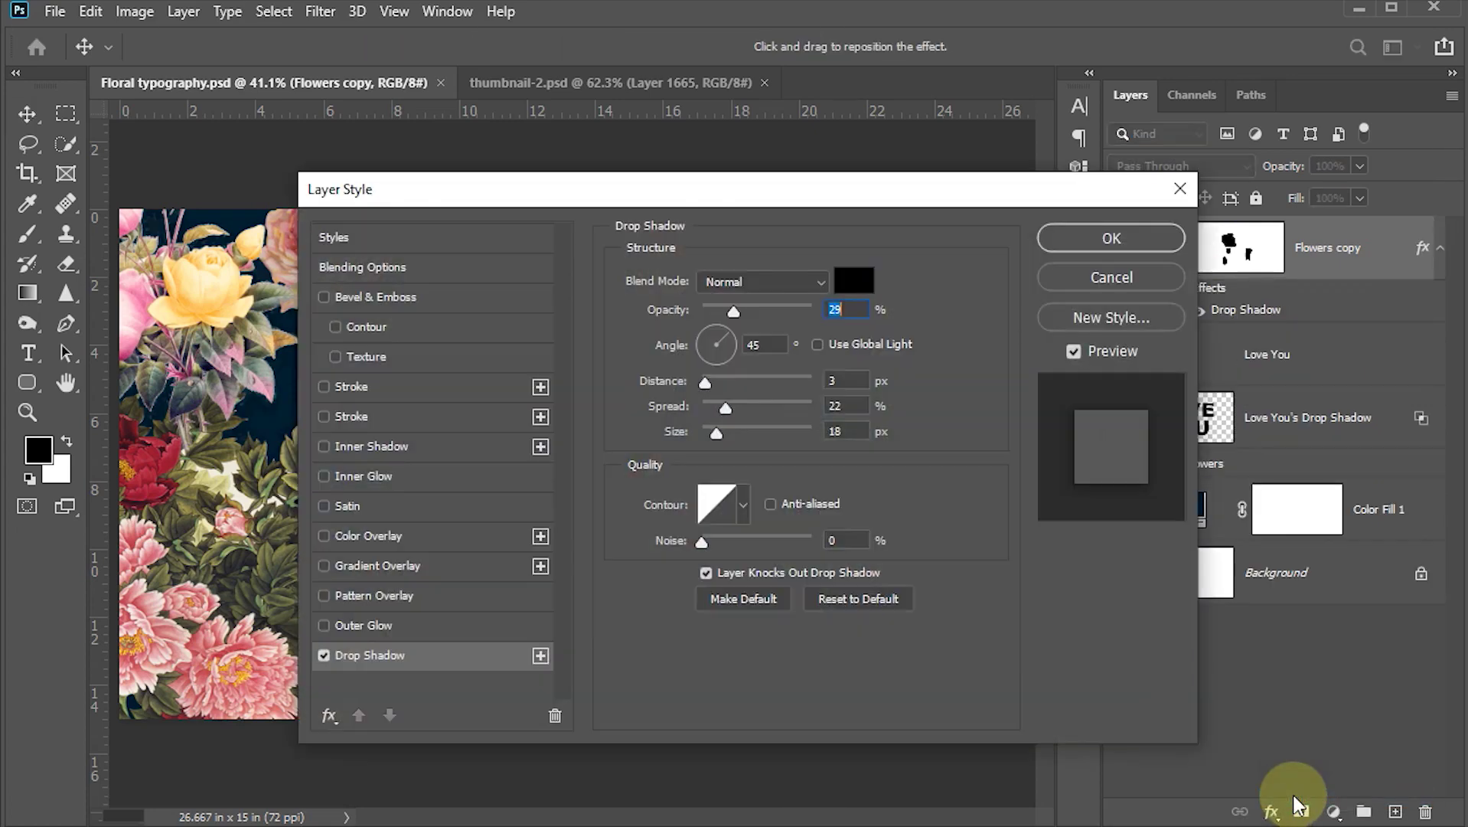
{"action": "left_click_drag", "start_coordinate": [575, 191], "coordinate": [1067, 159]}
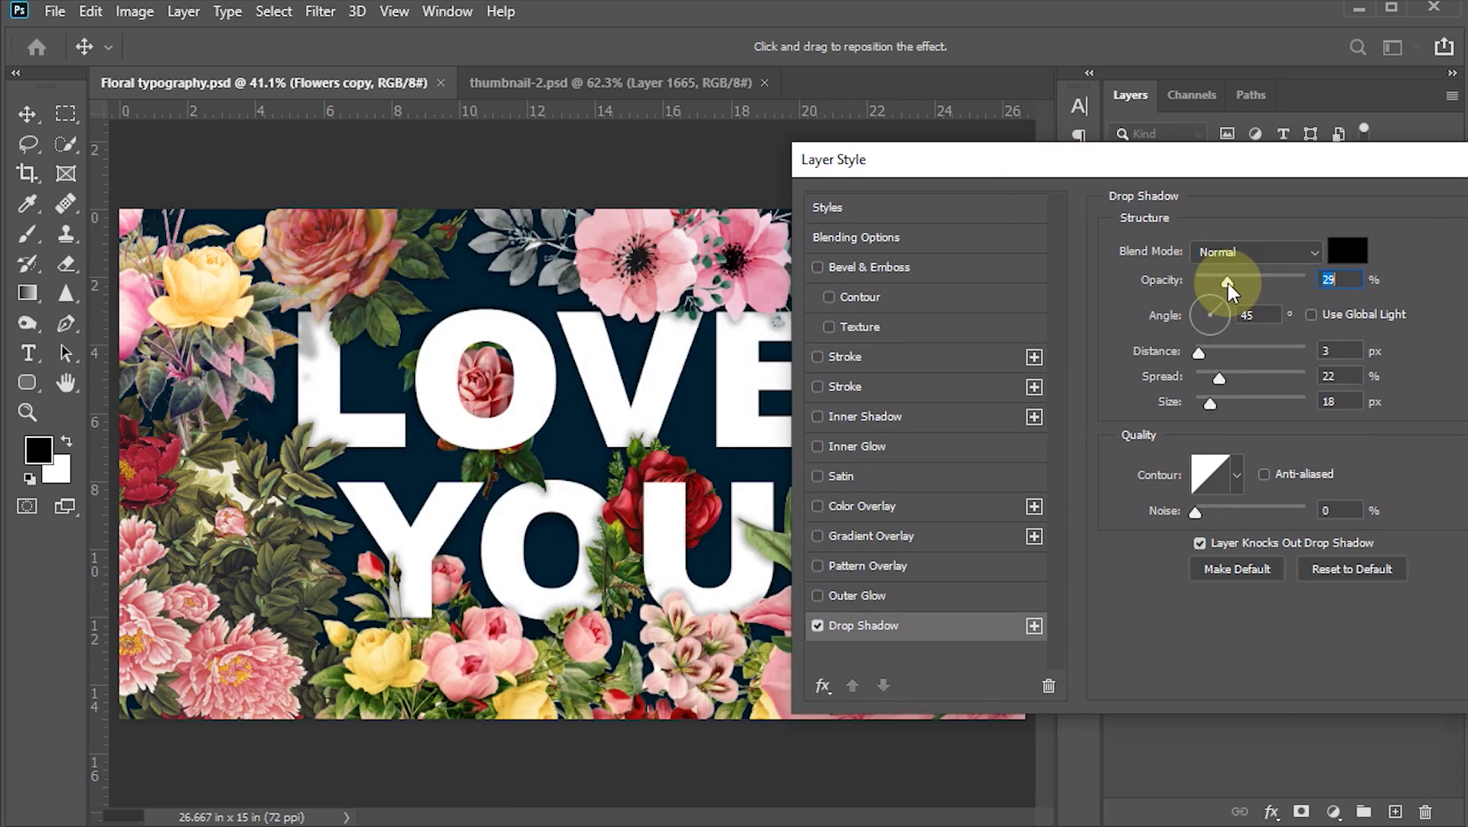
{"action": "left_click_drag", "start_coordinate": [1235, 282], "coordinate": [1238, 281]}
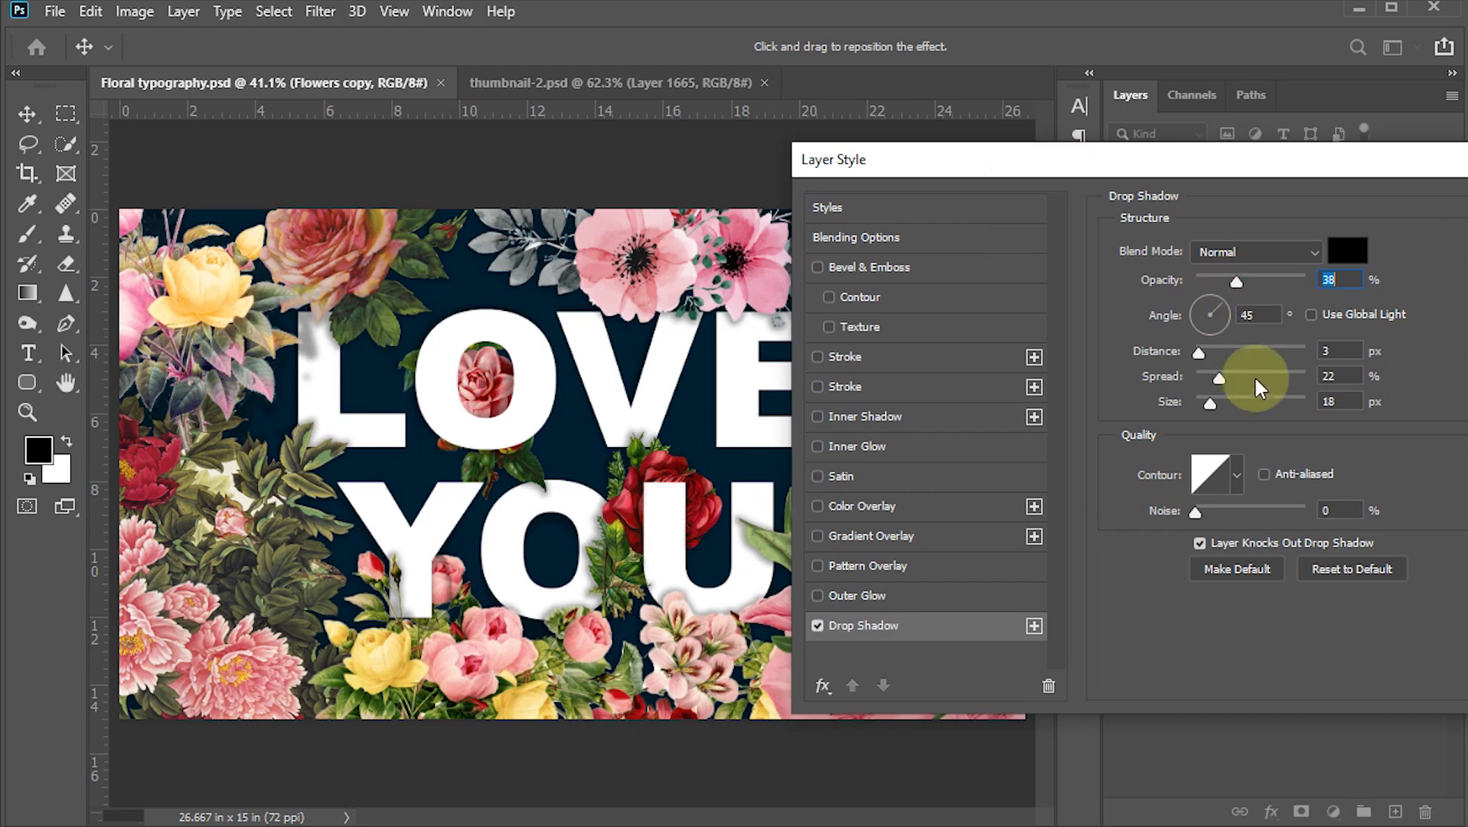
{"action": "left_click_drag", "start_coordinate": [1201, 351], "coordinate": [1211, 352]}
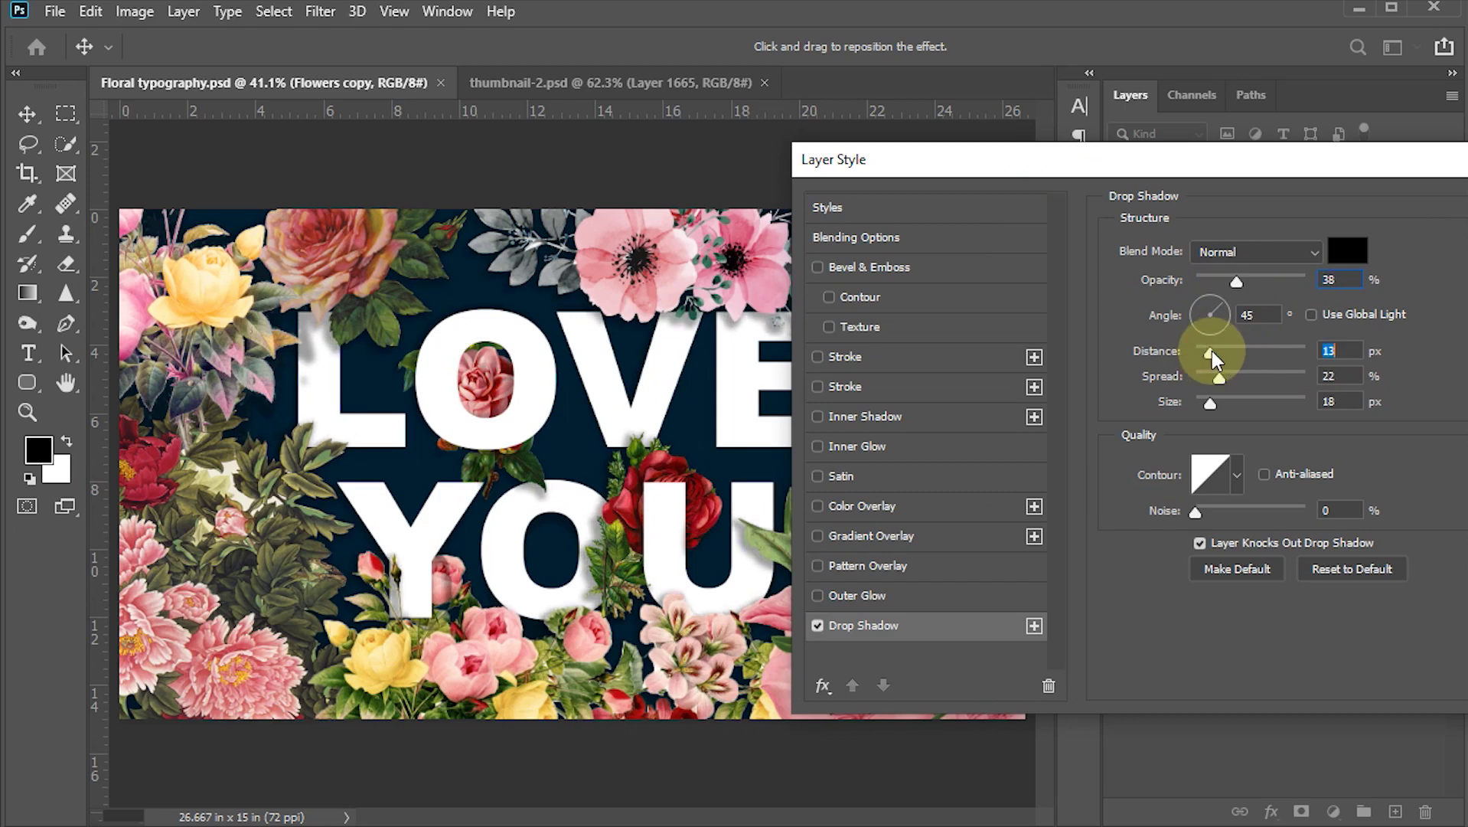
{"action": "left_click_drag", "start_coordinate": [1236, 279], "coordinate": [1229, 279]}
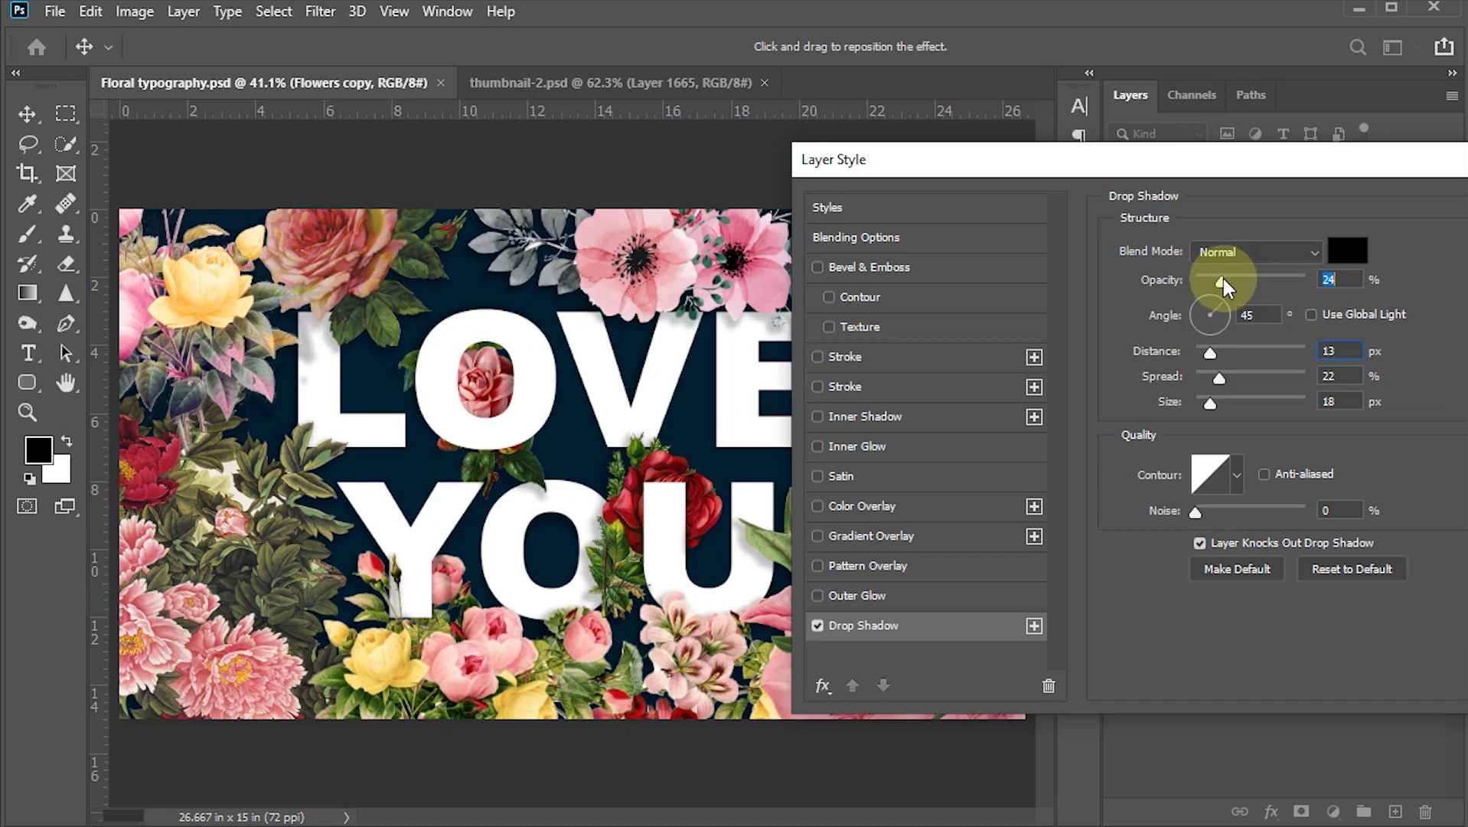
{"action": "left_click_drag", "start_coordinate": [1226, 160], "coordinate": [1037, 157]}
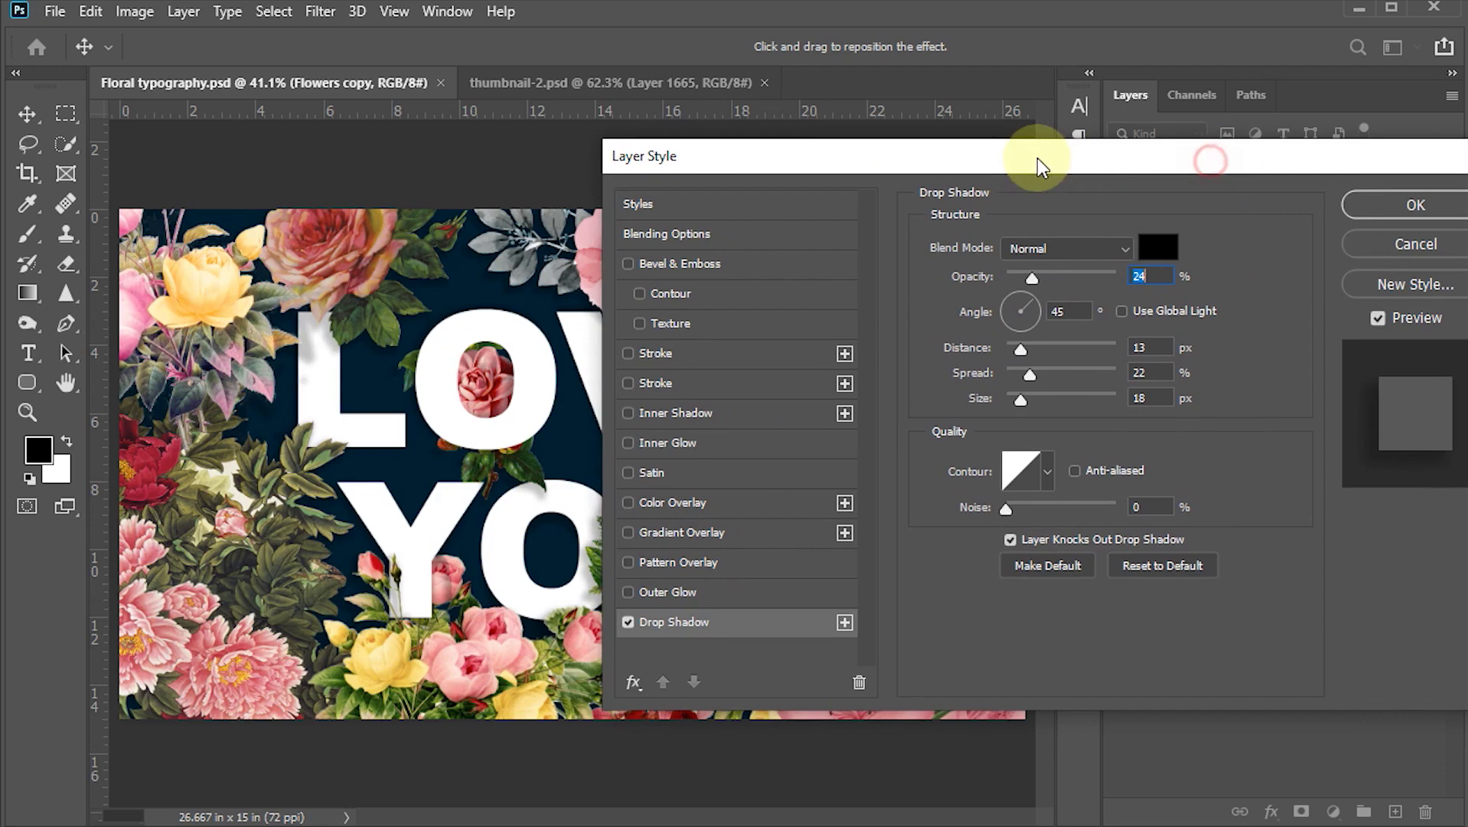
{"action": "left_click", "coordinate": [1389, 205]}
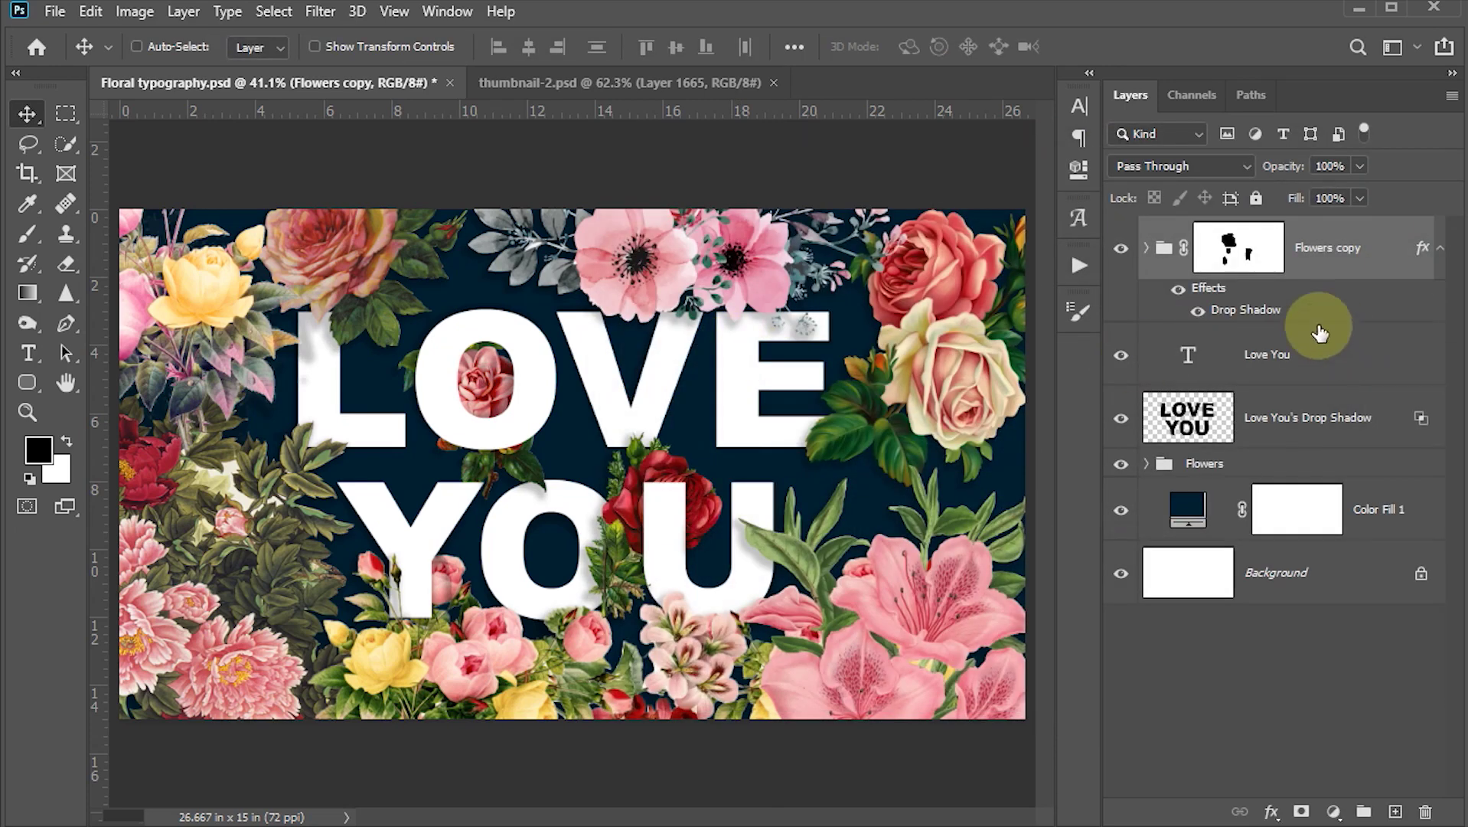
- Split the flowers' drop shadow onto its own Flowers copy's Drop Shadow layer and select it
{"action": "right_click", "coordinate": [1259, 310]}
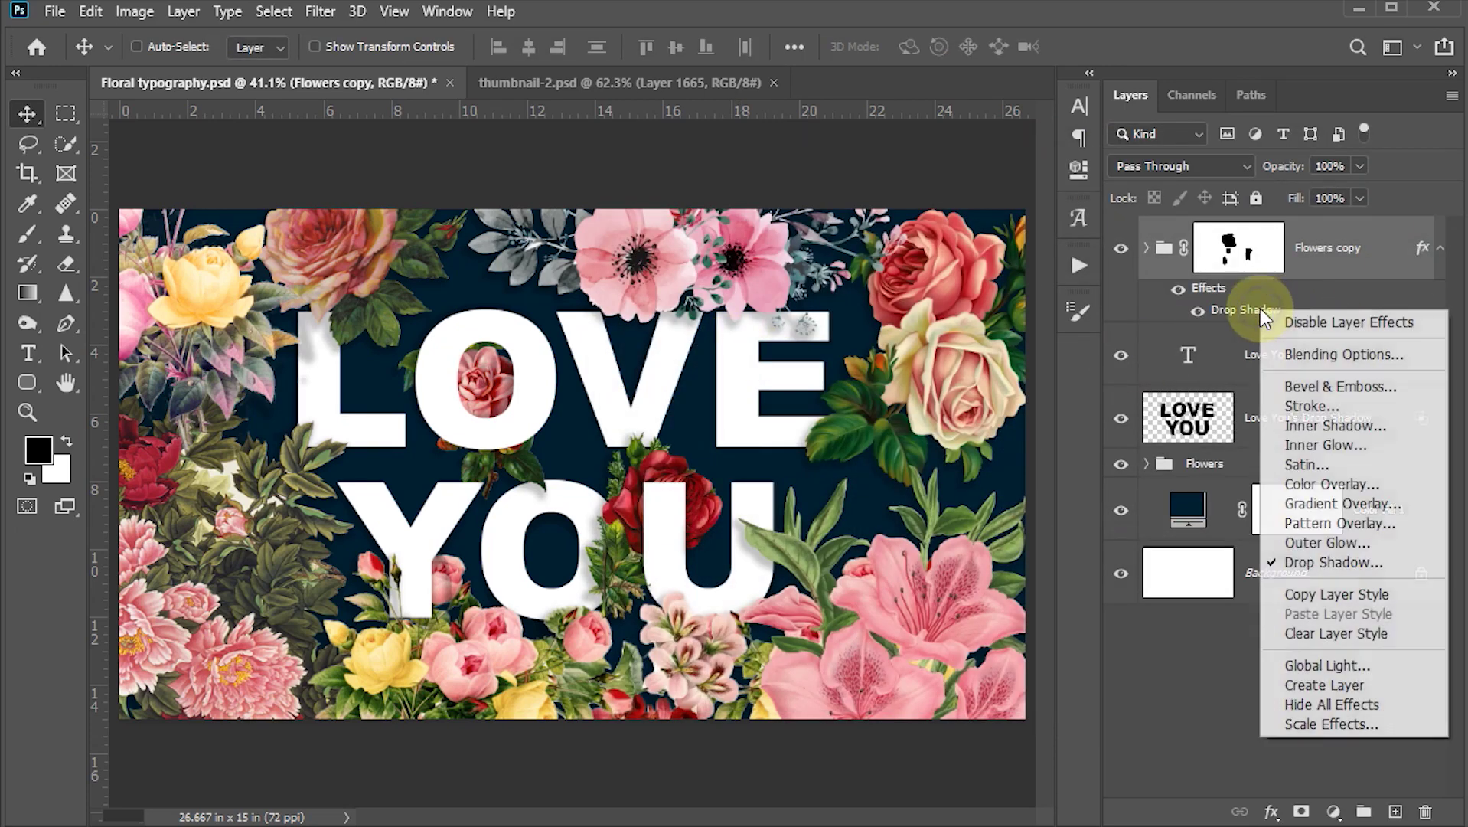
{"action": "left_click", "coordinate": [1288, 686]}
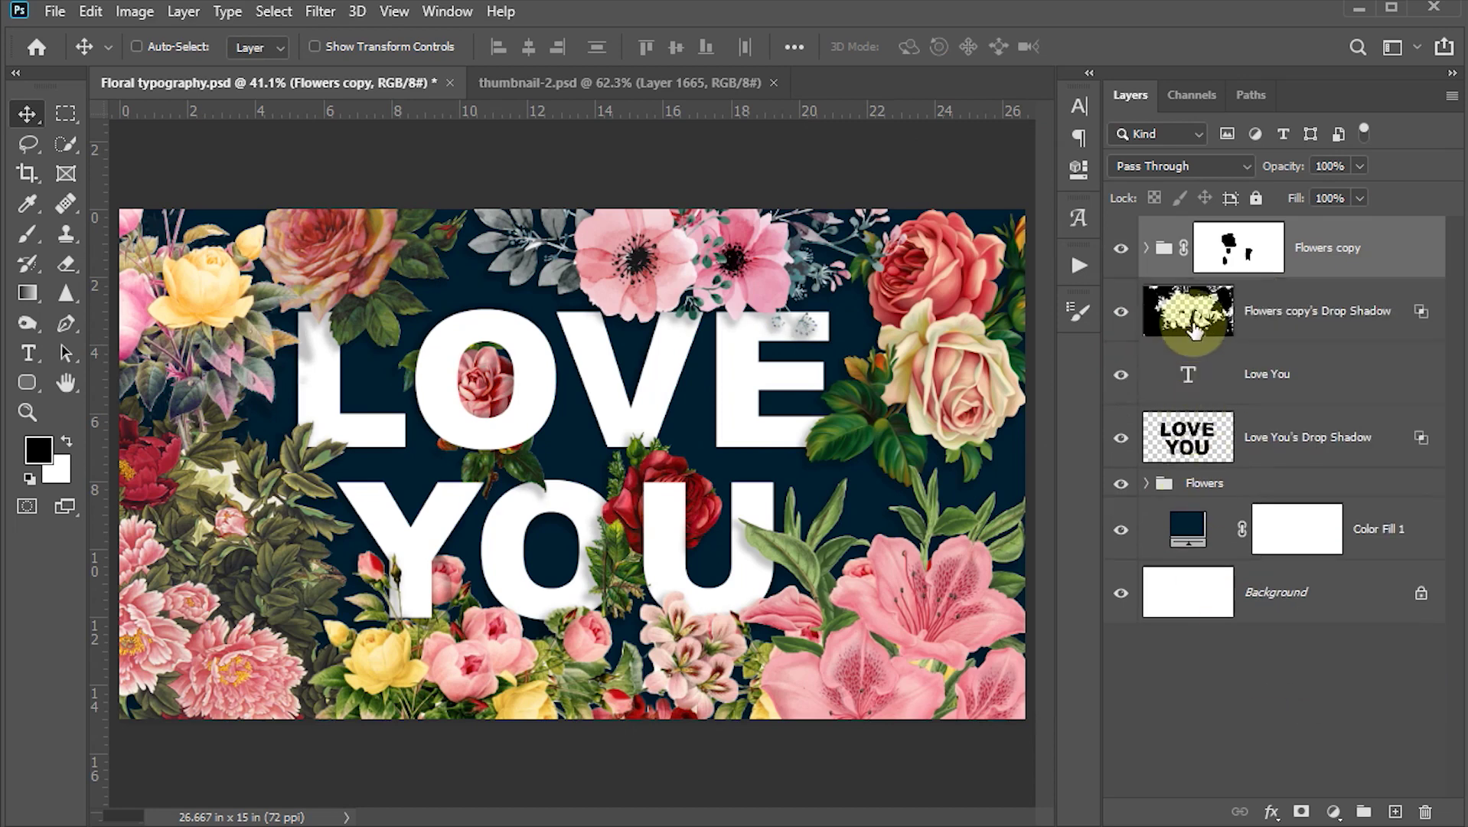
{"action": "left_click", "coordinate": [1192, 314]}
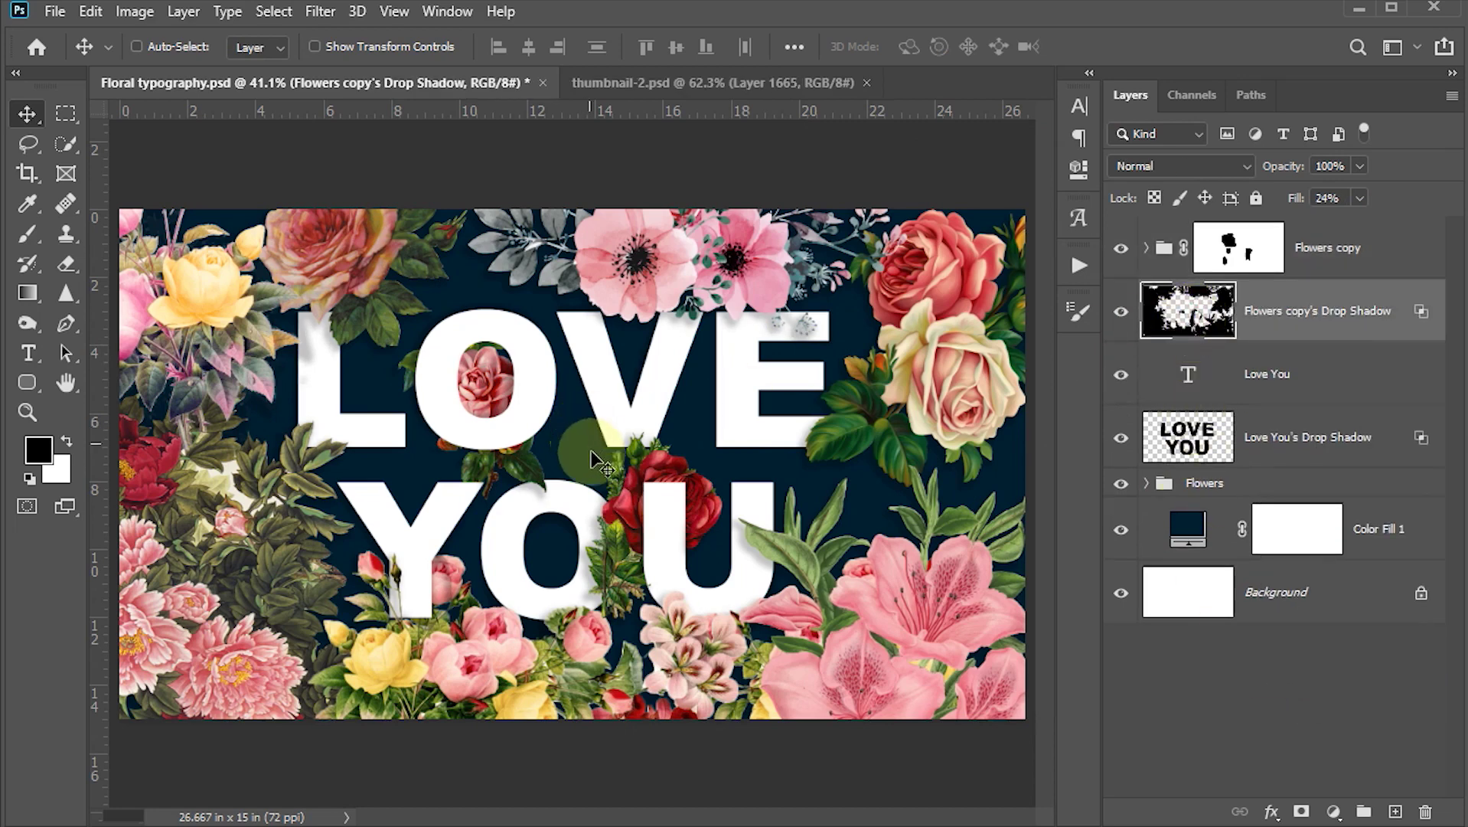
- Apply a subtle warp to the Flowers copy's Drop Shadow layer so it bends beneath the flowers
{"action": "key", "text": "ctrl+t"}
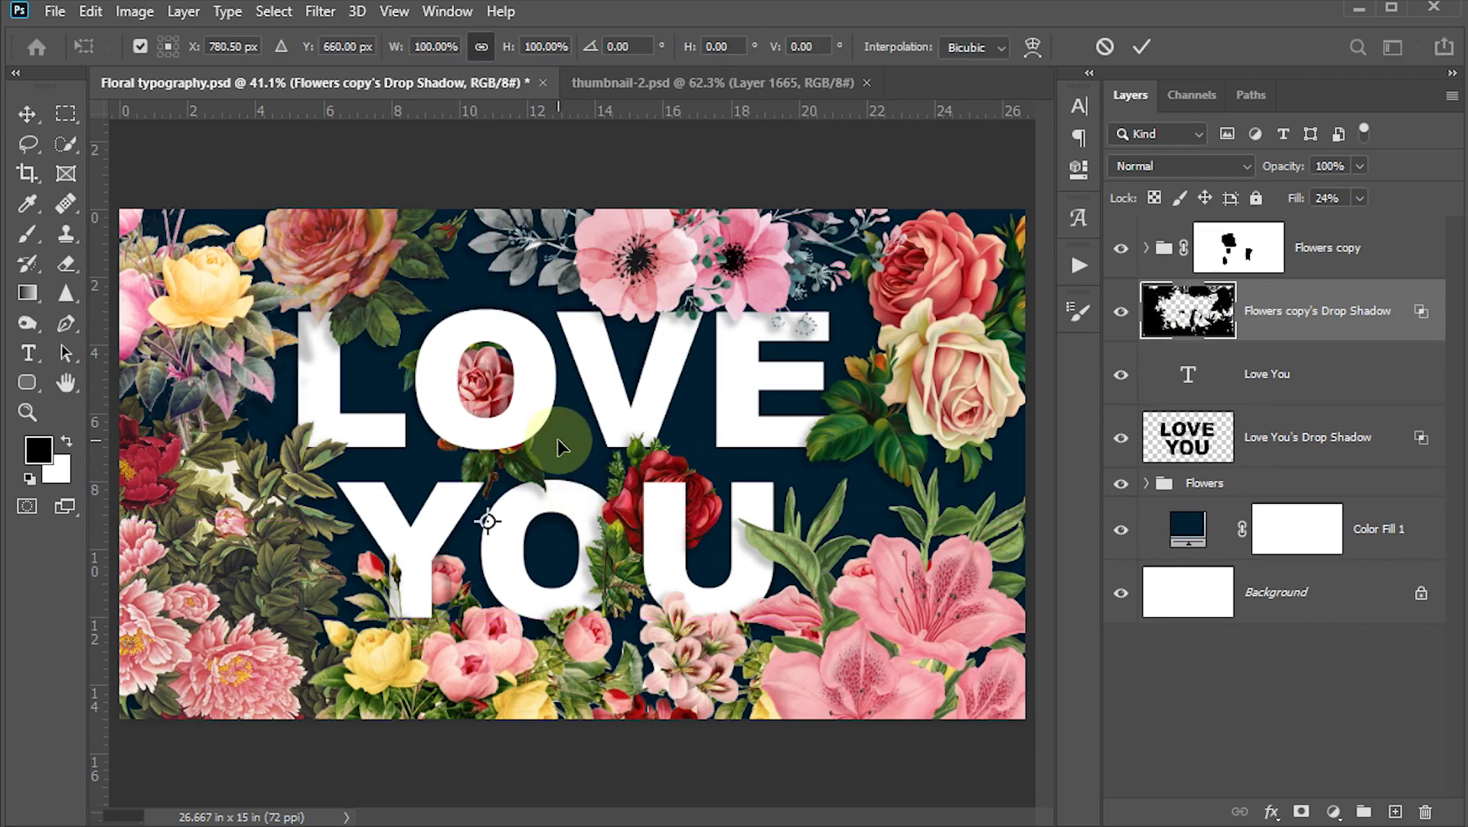
{"action": "right_click", "coordinate": [542, 416]}
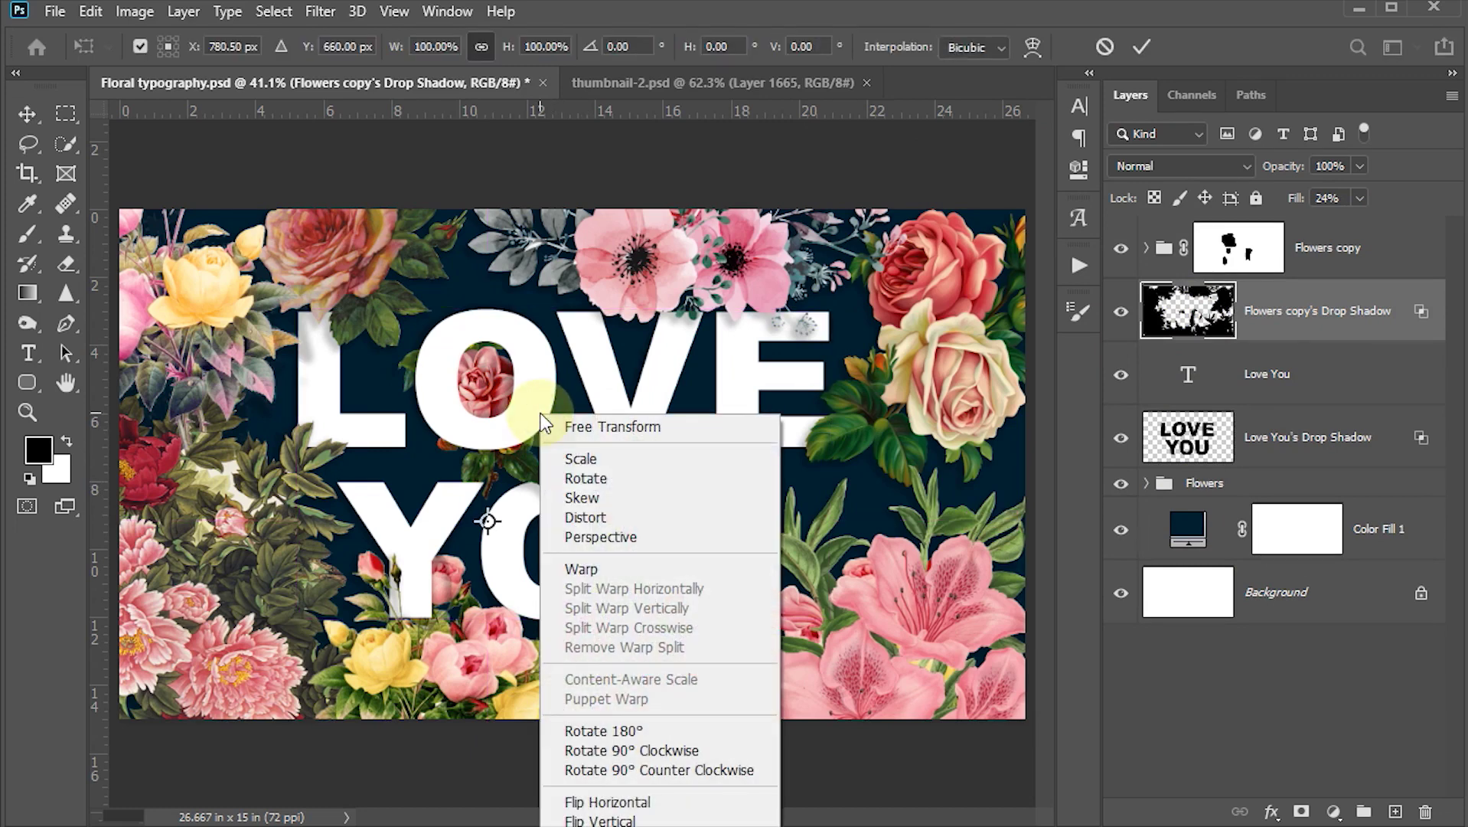
{"action": "left_click", "coordinate": [619, 569]}
{"action": "left_click_drag", "start_coordinate": [599, 490], "coordinate": [594, 485]}
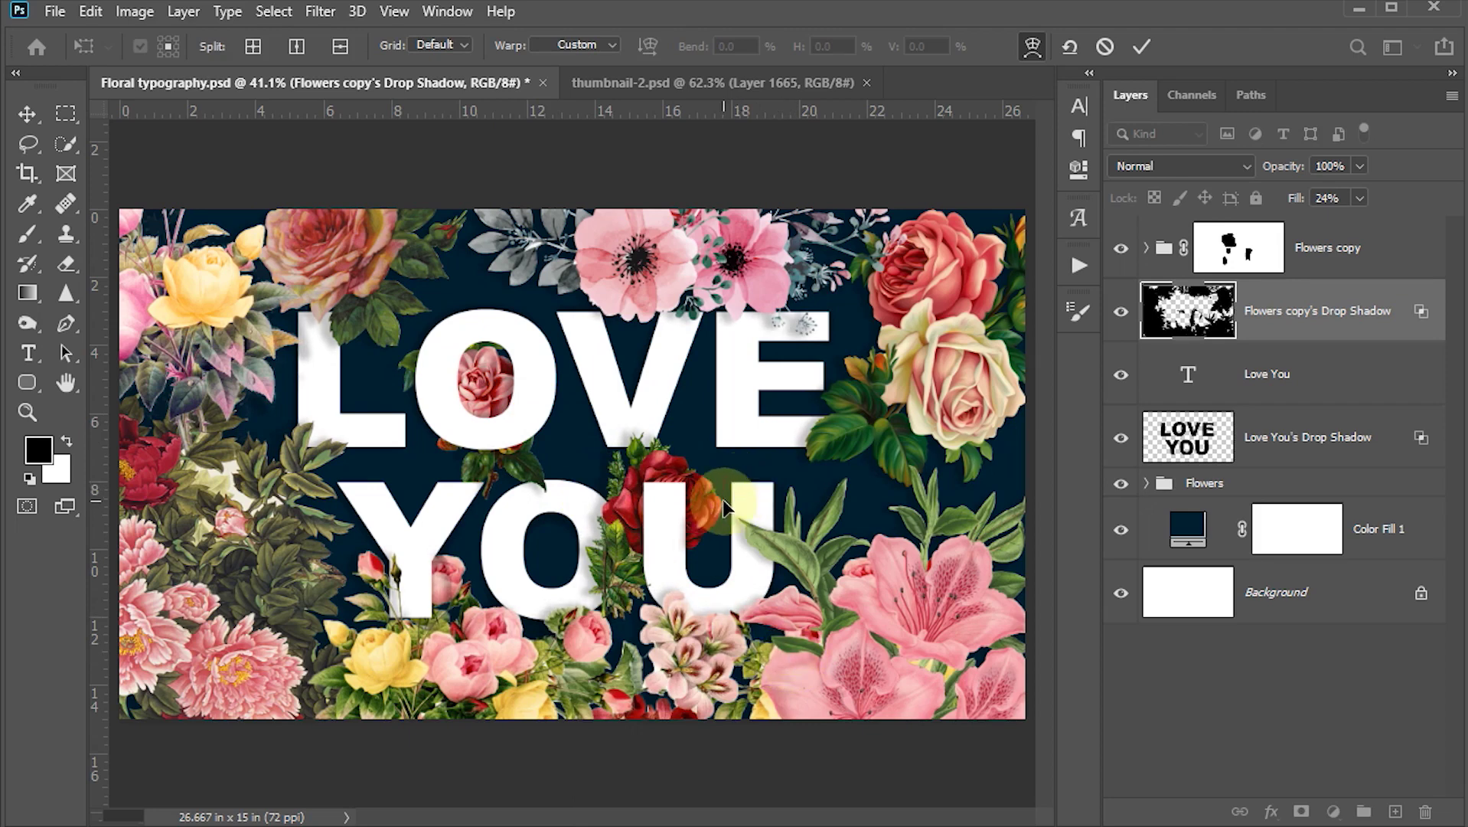
{"action": "left_click", "coordinate": [1141, 46]}
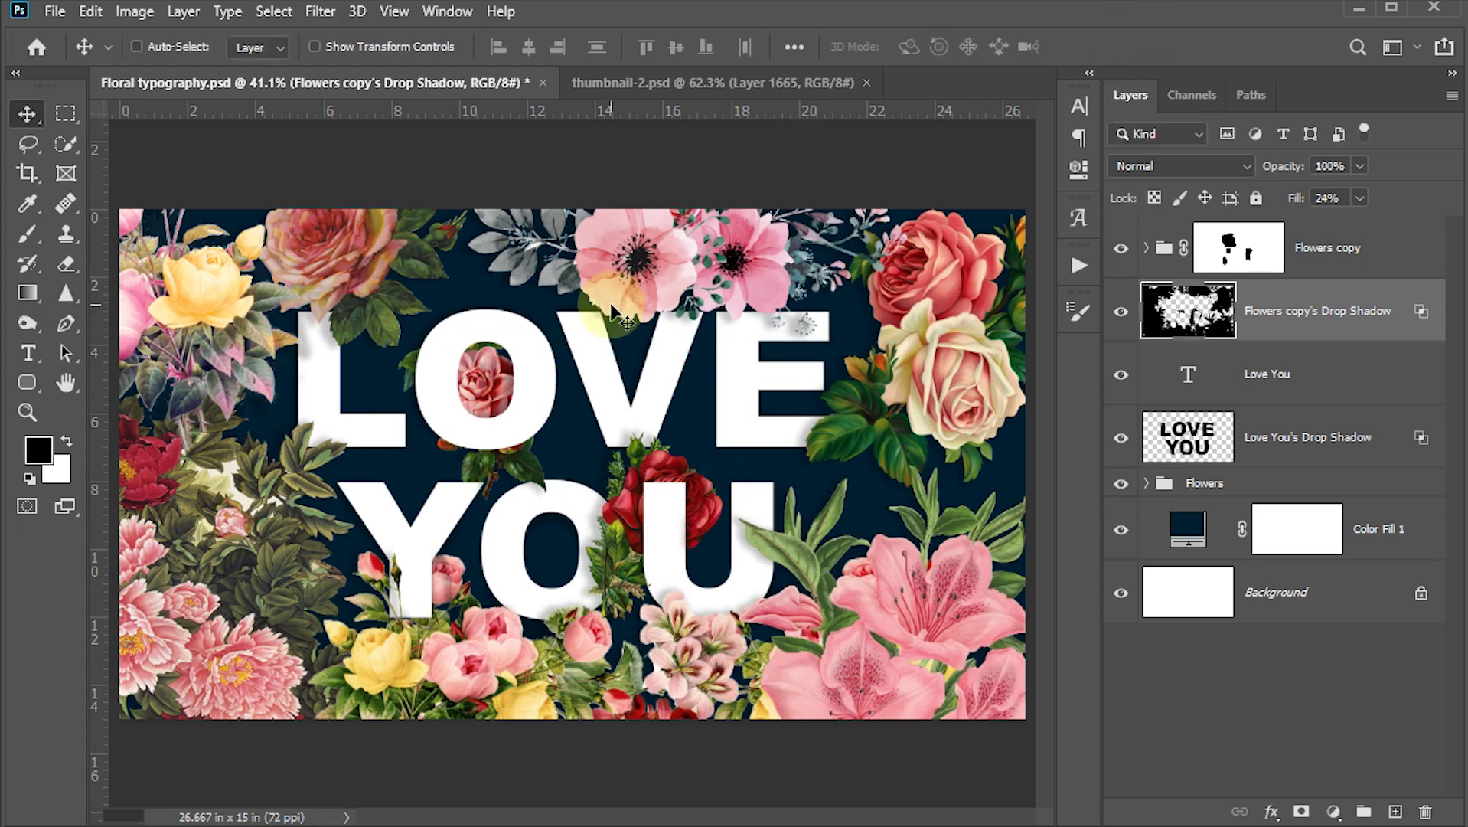
- Set the Flowers copy's Drop Shadow layer opacity to 90%
{"action": "left_click", "coordinate": [1346, 166]}
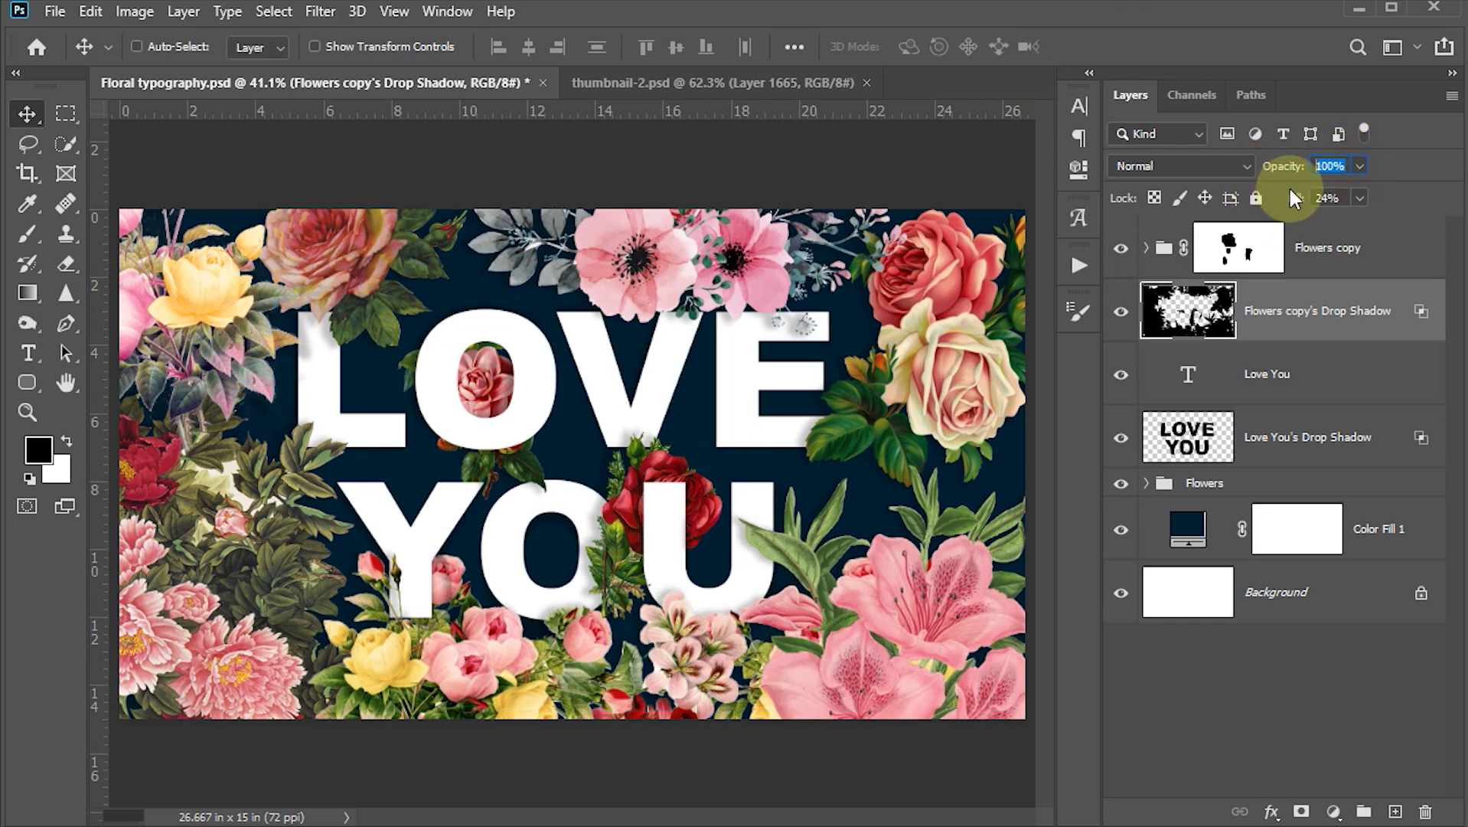
{"action": "type", "text": "90"}
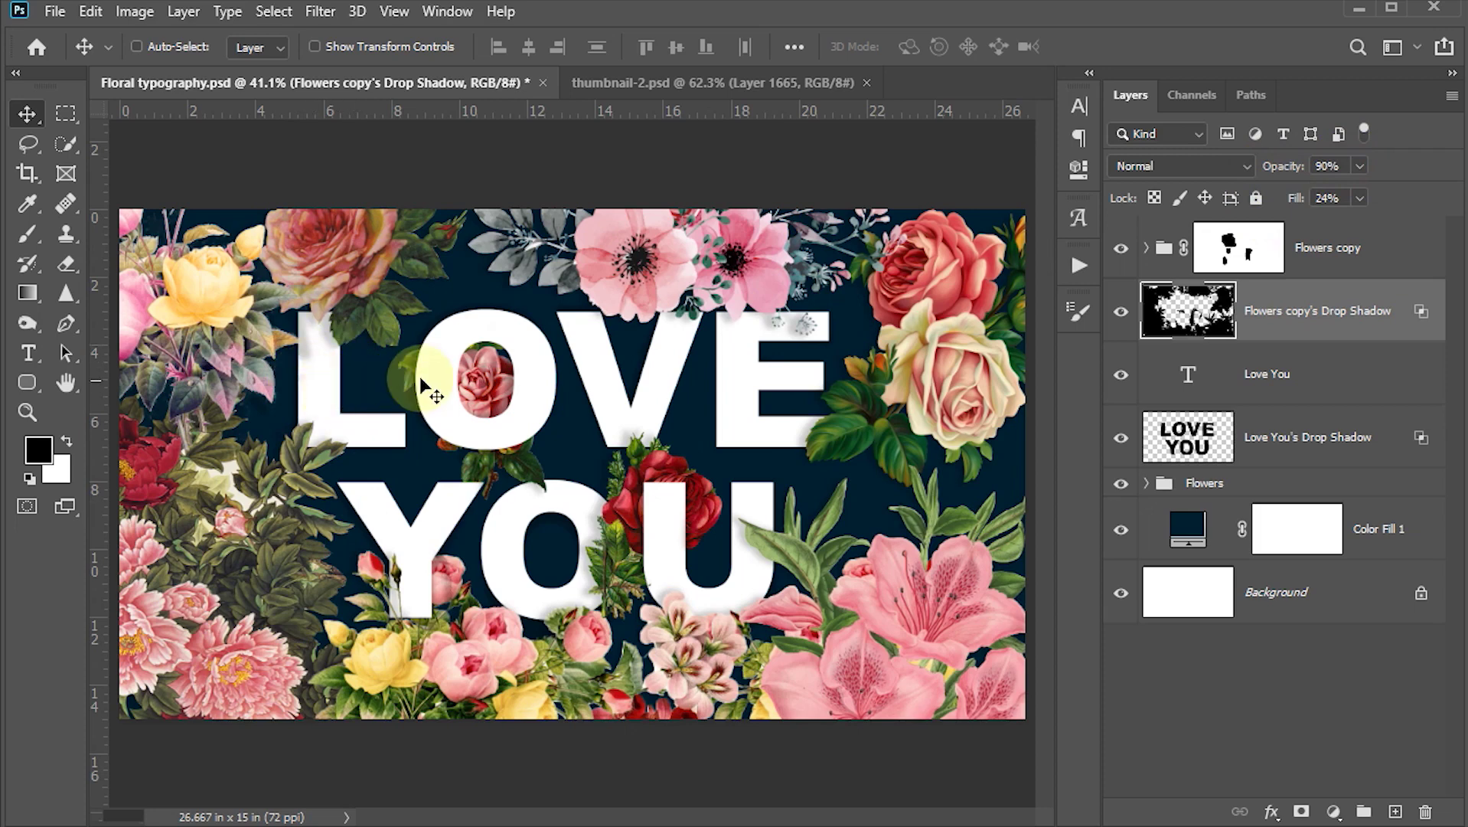
- Mask the flowers' shadow layer and paint out shadow along the L with a soft 50 px brush
{"action": "left_click", "coordinate": [1300, 811]}
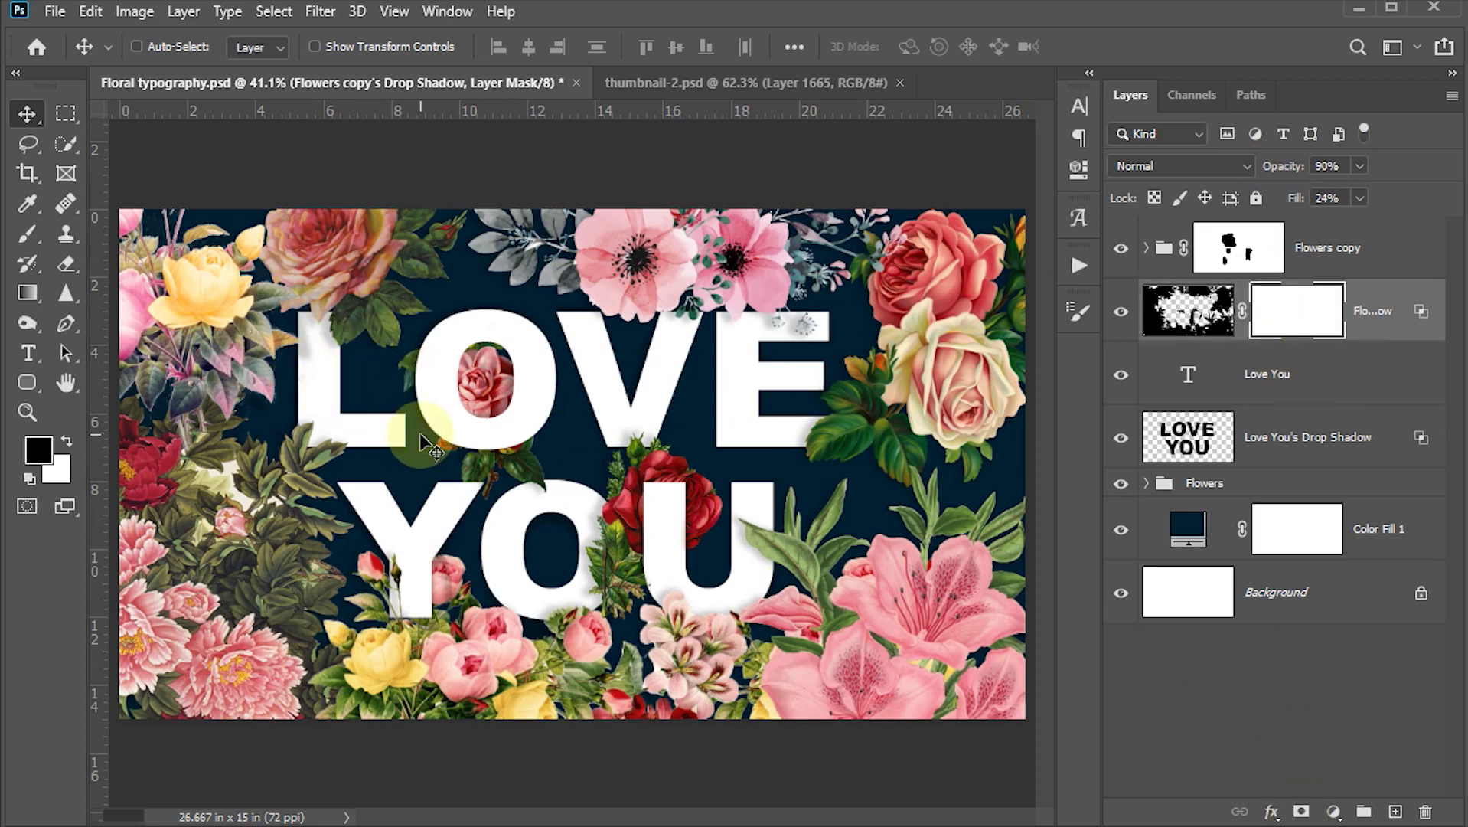
{"action": "key", "text": "b"}
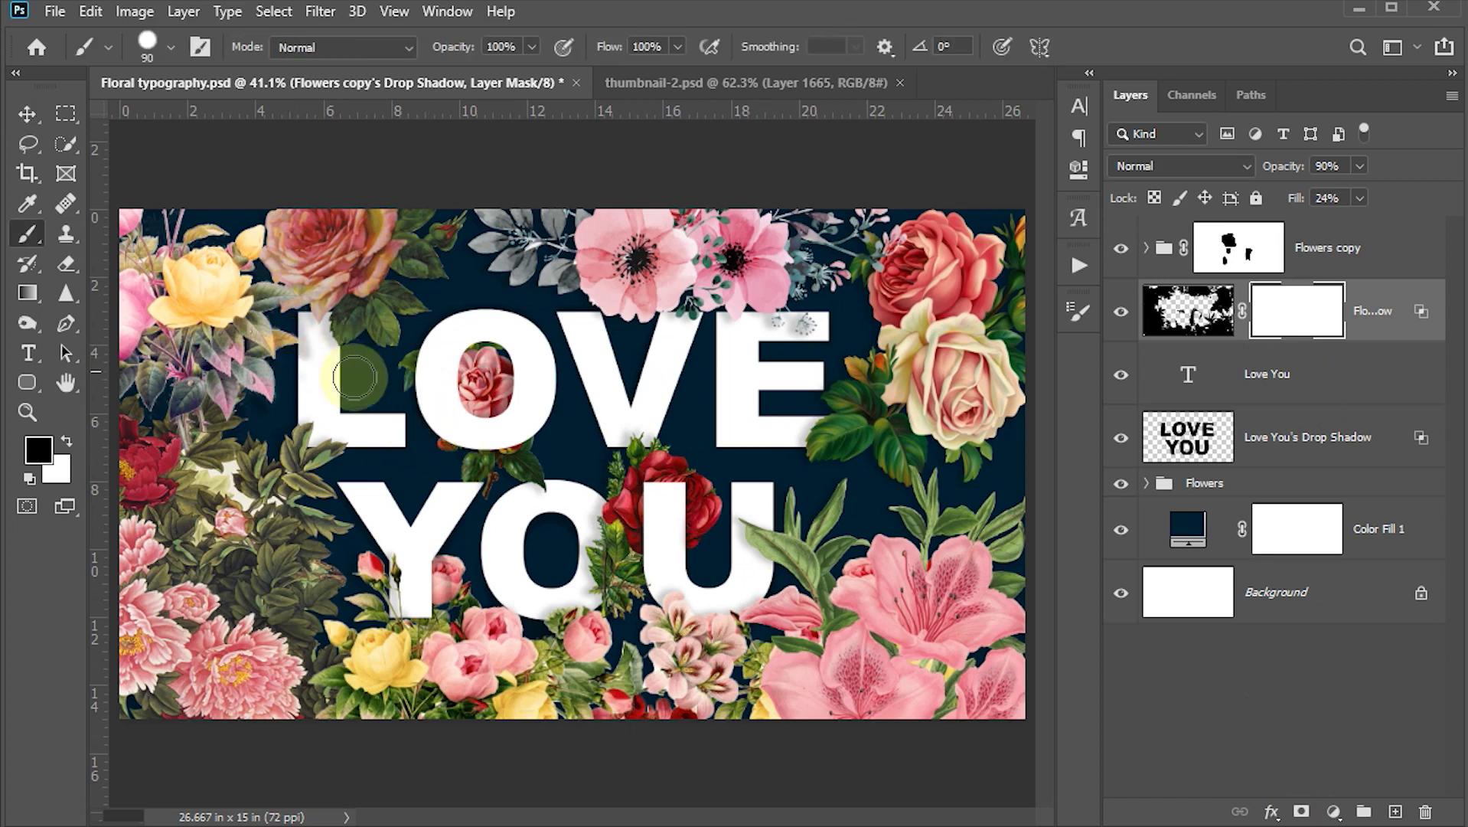
{"action": "scroll", "coordinate": [315, 360], "scroll_direction": "up", "scroll_amount": 2}
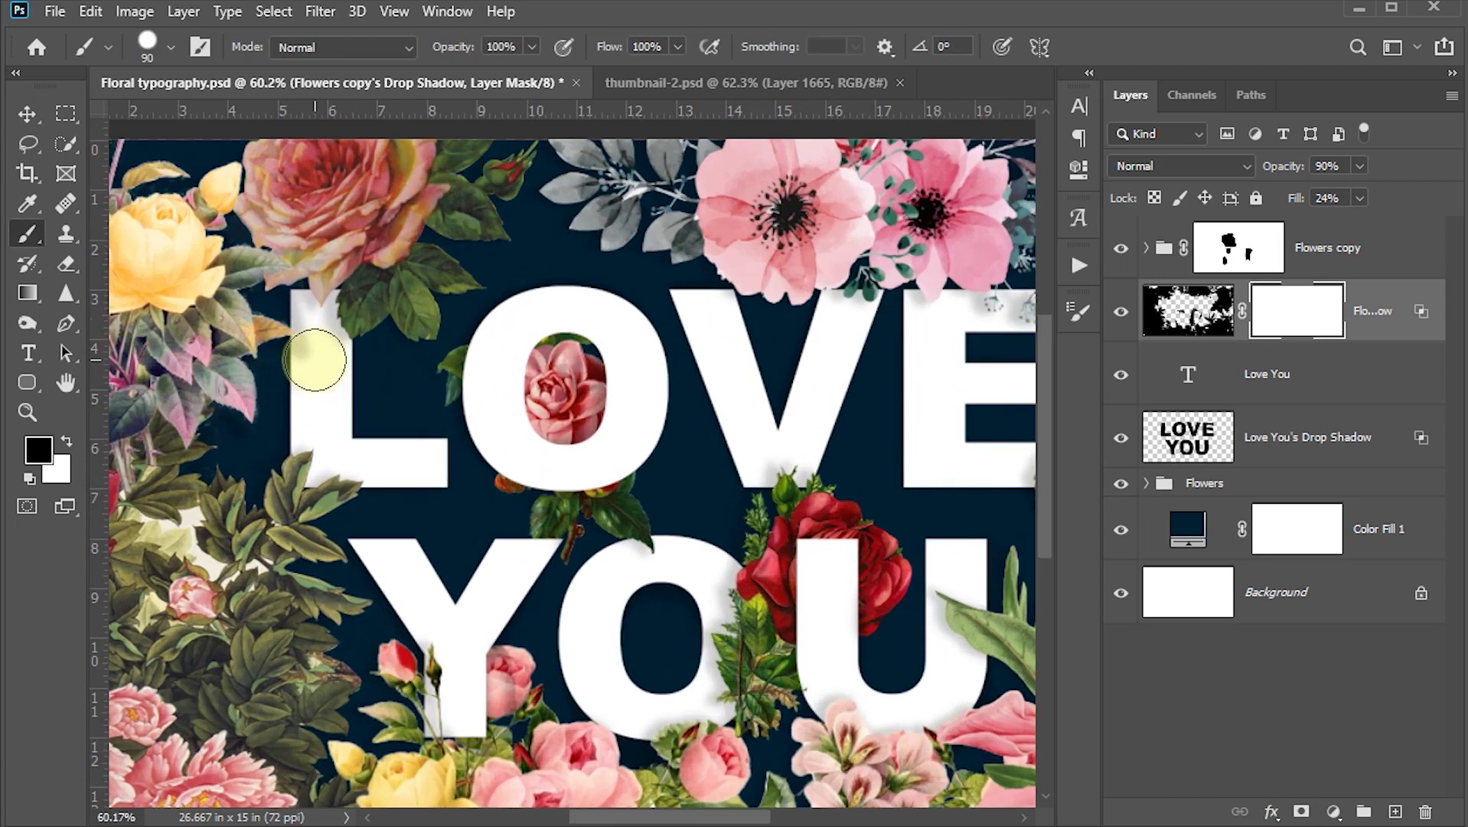
{"action": "key", "text": "bracketleft"}
{"action": "key", "text": "bracketleft"}
{"action": "key", "text": "bracketleft"}
{"action": "key", "text": "bracketleft"}
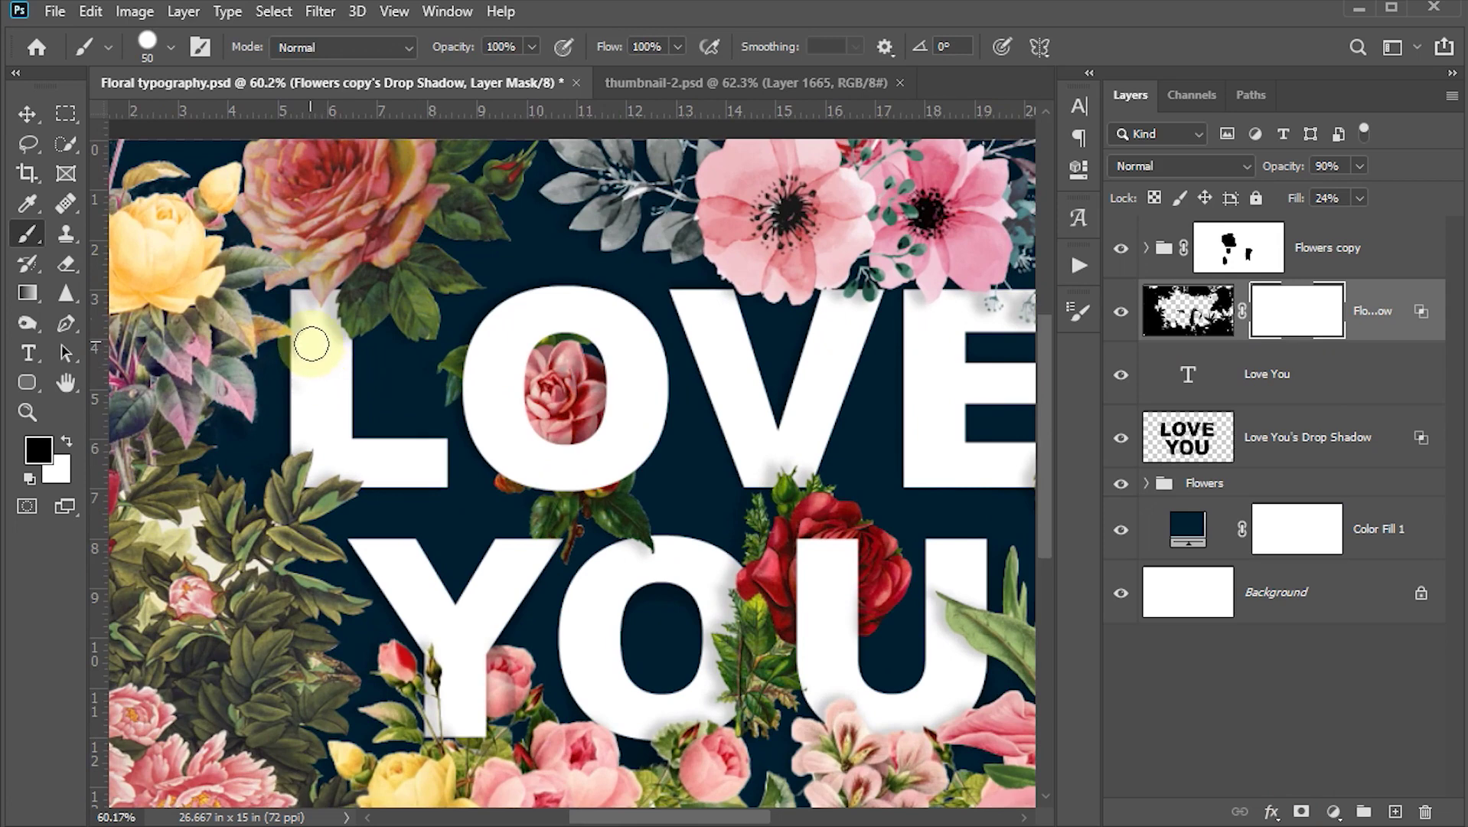
{"action": "mouse_move", "coordinate": [311, 344]}
{"action": "left_mouse_down"}
{"action": "mouse_move", "coordinate": [372, 428]}
{"action": "mouse_move", "coordinate": [320, 334]}
{"action": "left_mouse_up"}
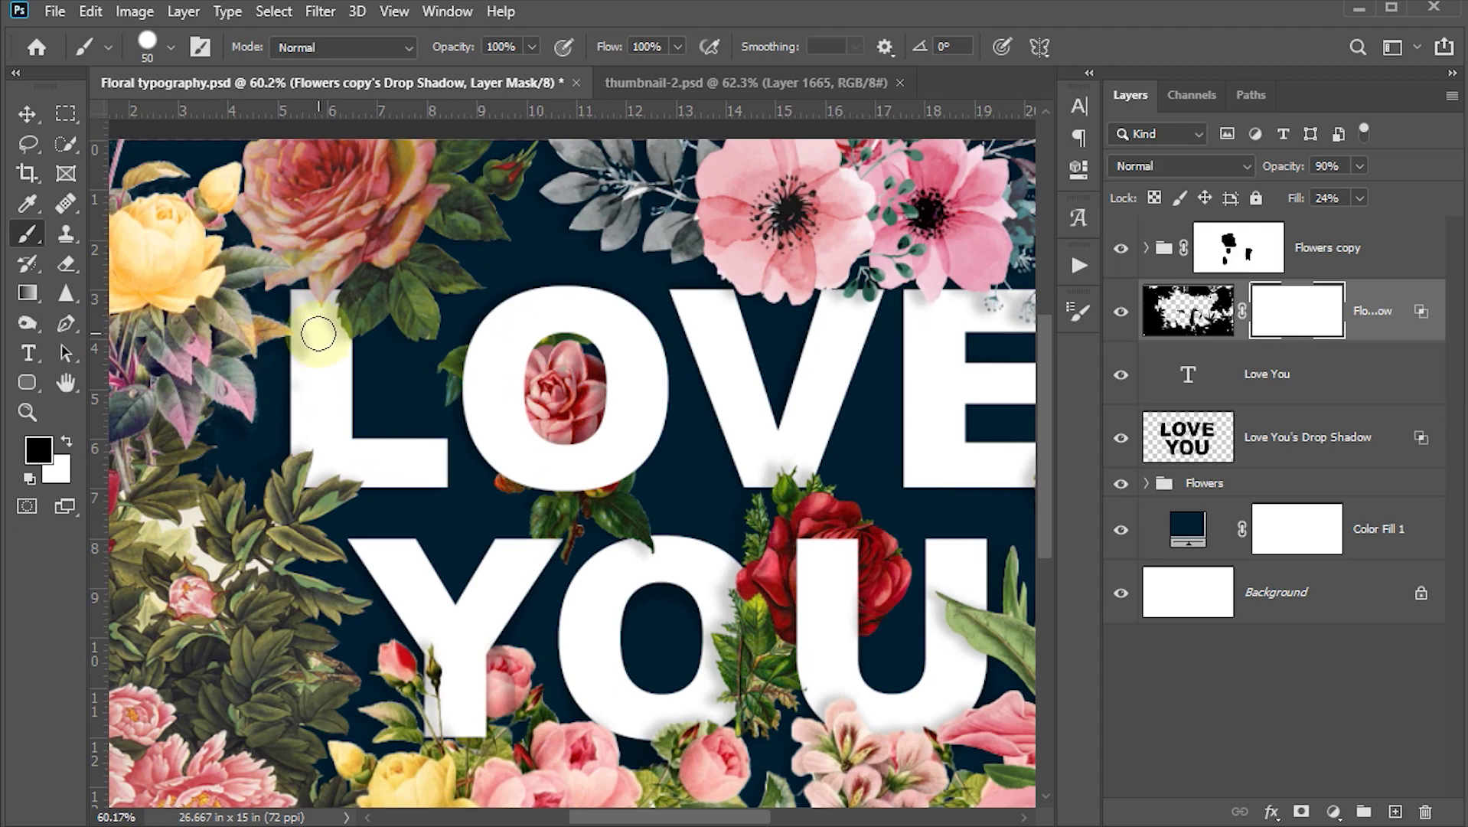
{"action": "left_click", "coordinate": [170, 47]}
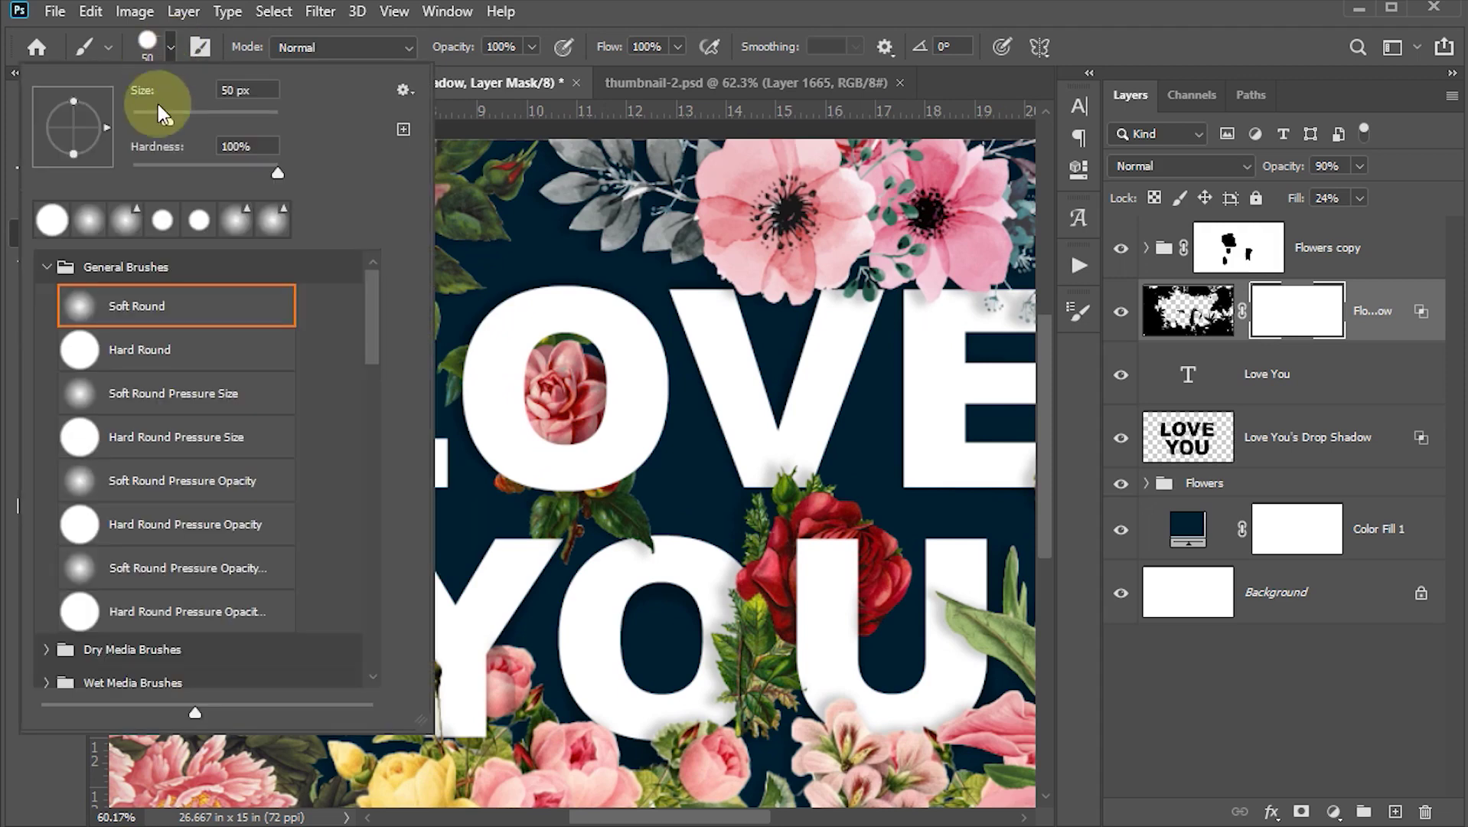
{"action": "left_click_drag", "start_coordinate": [277, 173], "coordinate": [134, 173]}
{"action": "left_click", "coordinate": [493, 199]}
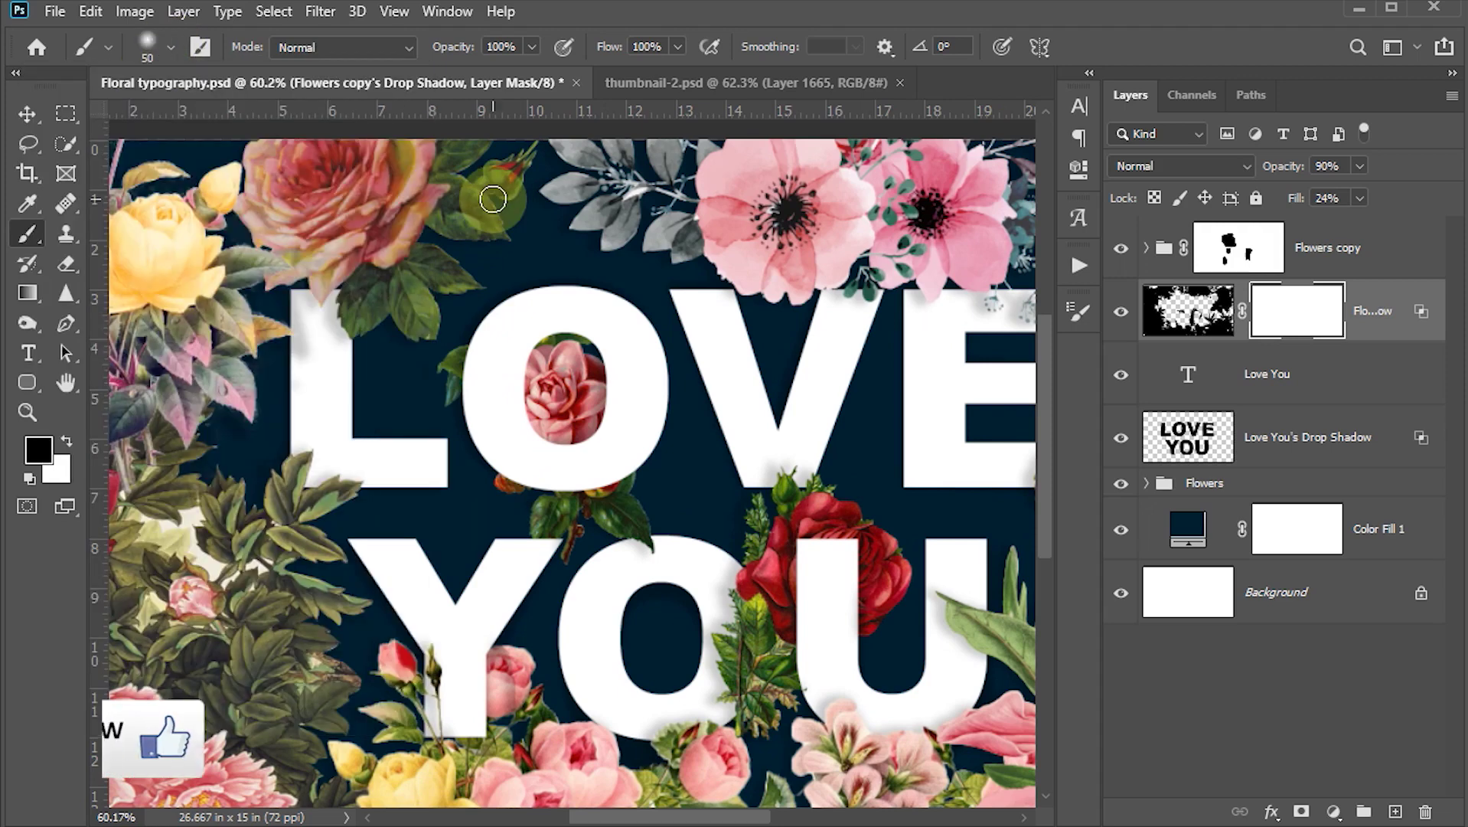
{"action": "left_click_drag", "start_coordinate": [318, 331], "coordinate": [344, 377]}
- Paint out the remaining unwanted shadow patches around the E and the U's bottom right
{"action": "mouse_move", "coordinate": [700, 472]}
{"action": "left_mouse_down"}
{"action": "mouse_move", "coordinate": [692, 309]}
{"action": "mouse_move", "coordinate": [685, 359]}
{"action": "left_mouse_up"}
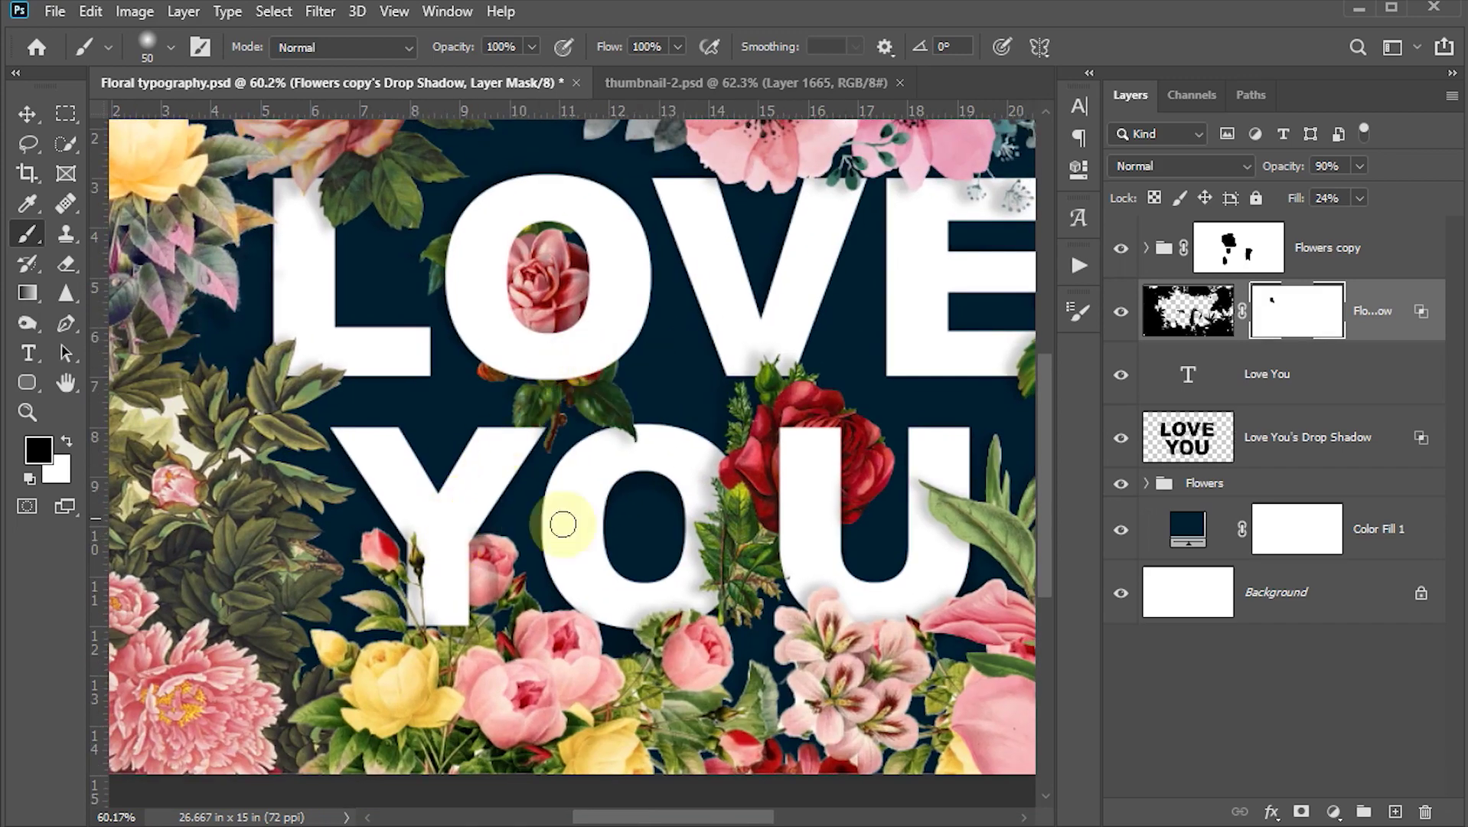
{"action": "left_click_drag", "start_coordinate": [562, 523], "coordinate": [380, 526]}
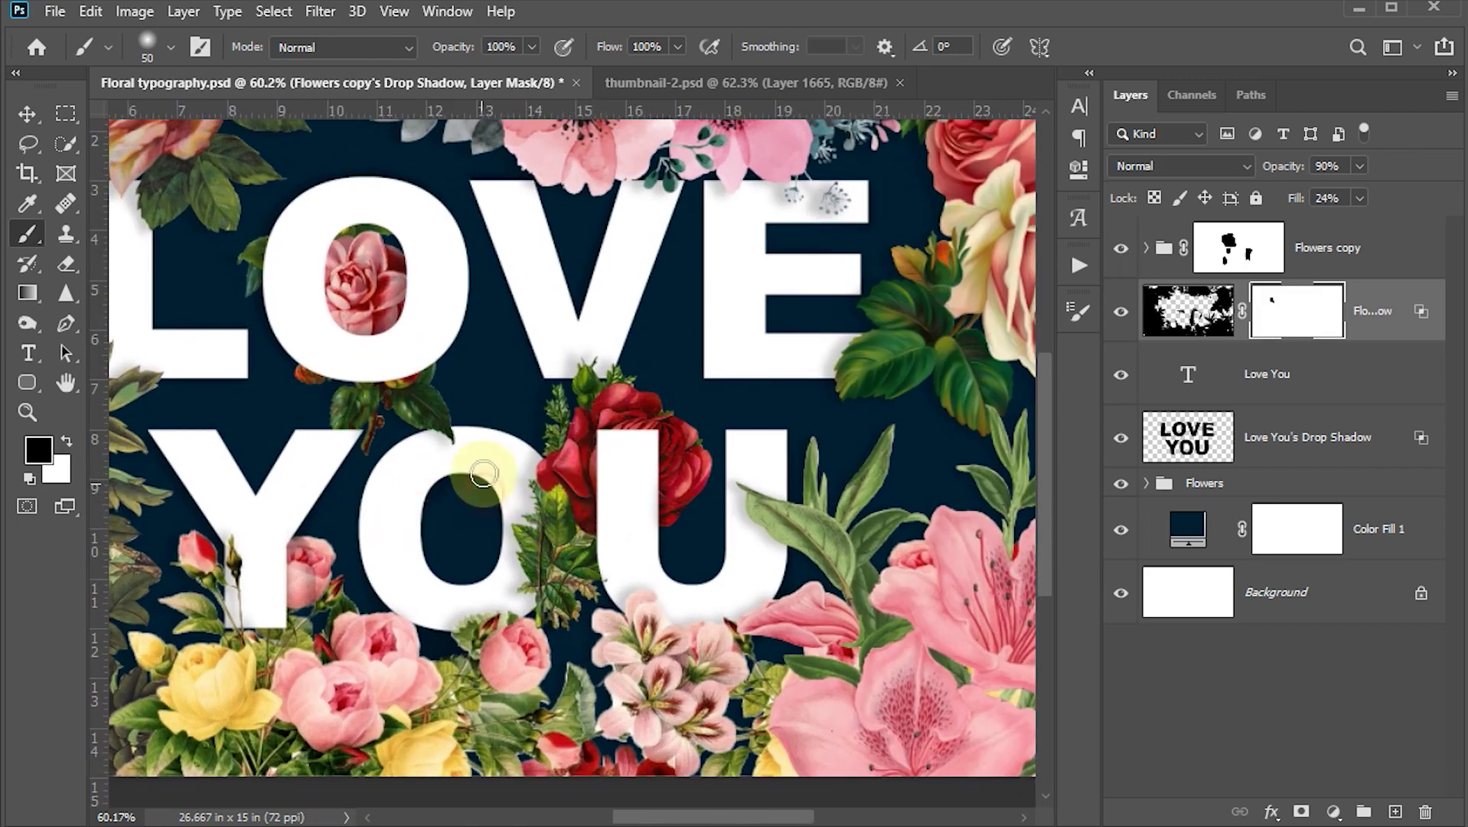
{"action": "left_click", "coordinate": [483, 473]}
{"action": "left_click_drag", "start_coordinate": [635, 389], "coordinate": [548, 447]}
{"action": "mouse_move", "coordinate": [667, 314]}
{"action": "left_mouse_down"}
{"action": "mouse_move", "coordinate": [710, 261]}
{"action": "mouse_move", "coordinate": [657, 291]}
{"action": "mouse_move", "coordinate": [607, 285]}
{"action": "left_mouse_up"}
{"action": "left_click_drag", "start_coordinate": [609, 502], "coordinate": [609, 522]}
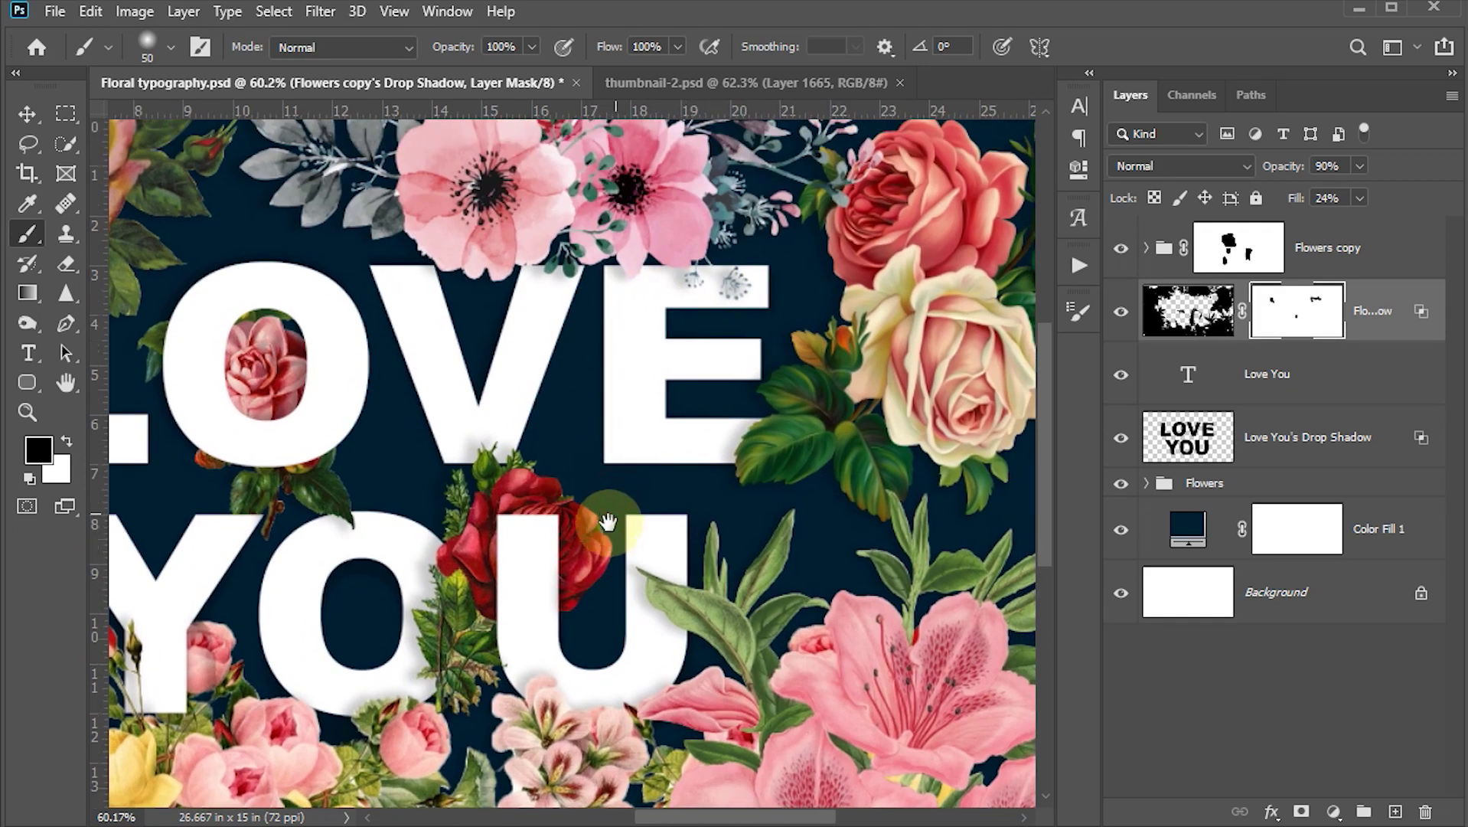
{"action": "left_click_drag", "start_coordinate": [606, 590], "coordinate": [655, 665]}
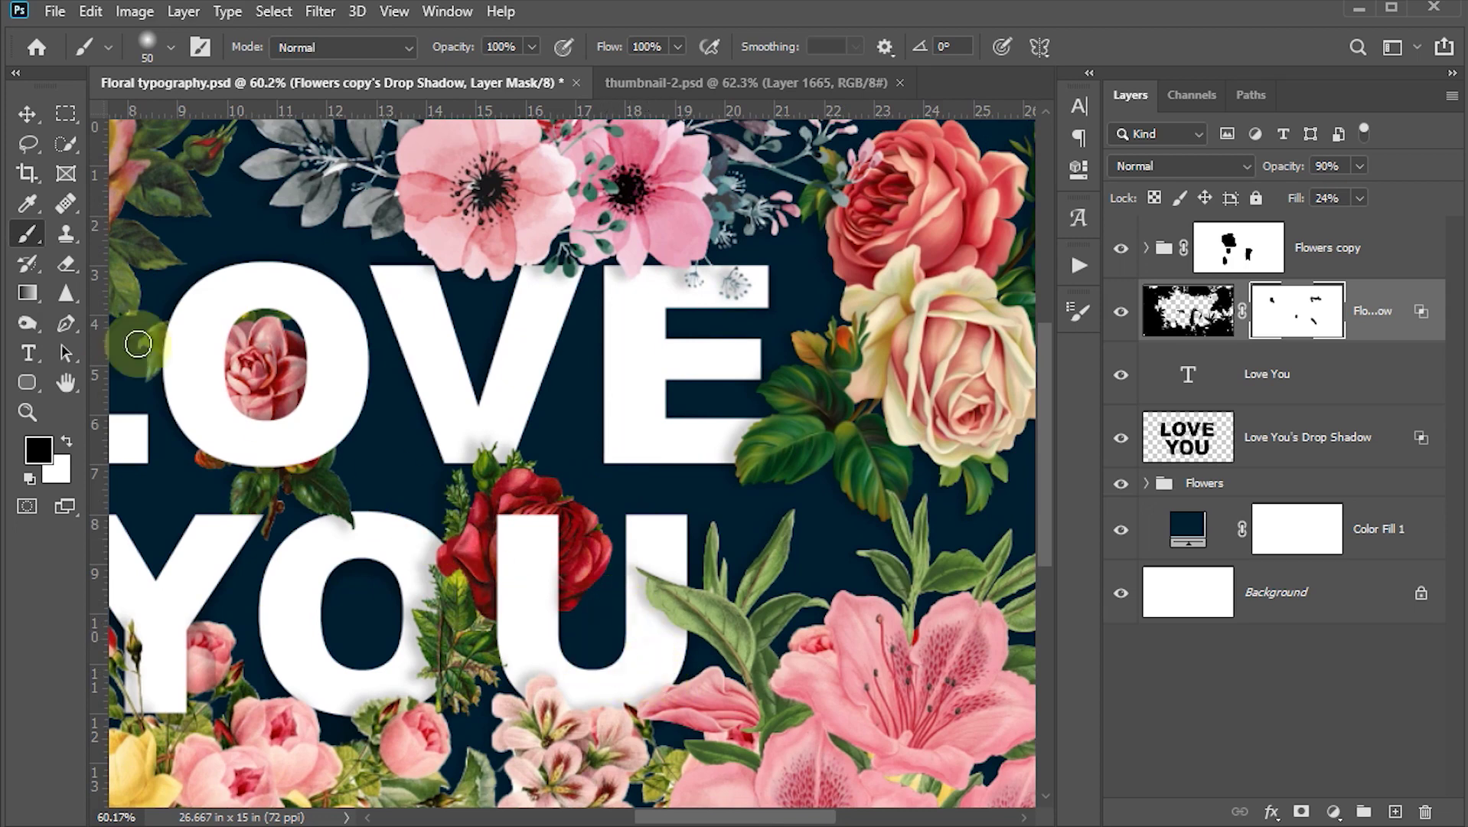
{"action": "left_click", "coordinate": [27, 113]}
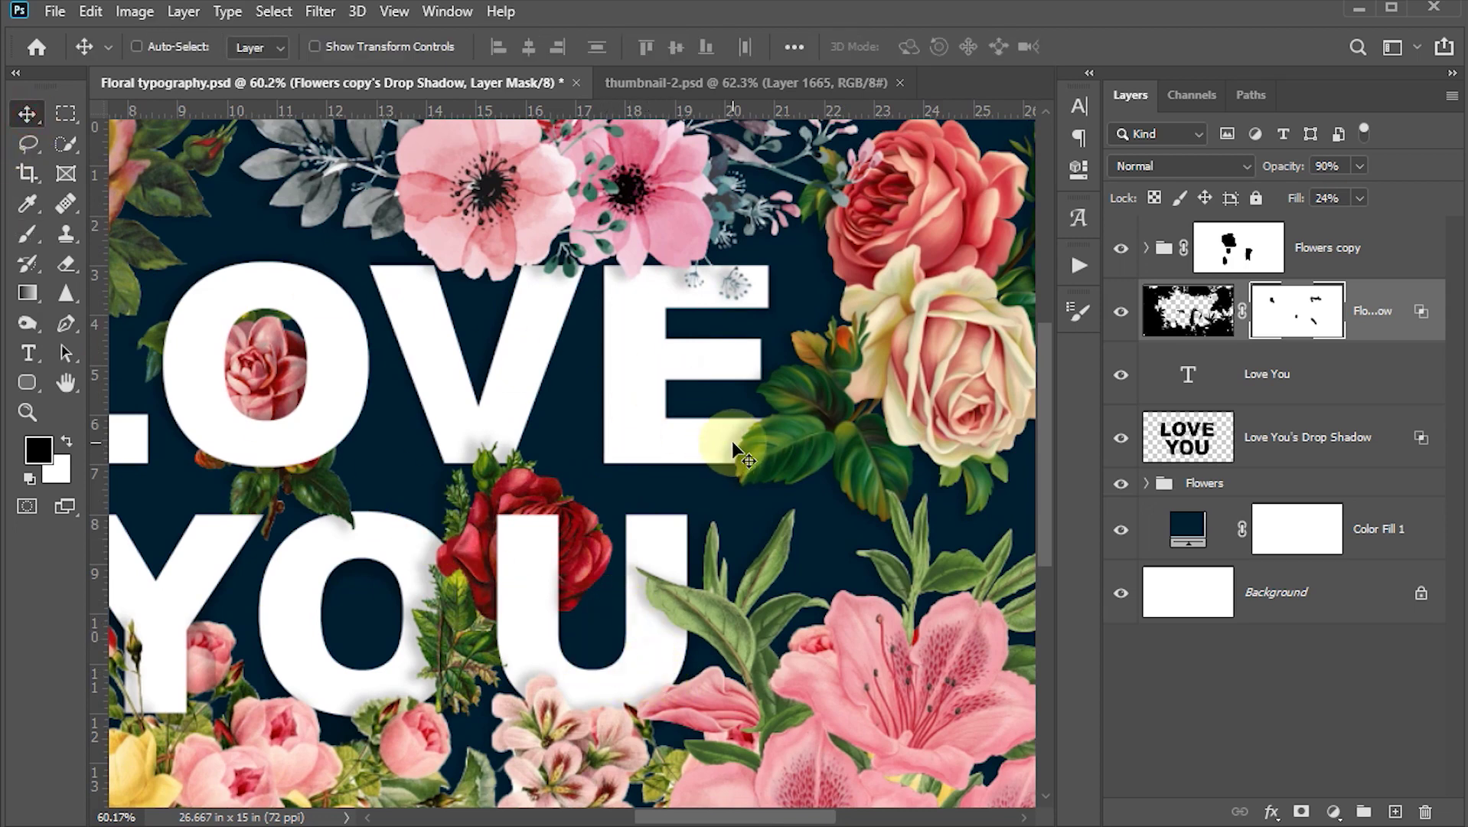
- Fit the image, nudge the flowers' shadow slightly, then hide panels and zoom to inspect the shadows
{"action": "key", "text": "ctrl+0"}
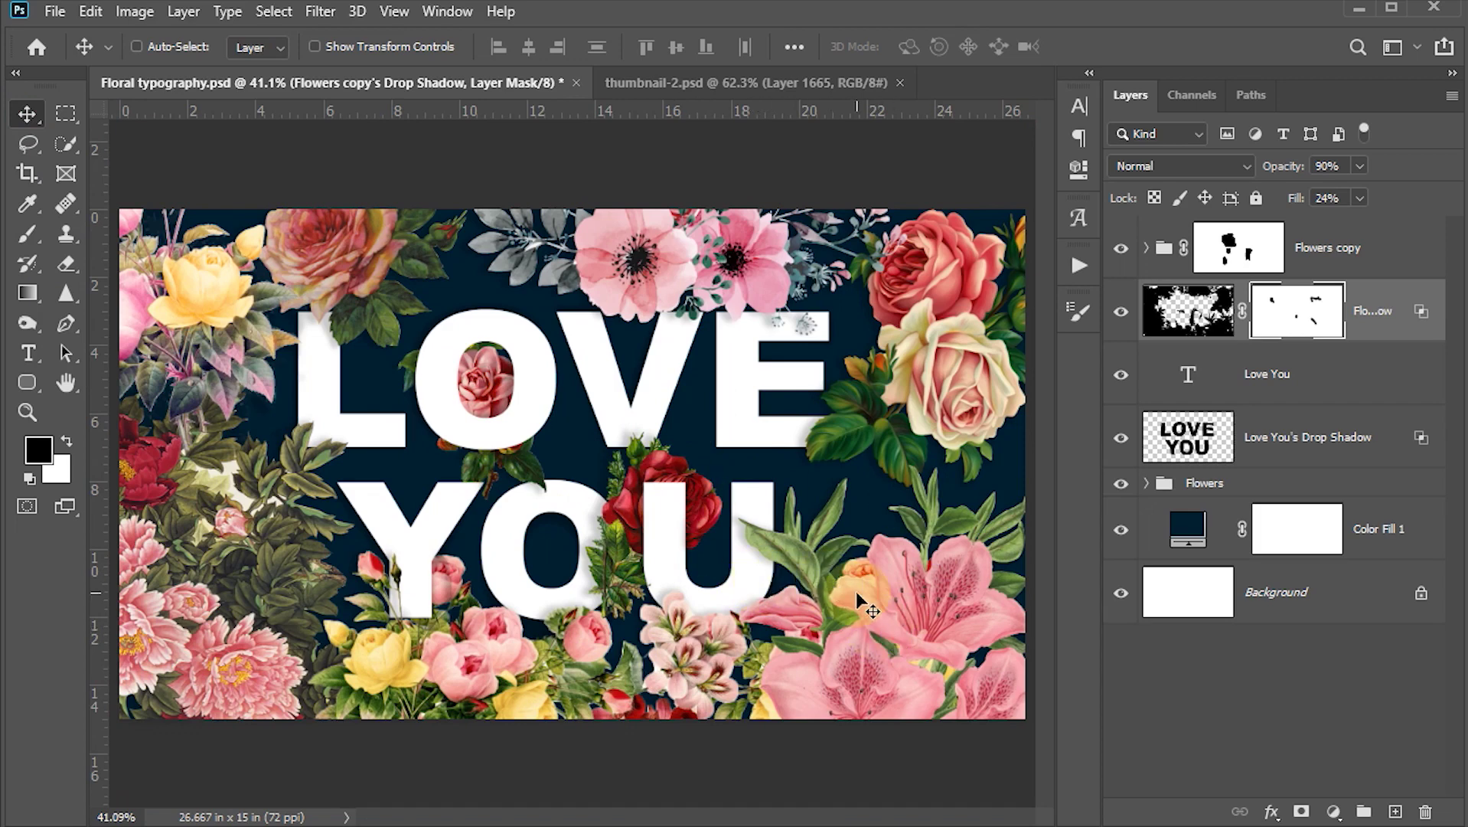
{"action": "mouse_move", "coordinate": [857, 594]}
{"action": "left_mouse_down"}
{"action": "mouse_move", "coordinate": [800, 588]}
{"action": "mouse_move", "coordinate": [846, 623]}
{"action": "left_mouse_up"}
{"action": "key", "text": "Tab"}
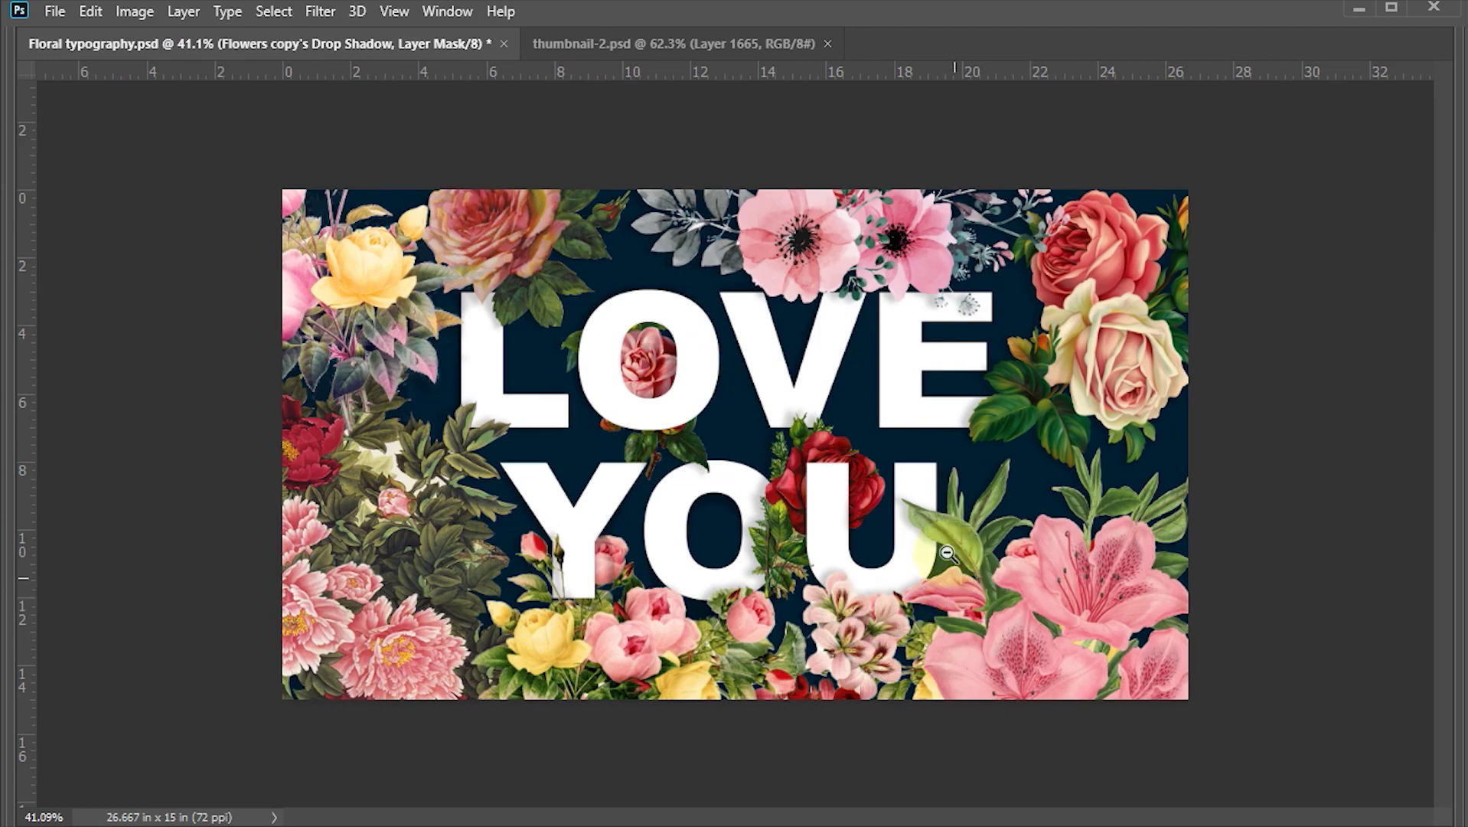
{"action": "left_click_drag", "start_coordinate": [892, 466], "coordinate": [939, 535]}
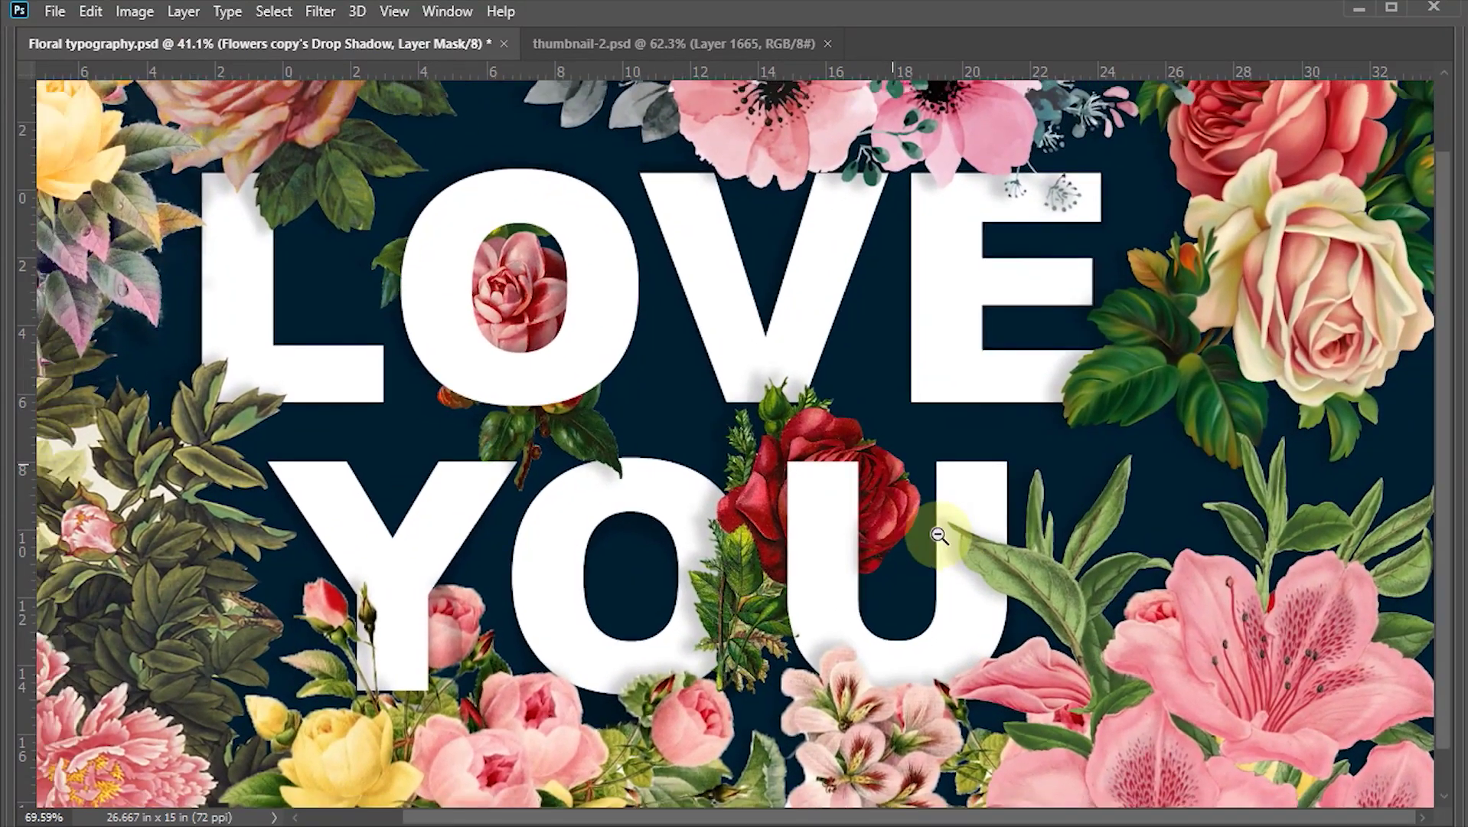
{"action": "left_click", "coordinate": [939, 535], "text": "alt"}
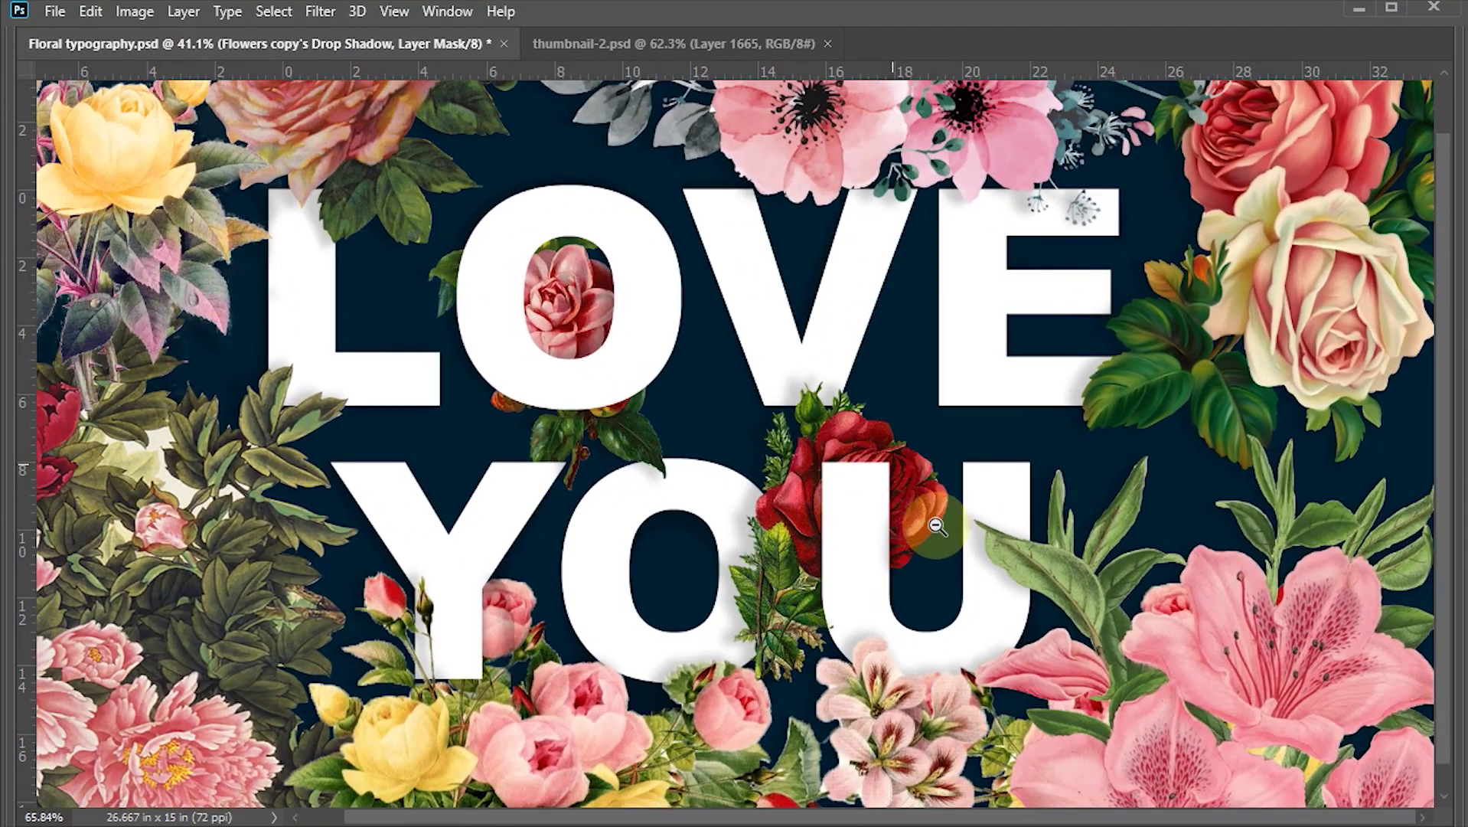
{"action": "left_click", "coordinate": [1201, 553], "text": "alt"}
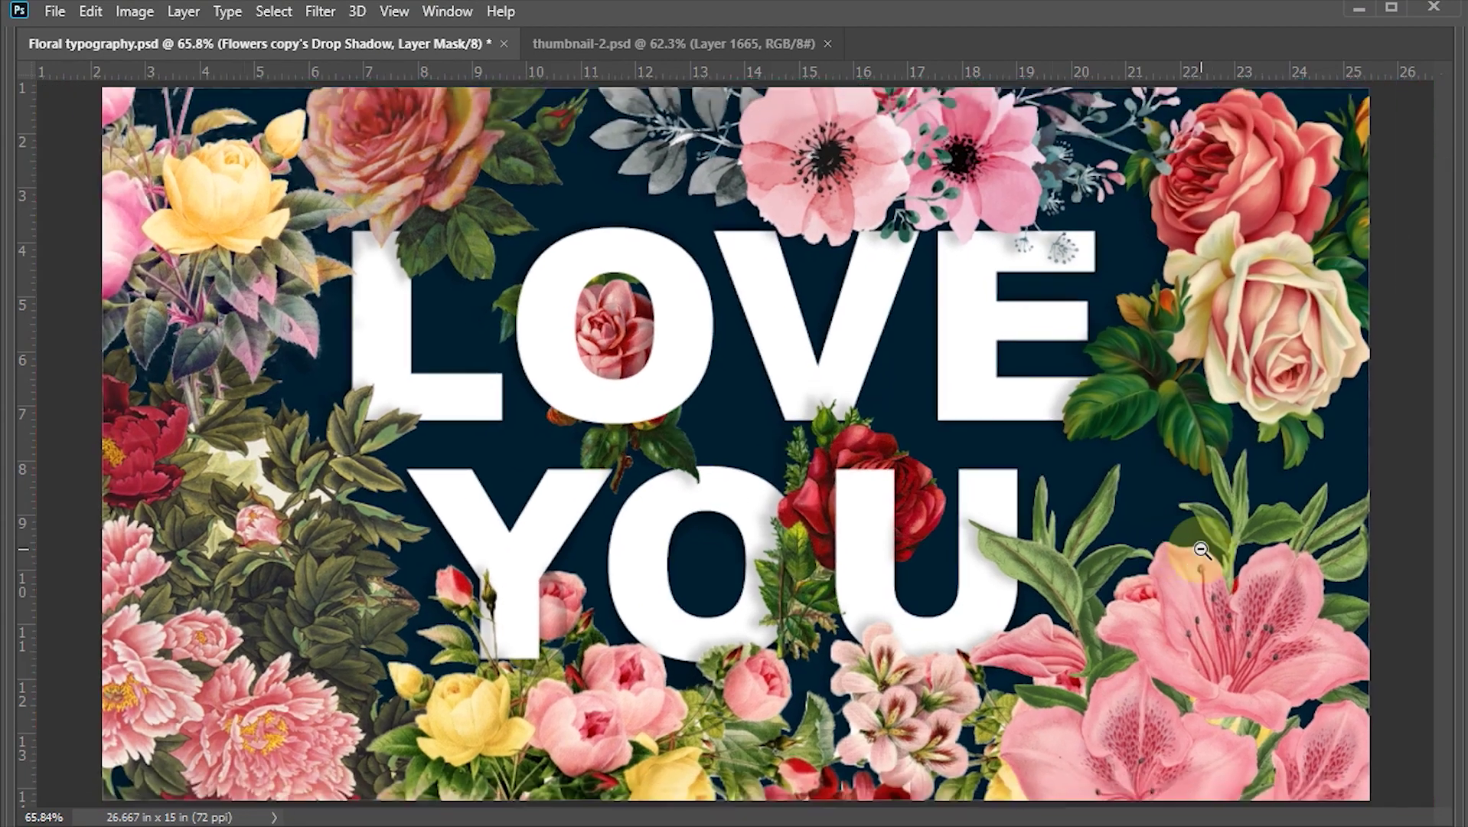